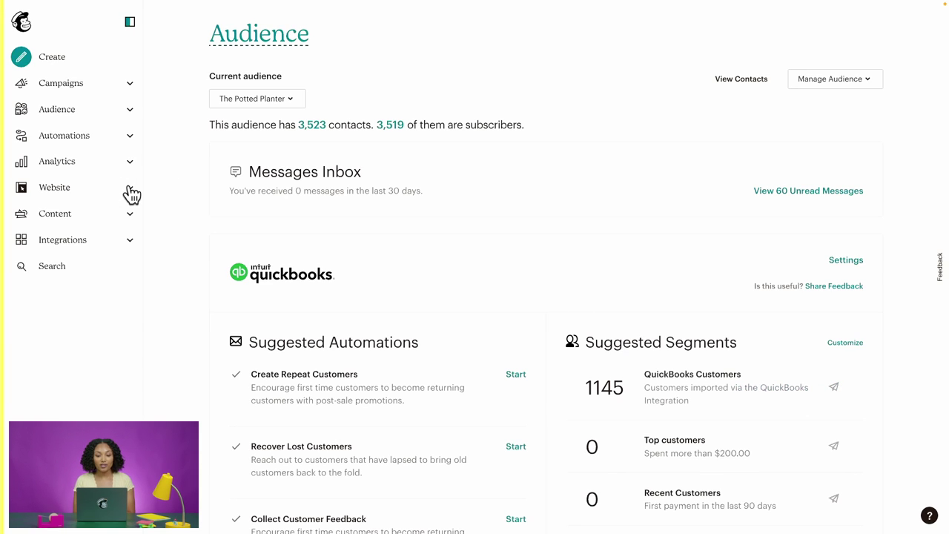
Open the Domains page under Website and review the listed email domains.
click(130, 190)
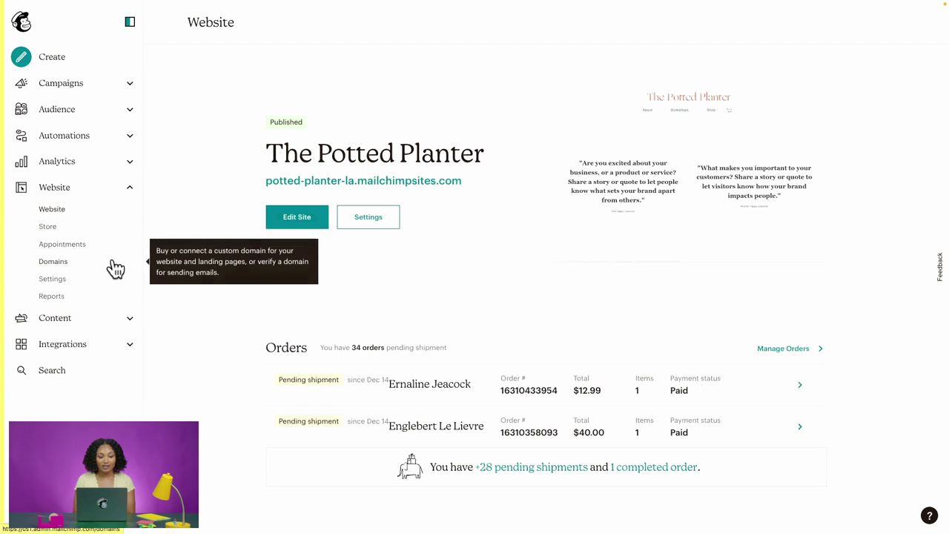
click(116, 269)
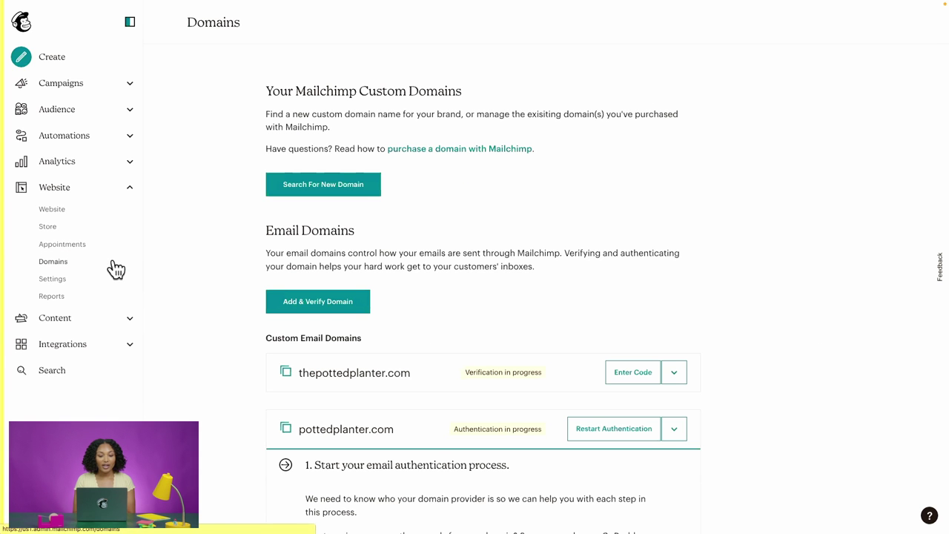
scroll(734, 286, down, 2)
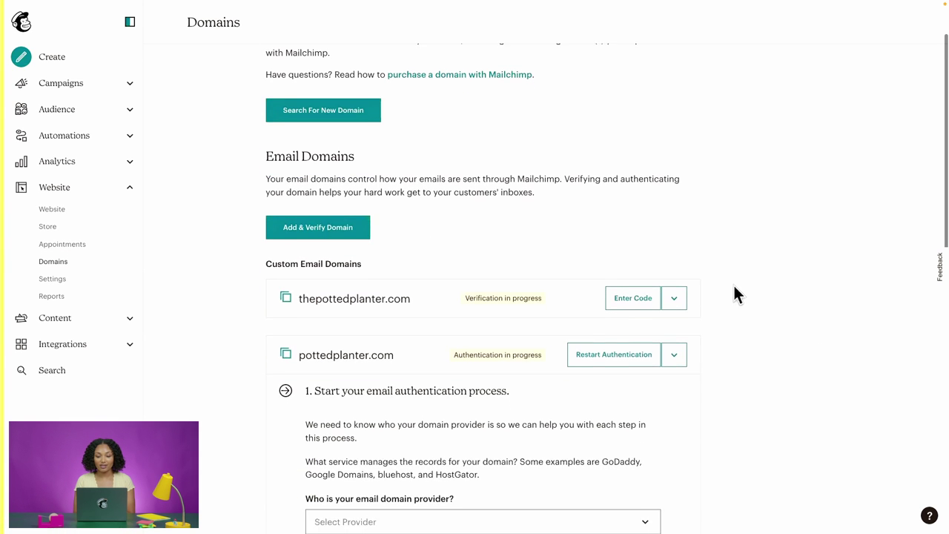
scroll(733, 286, up, 2)
scroll(734, 294, down, 3)
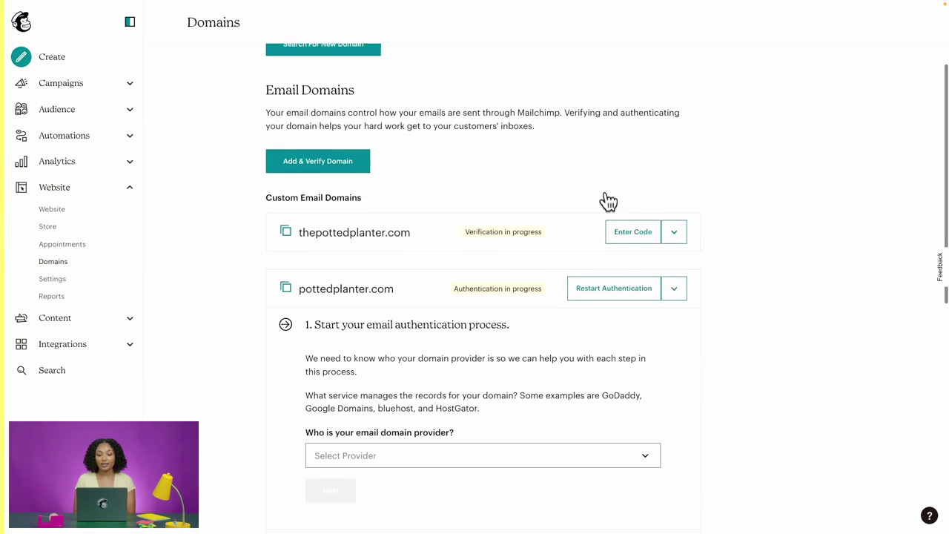
Start adding an email domain to verify, then close the dialog without sending.
click(361, 160)
click(491, 283)
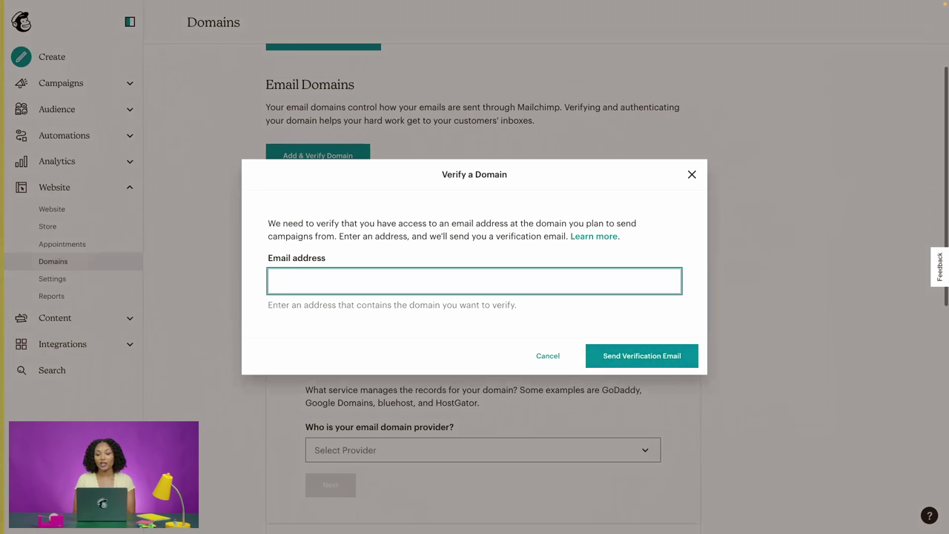
click(693, 174)
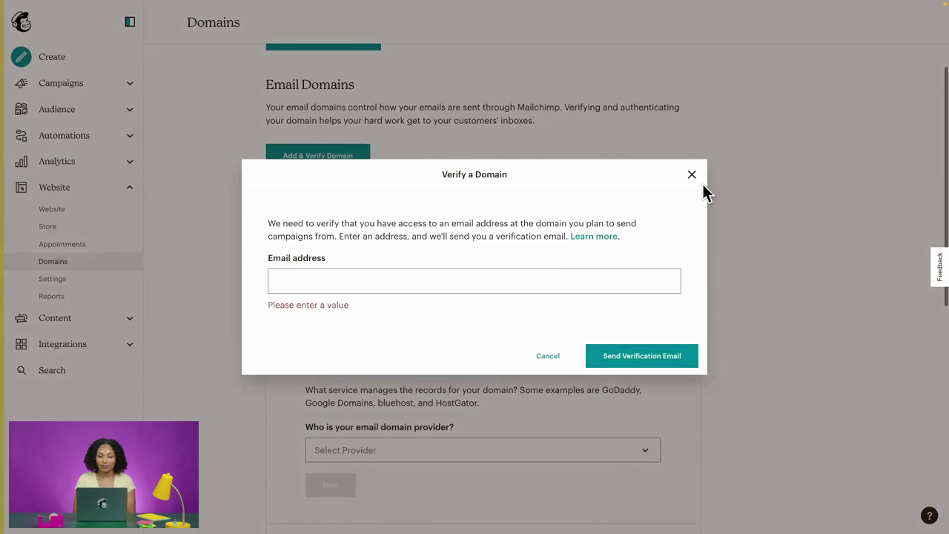
Check the pottedplanter.com domain's options without changing anything, then bring up the account menu.
scroll(756, 247, down, 3)
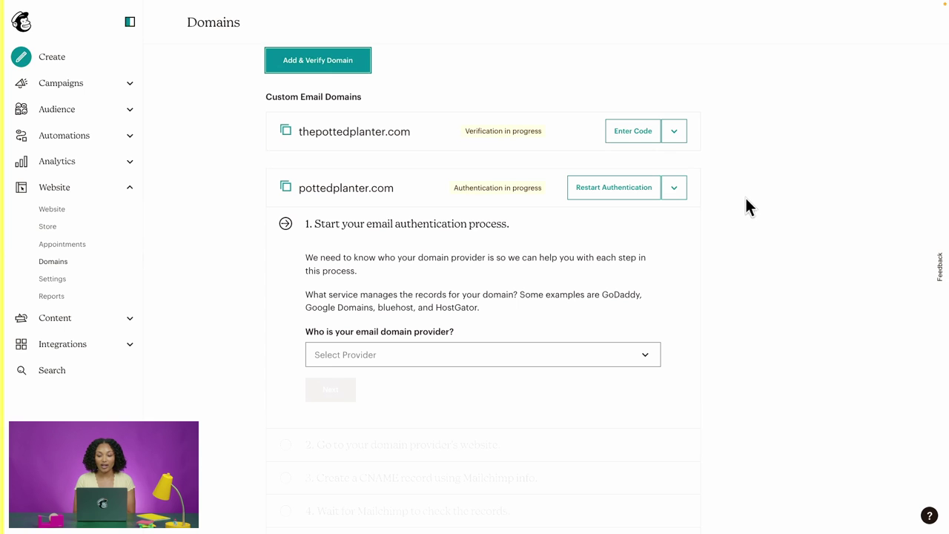
scroll(748, 197, down, 1)
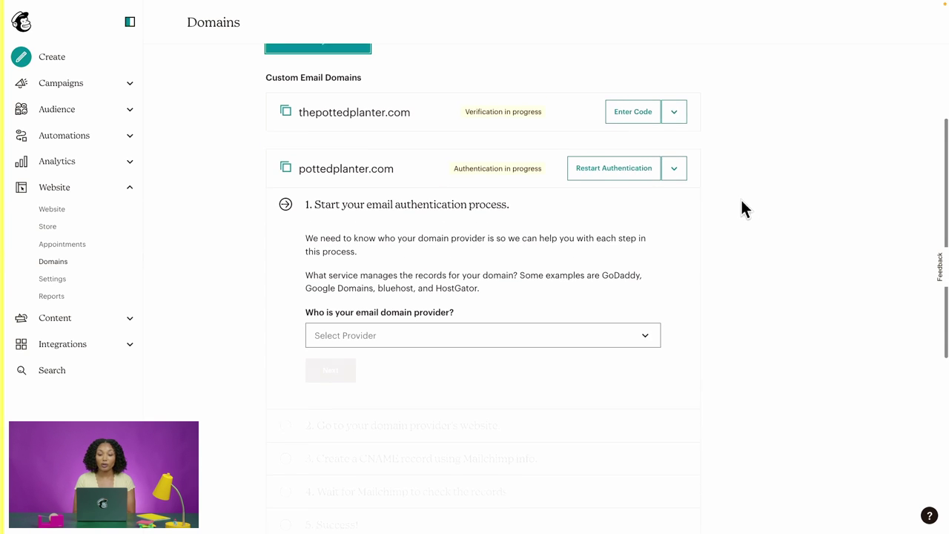
scroll(668, 192, up, 1)
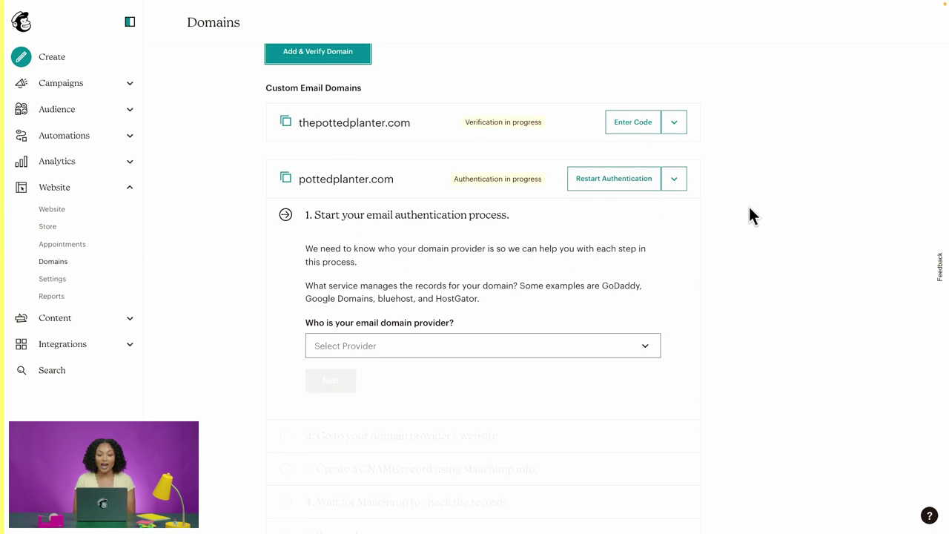
scroll(749, 214, down, 3)
scroll(750, 215, up, 3)
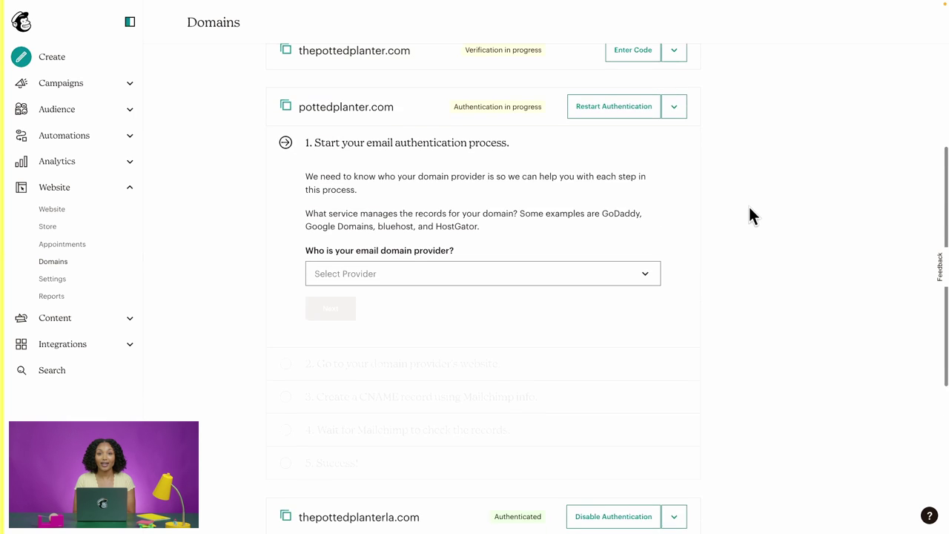
click(677, 142)
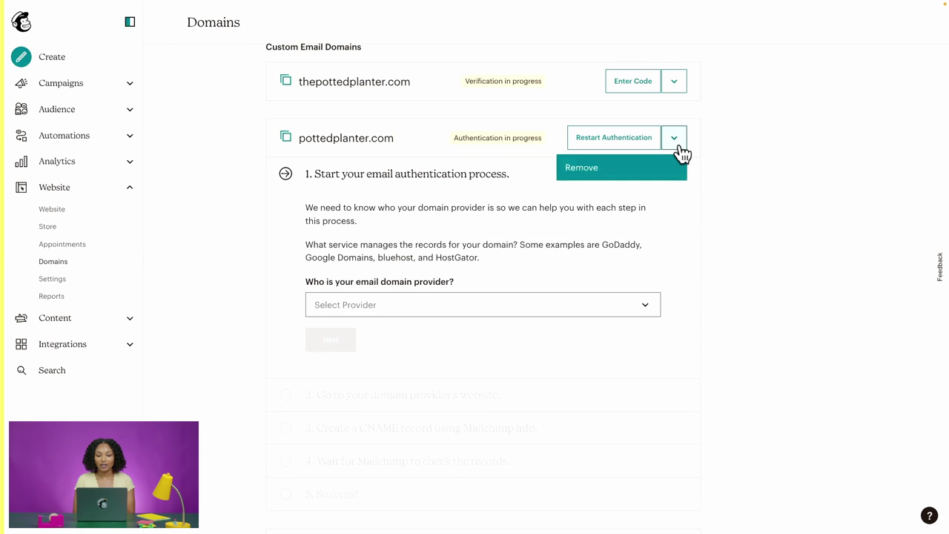
key(Escape)
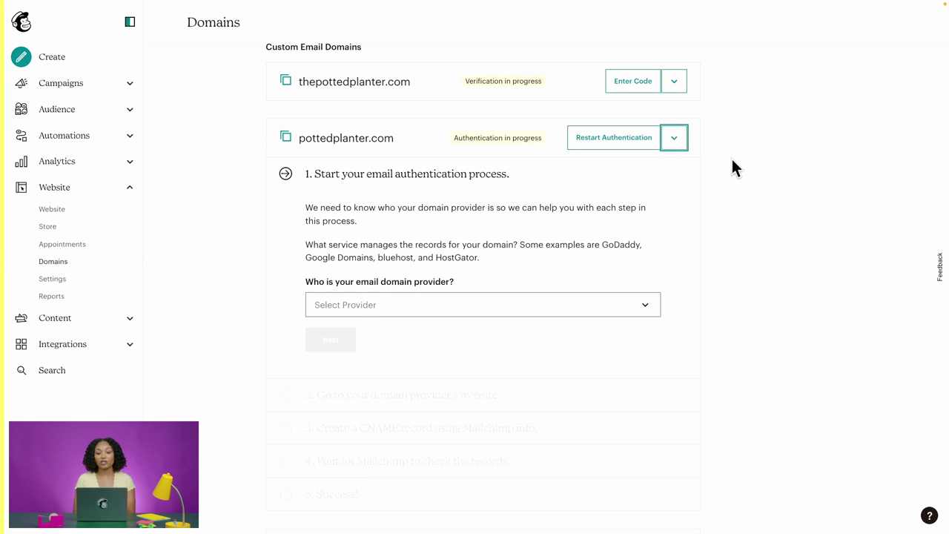
click(31, 530)
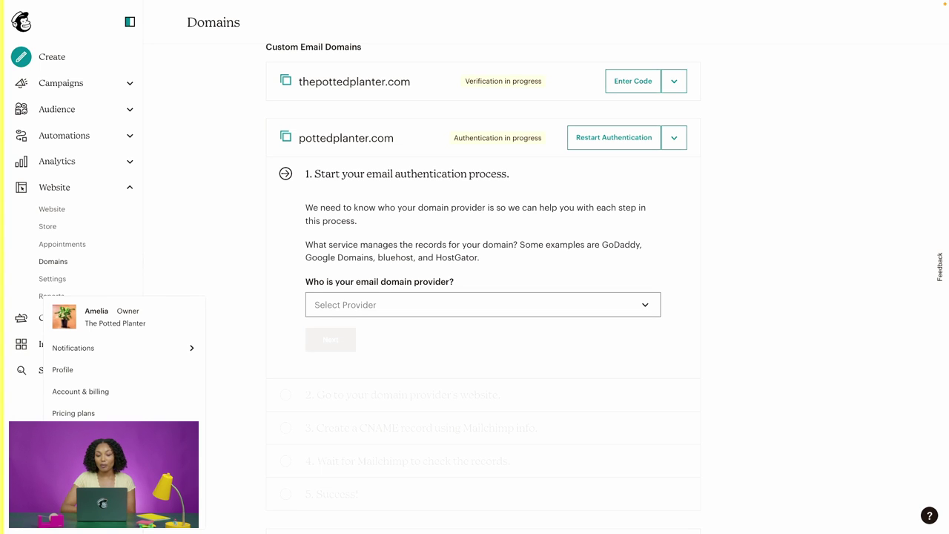
View the profile's Details settings, where the Default Email Builder is New Builder (Beta).
click(169, 387)
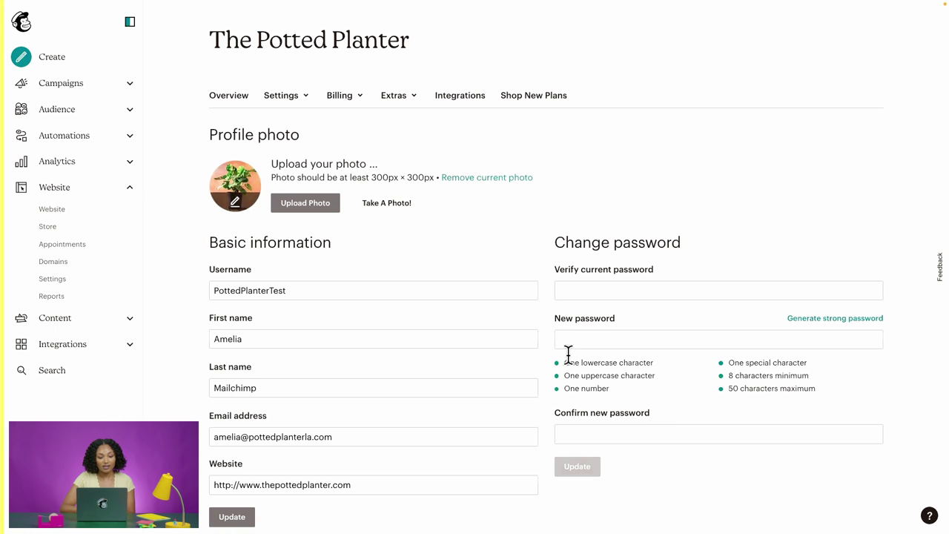
click(304, 102)
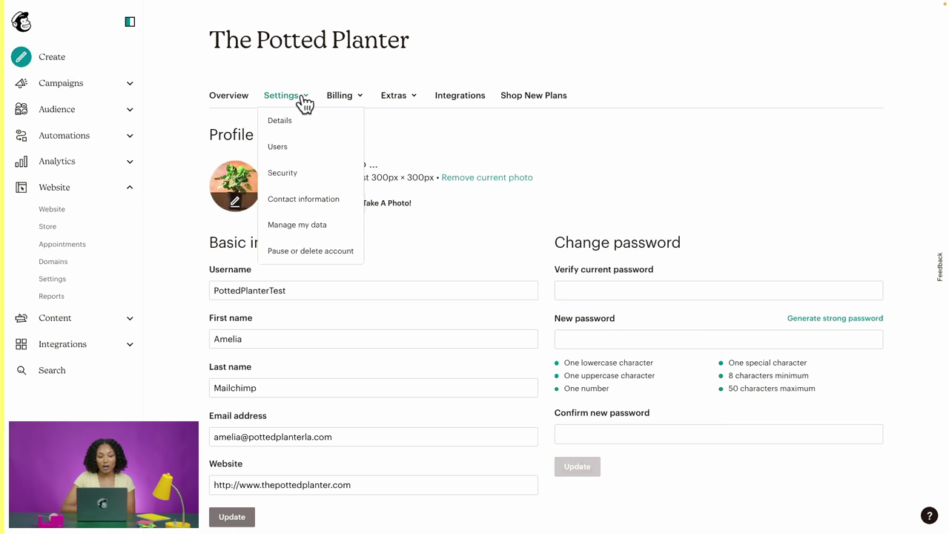
click(312, 121)
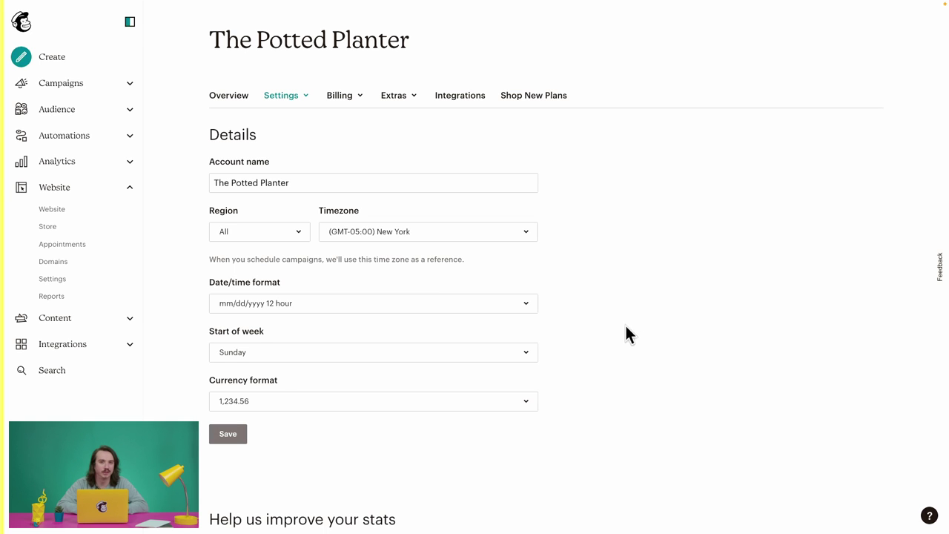
scroll(625, 326, down, 7)
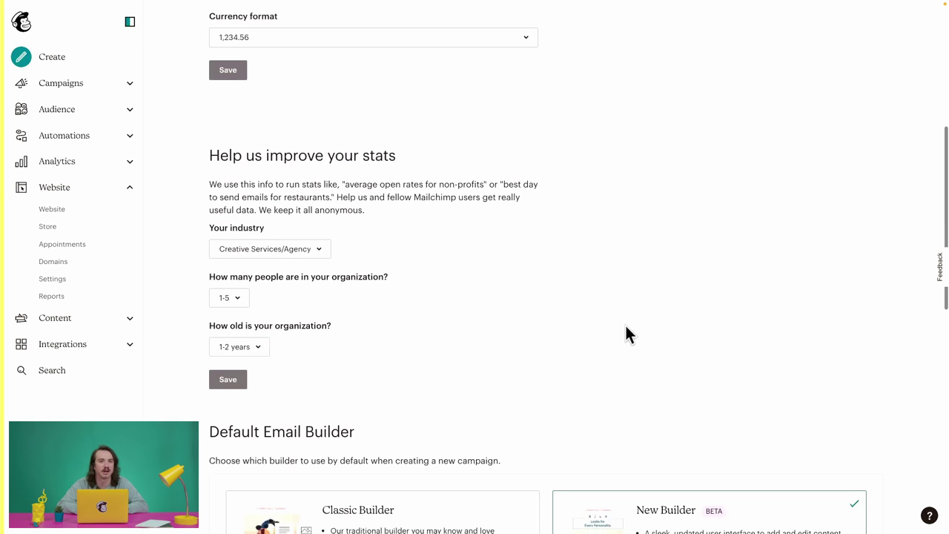
scroll(625, 323, down, 2)
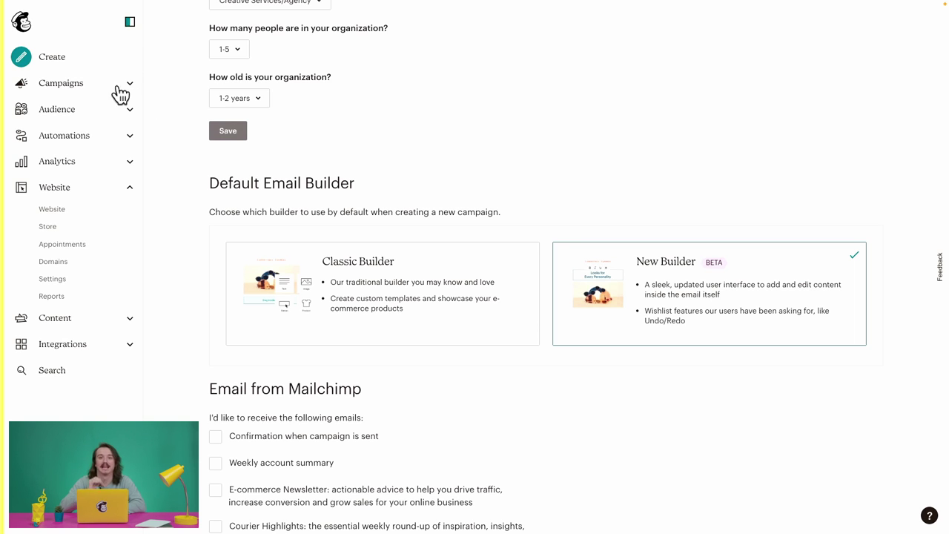
Look through All campaigns, Campaign Manager and Email templates, then go to Create.
click(81, 90)
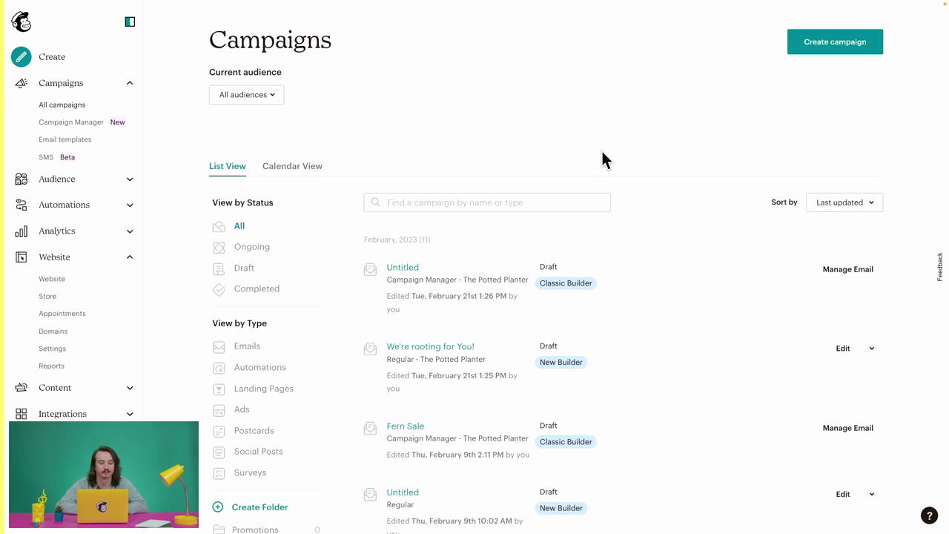
click(99, 125)
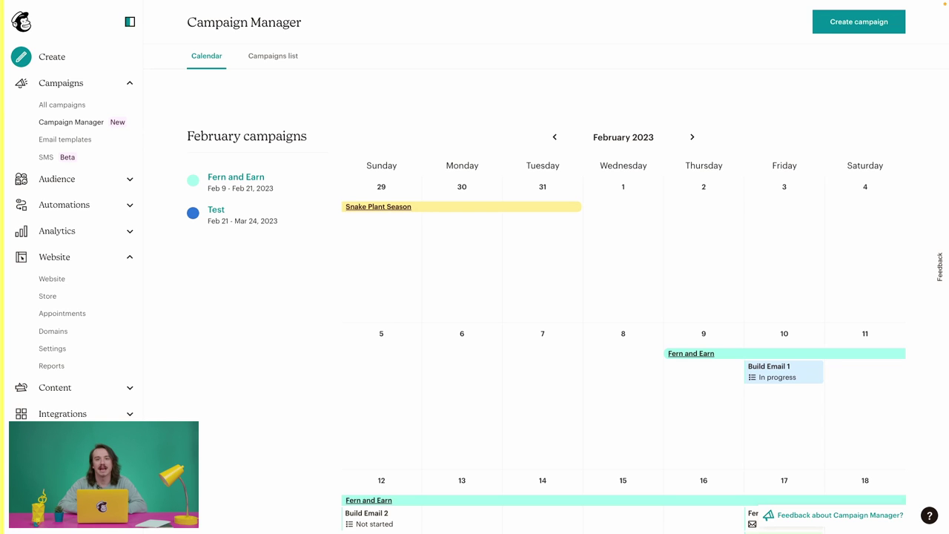
click(108, 143)
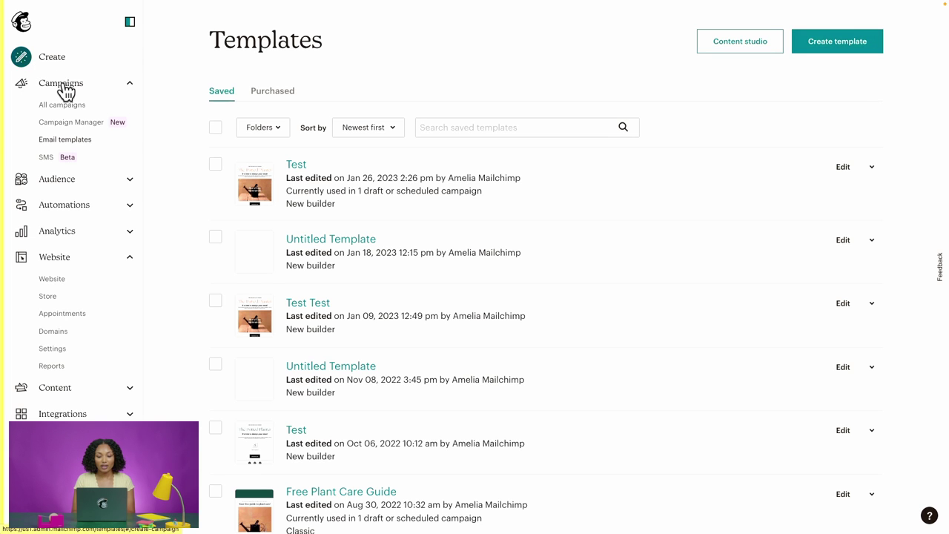
click(22, 61)
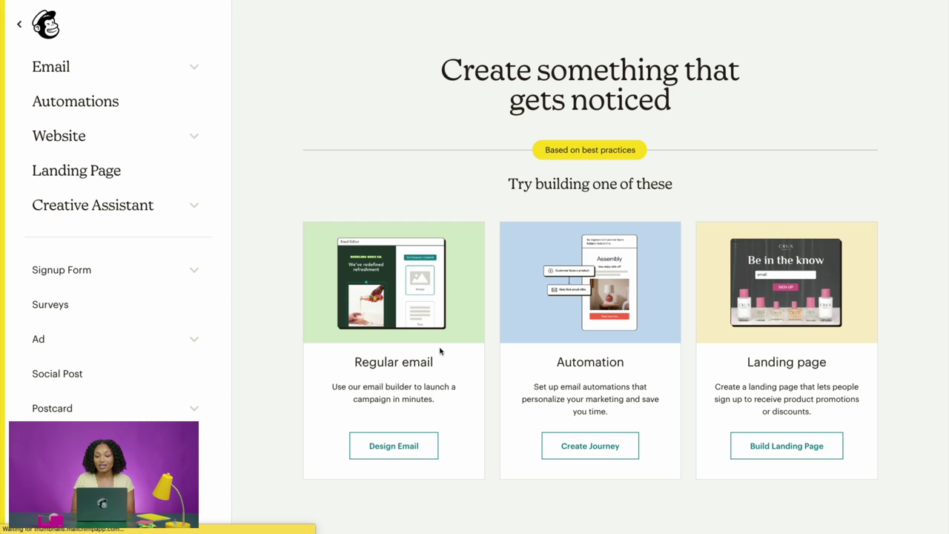
Start a Regular email draft, minimize Live Expert Help, and bring up its template chooser.
click(422, 447)
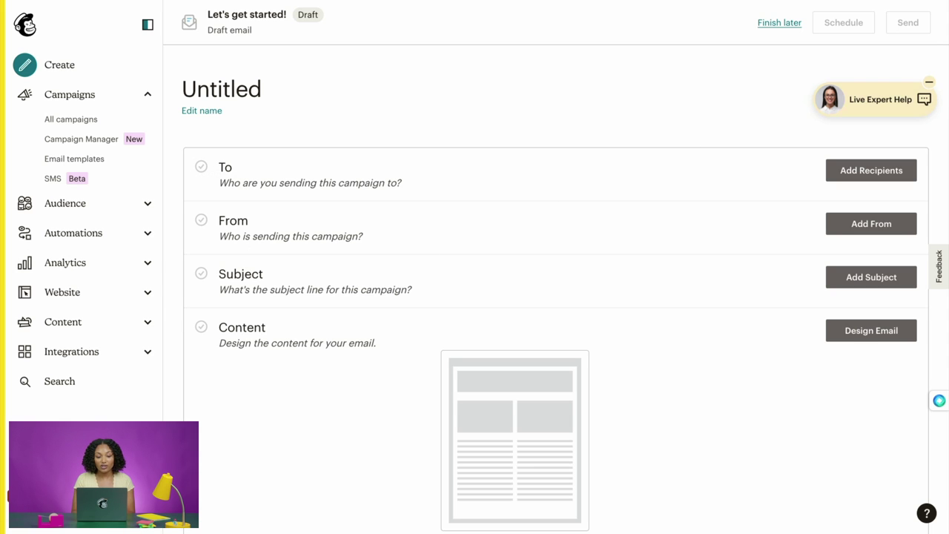
click(928, 81)
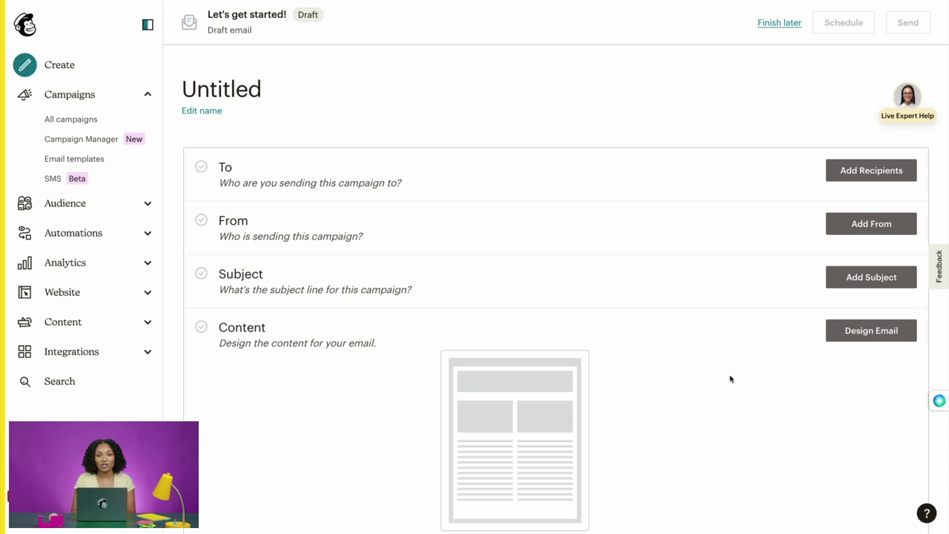
click(860, 335)
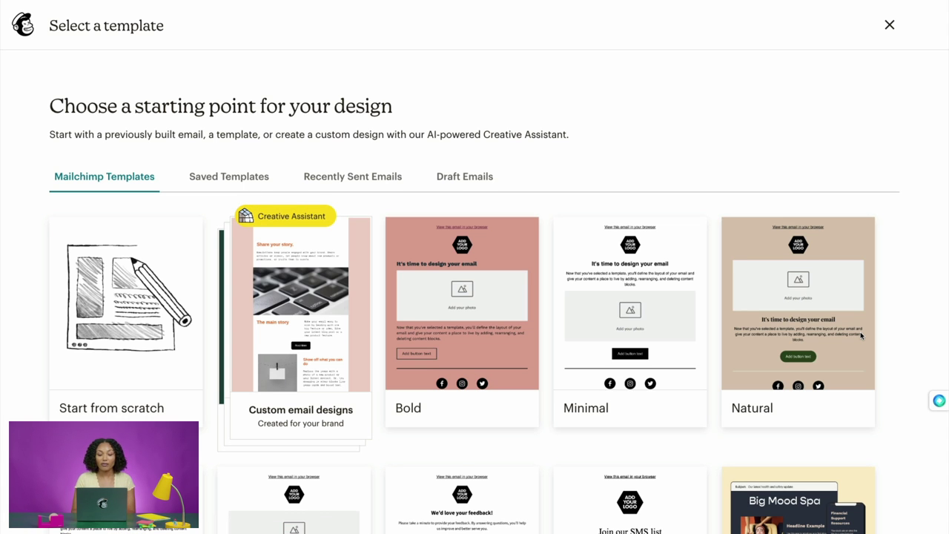
mouse_move(702, 424)
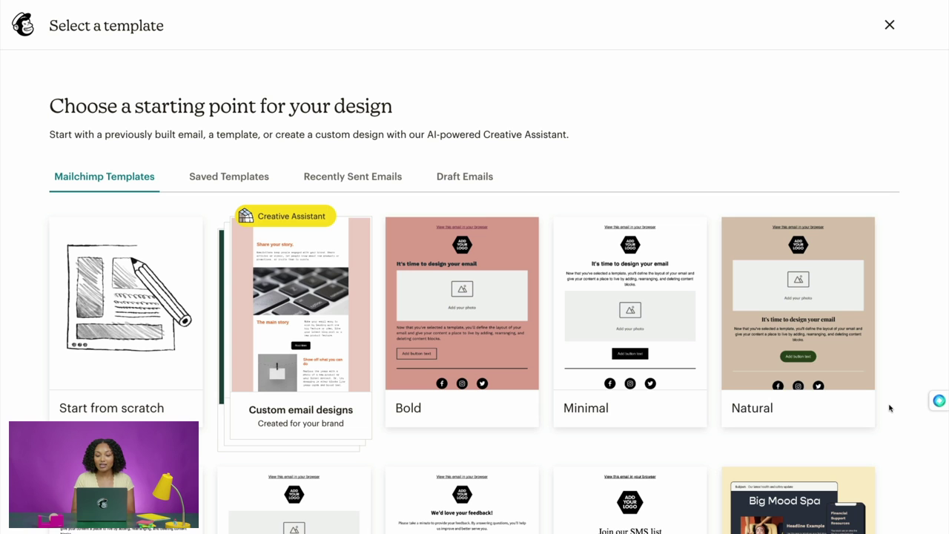
scroll(889, 408, down, 3)
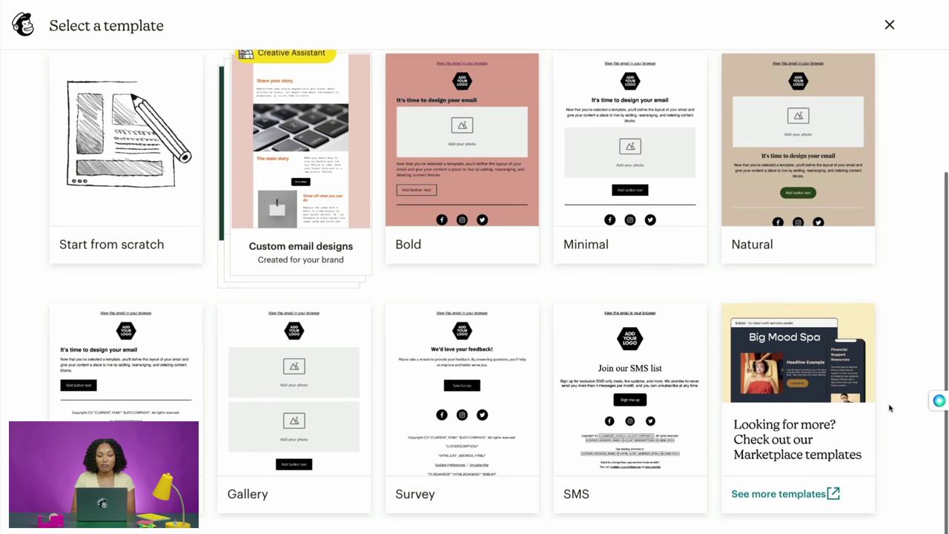
scroll(889, 407, up, 3)
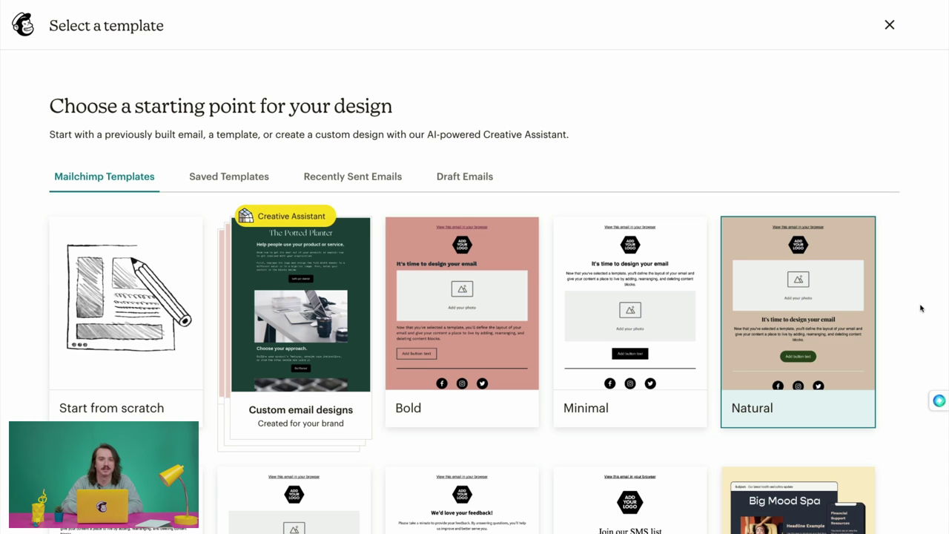
scroll(920, 308, down, 3)
scroll(920, 308, up, 2)
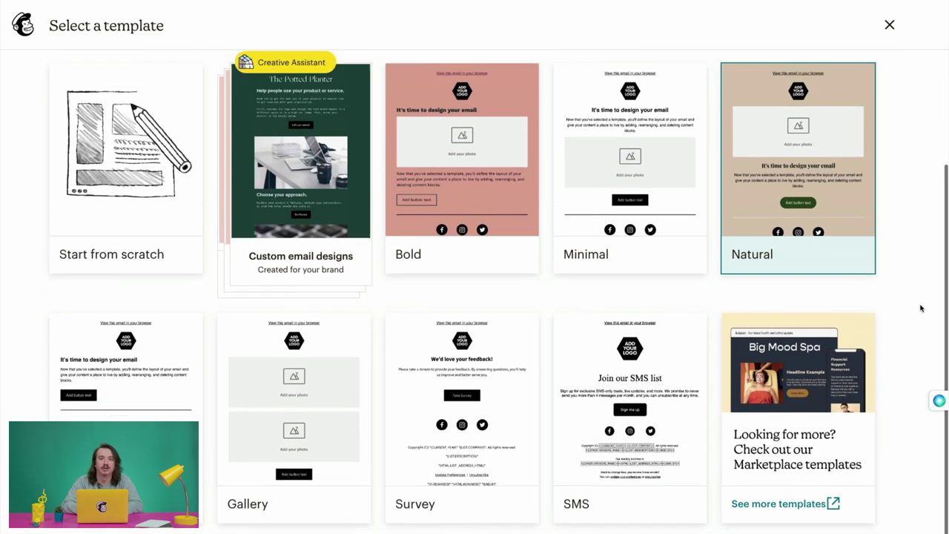
scroll(920, 309, up, 1)
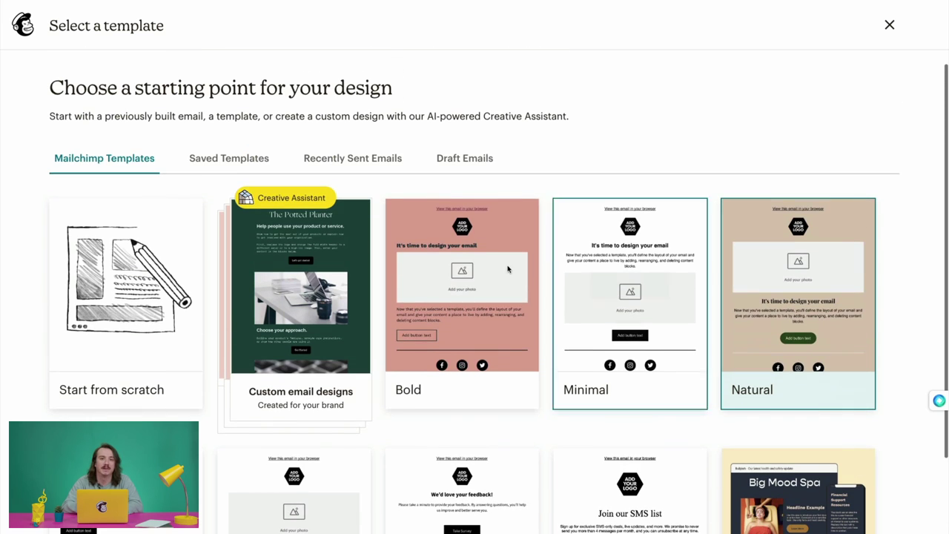
Browse the Creative Assistant custom designs, then return to the Select a template page.
click(308, 269)
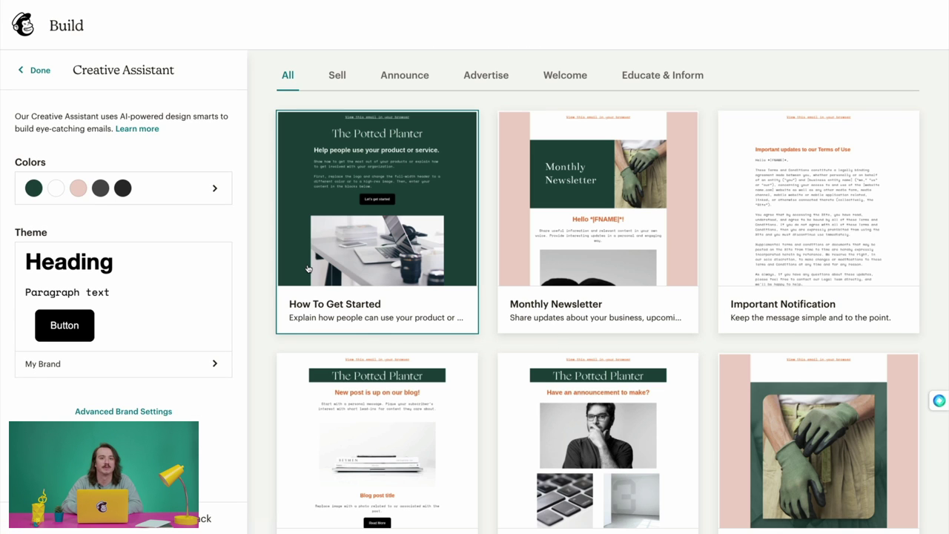
scroll(308, 269, down, 5)
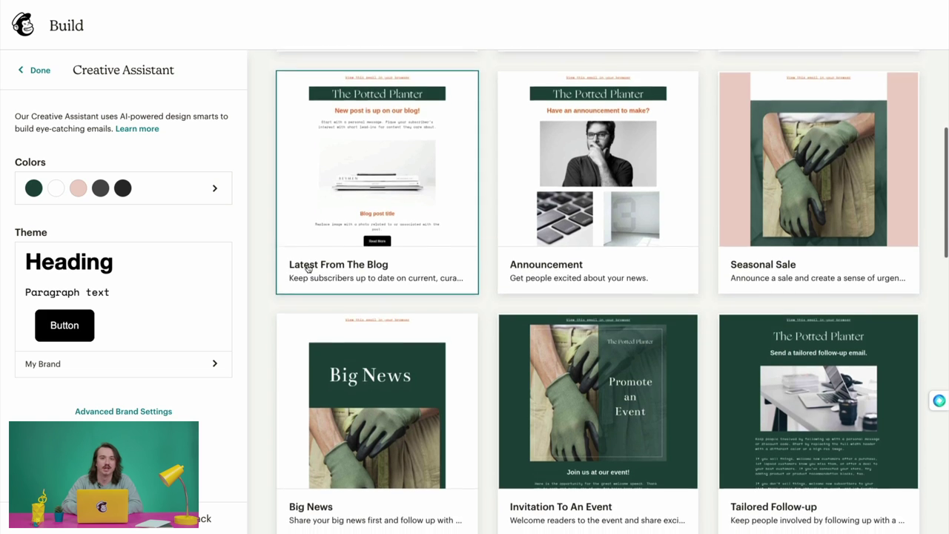
scroll(308, 269, down, 6)
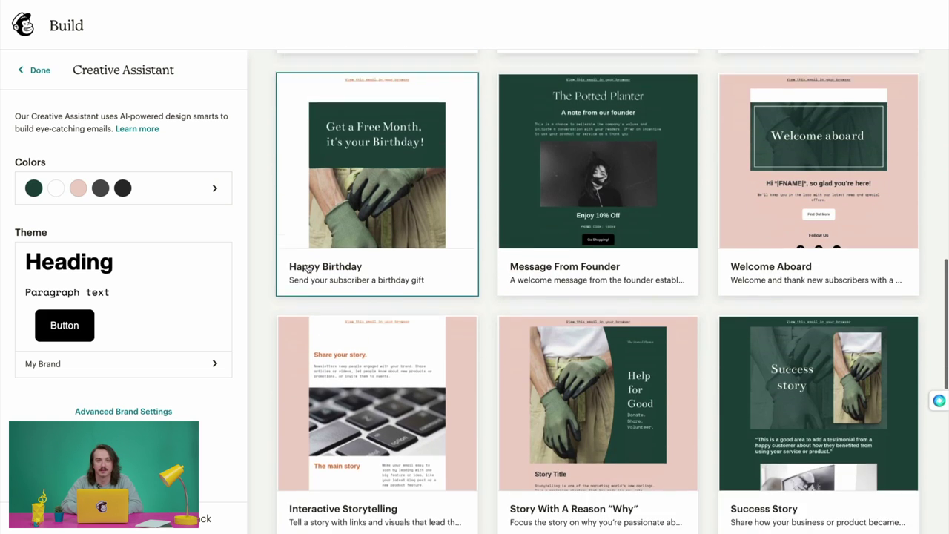
scroll(309, 269, down, 4)
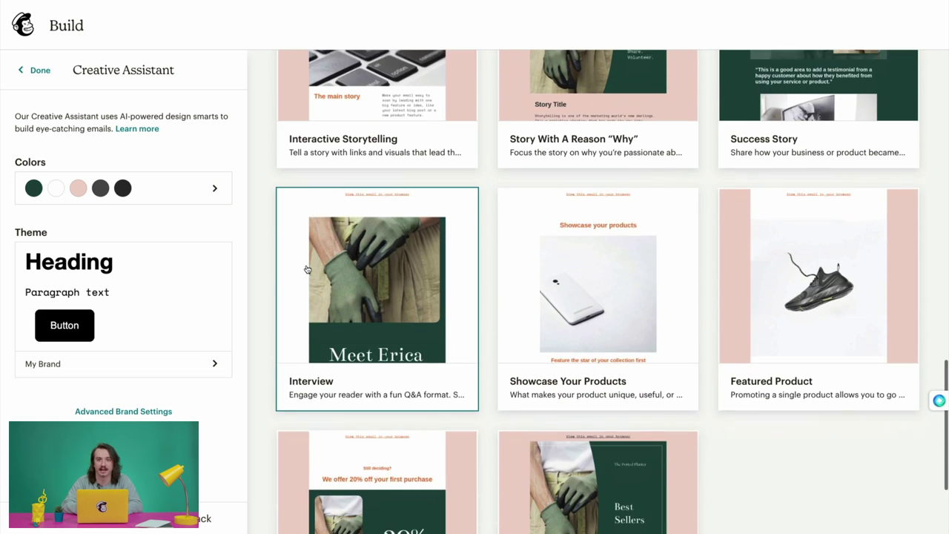
scroll(307, 268, down, 2)
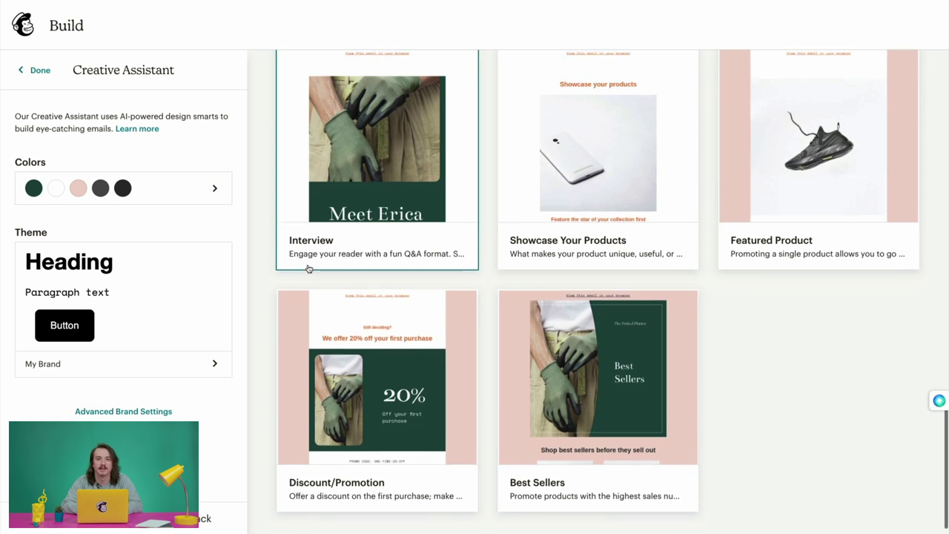
click(40, 72)
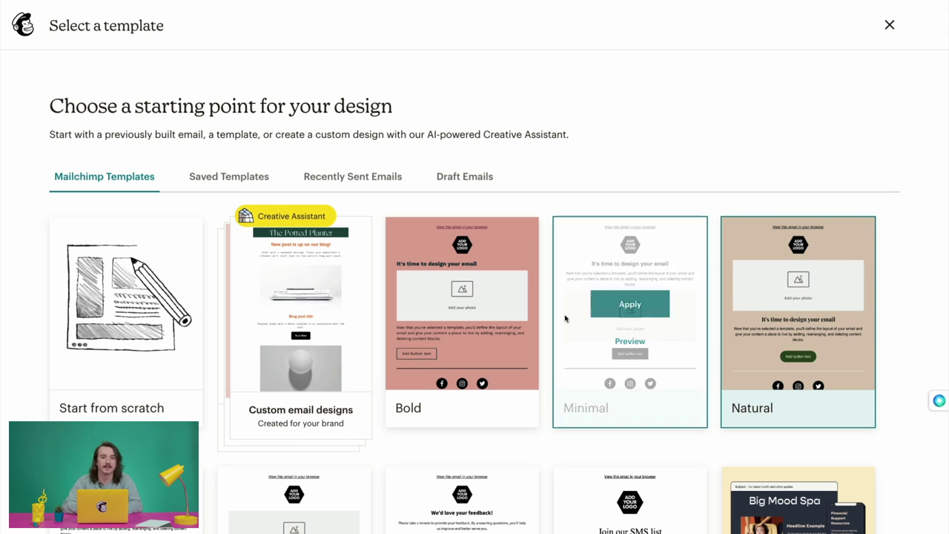
Apply the Natural template, keeping the existing Potted Planter content.
mouse_move(469, 324)
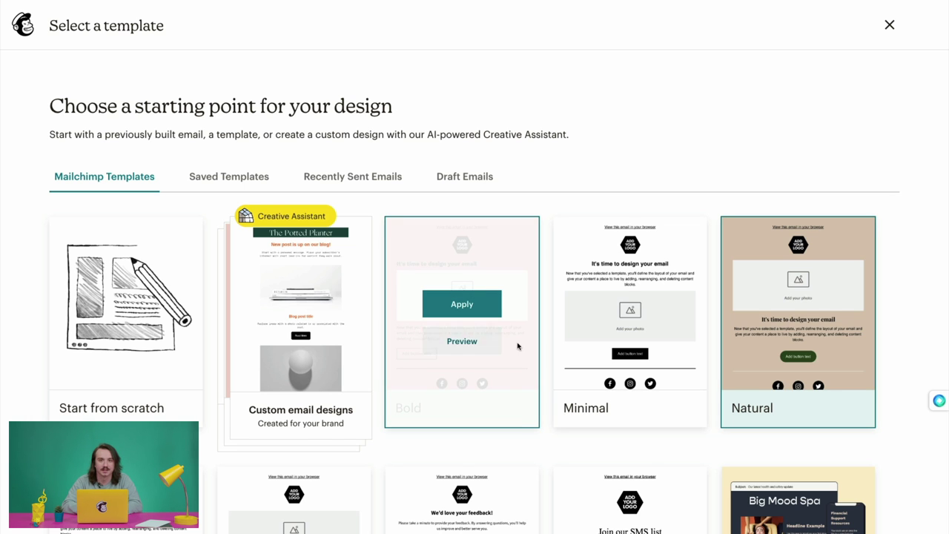
click(798, 305)
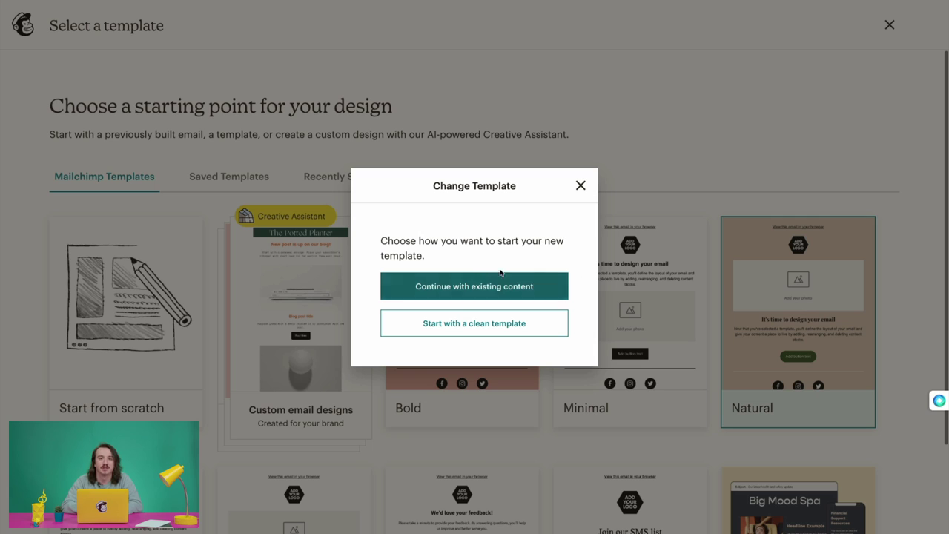
click(537, 296)
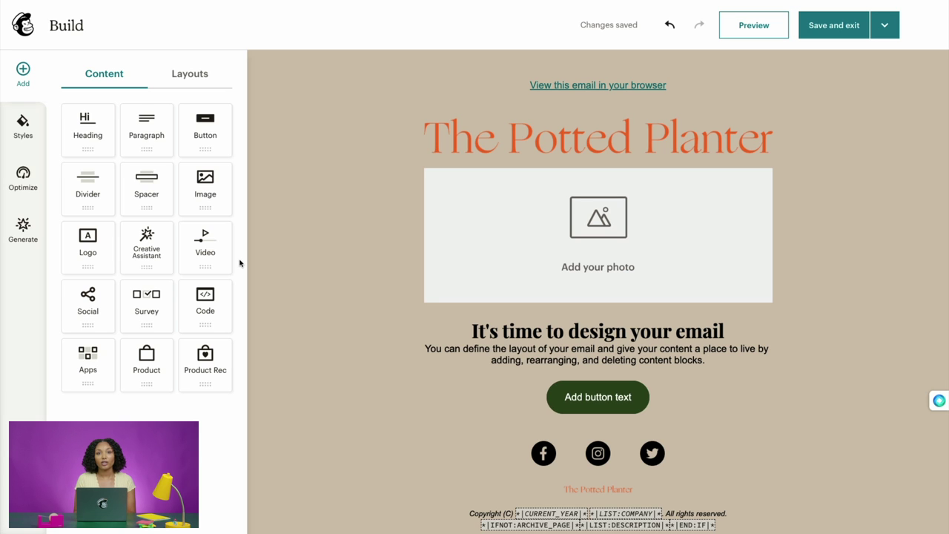
click(206, 88)
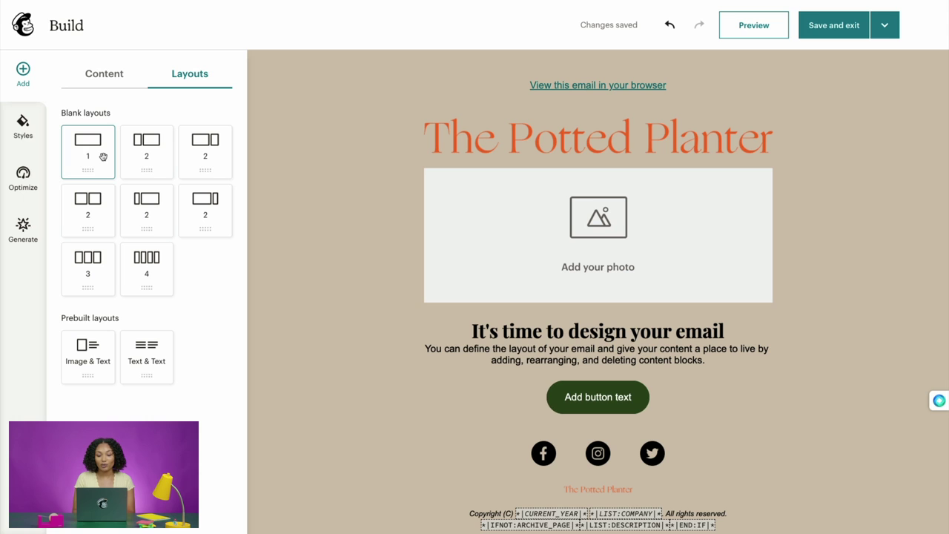
click(103, 82)
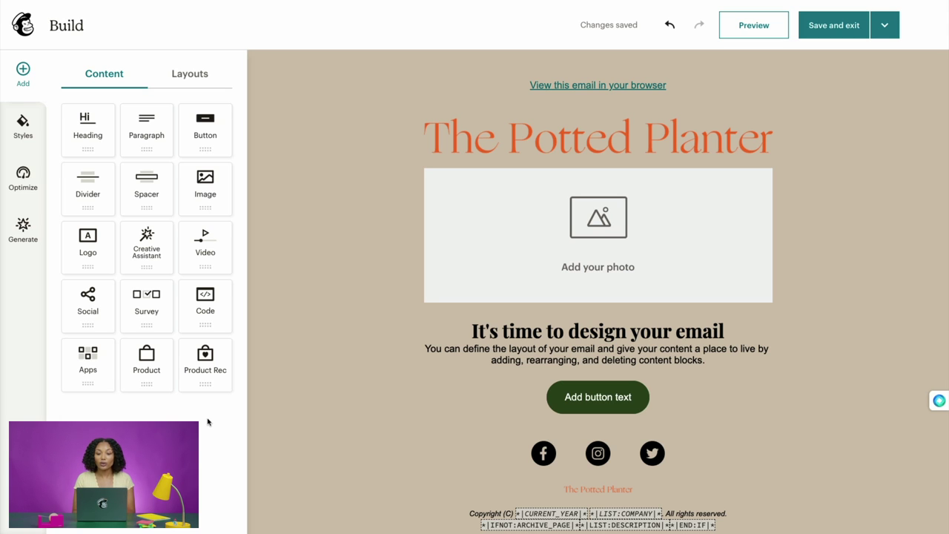
drag(88, 368, 525, 382)
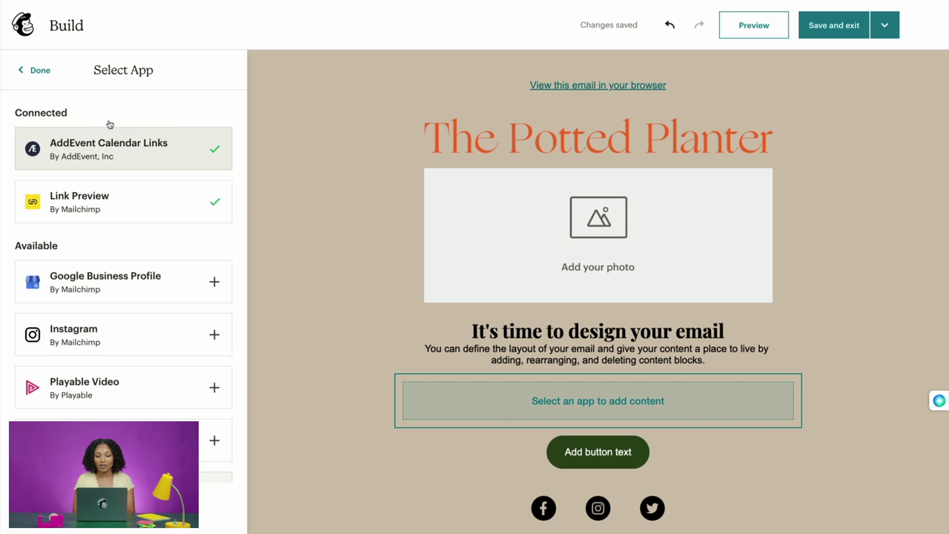
click(38, 74)
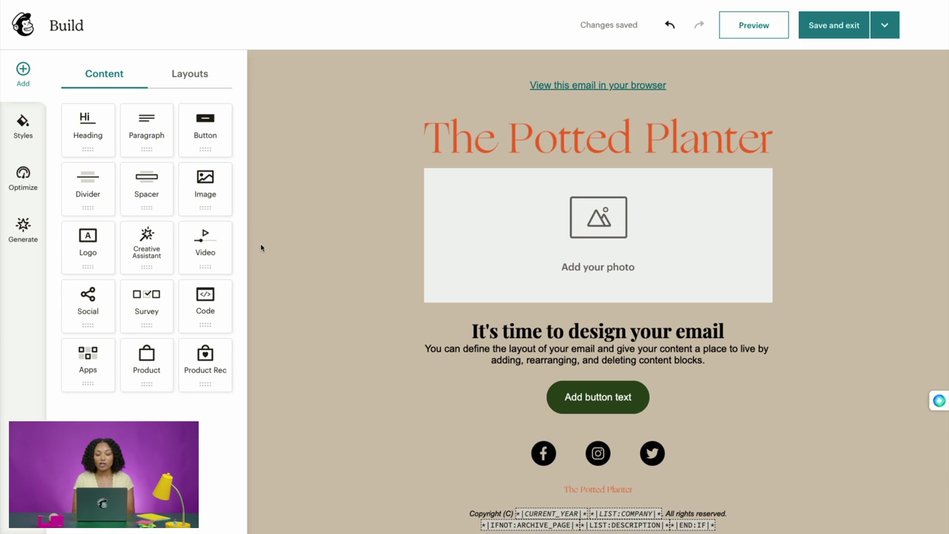
Set the email body colour in Styles to sage green #9CA68B.
click(25, 128)
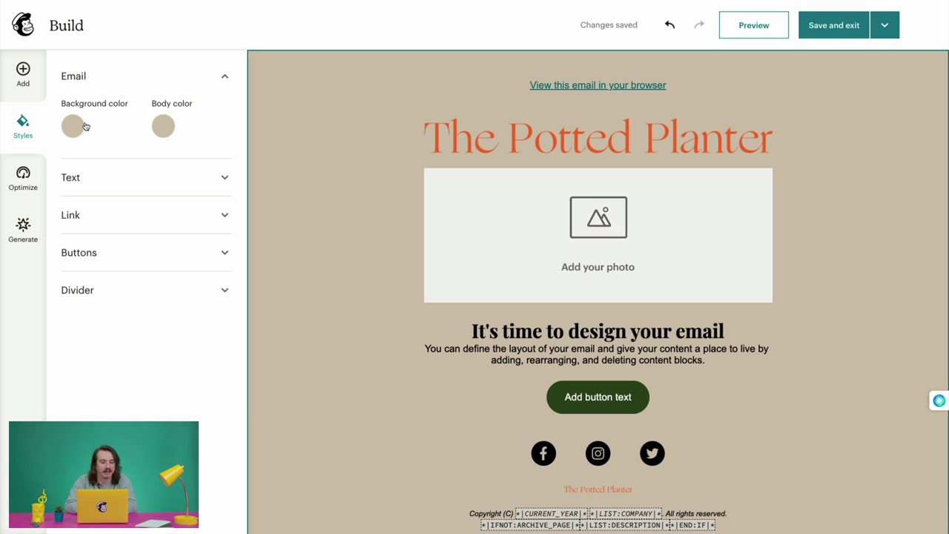
click(163, 129)
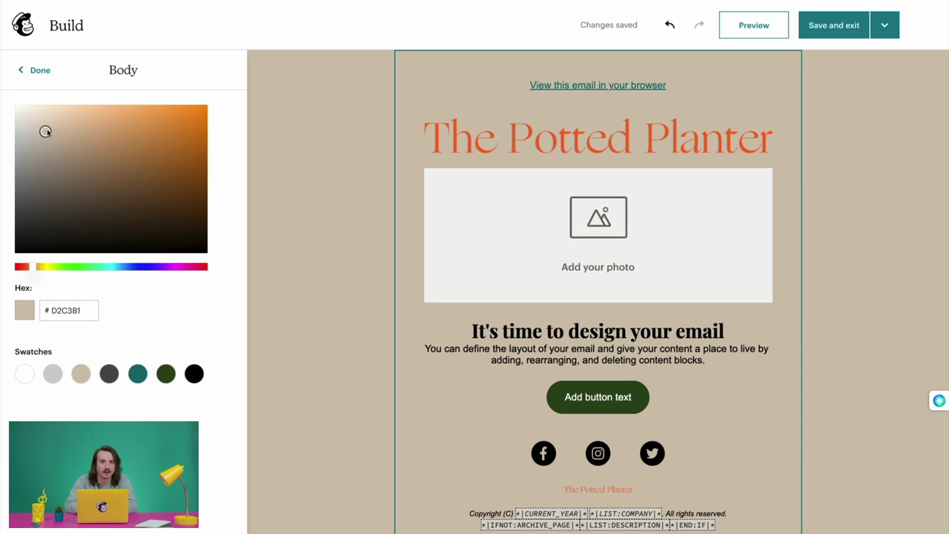
drag(47, 131, 77, 192)
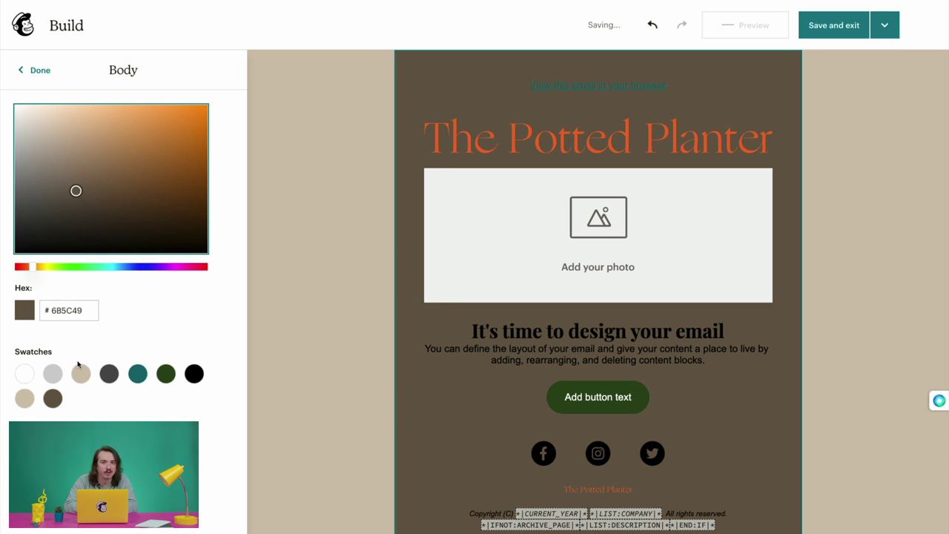
drag(51, 310, 83, 310)
text(9CA68B)
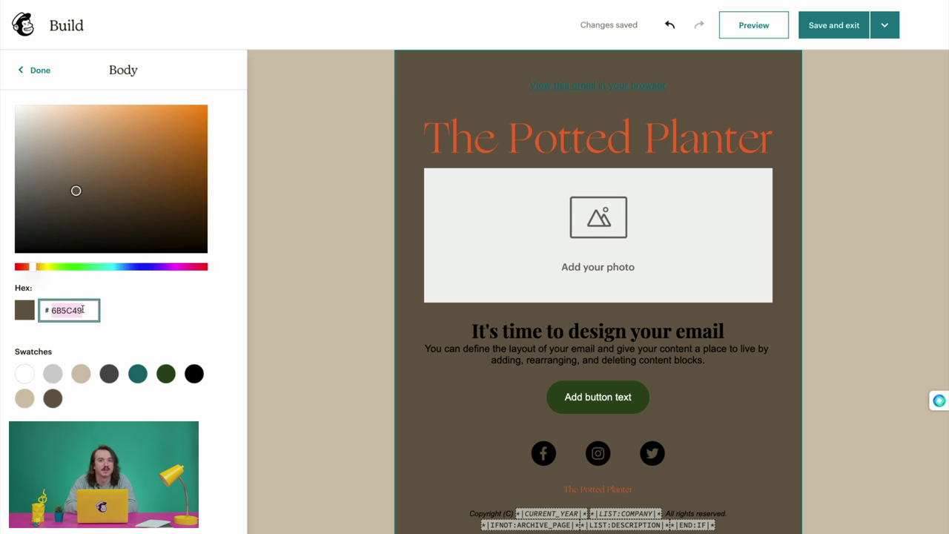
click(129, 327)
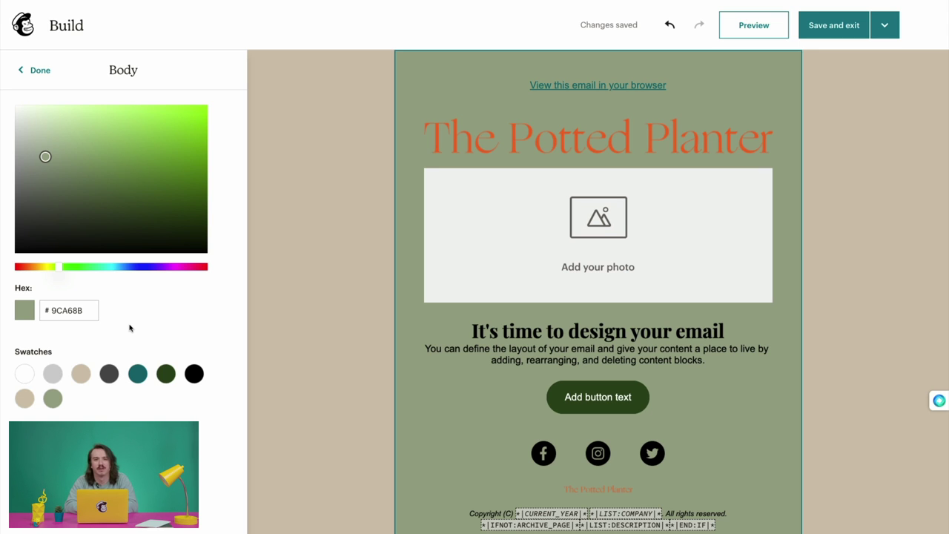
click(79, 309)
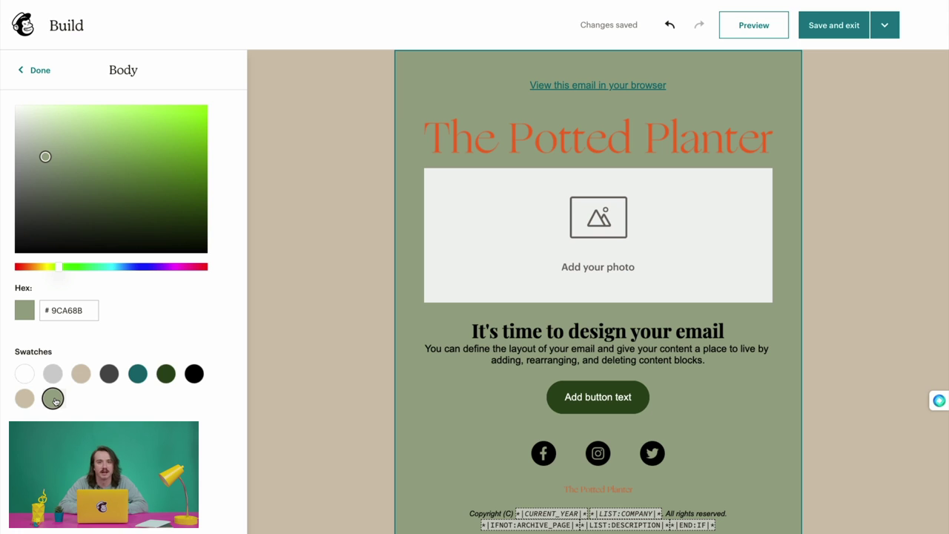
click(26, 69)
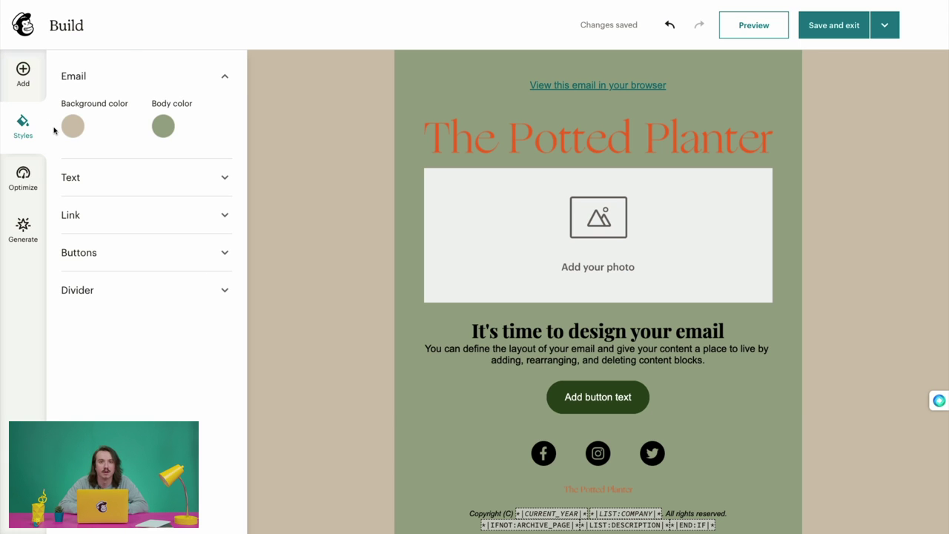
Set the outer background colour to the same sage green #9CA68B swatch.
click(72, 126)
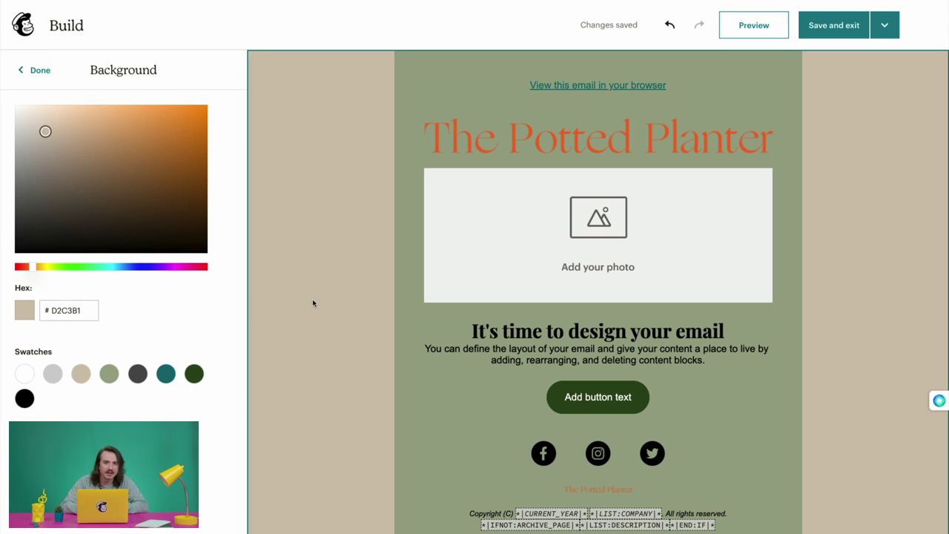
click(106, 378)
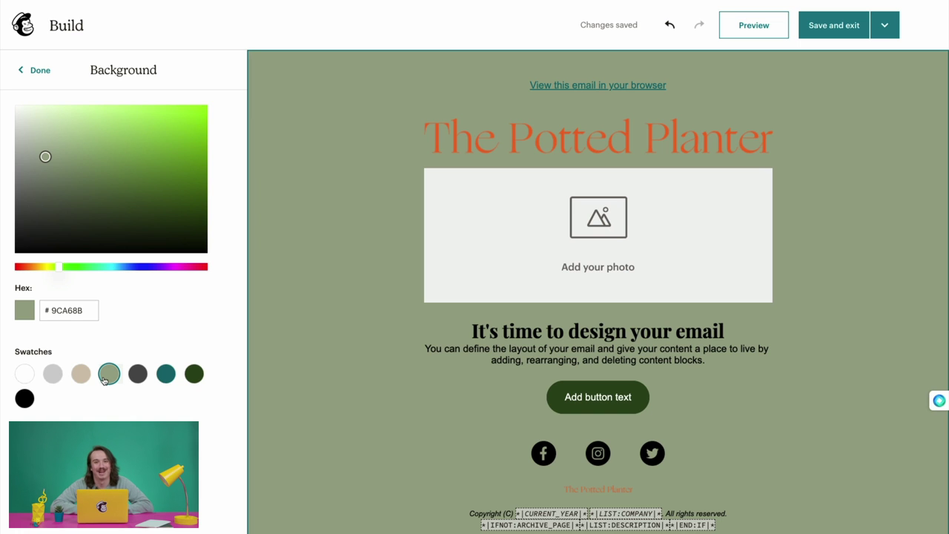
click(30, 68)
Check the link colour setting, leaving the link colour black.
click(150, 213)
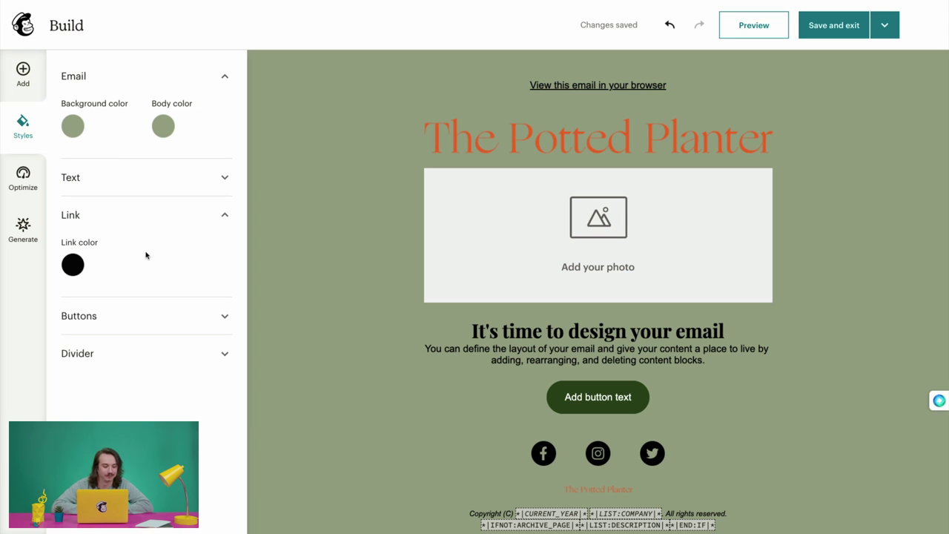
click(73, 265)
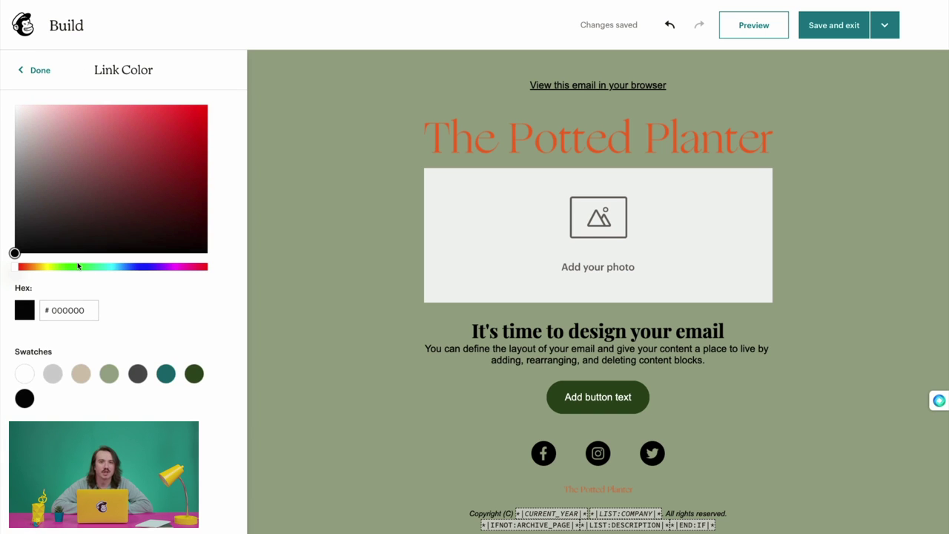
click(33, 70)
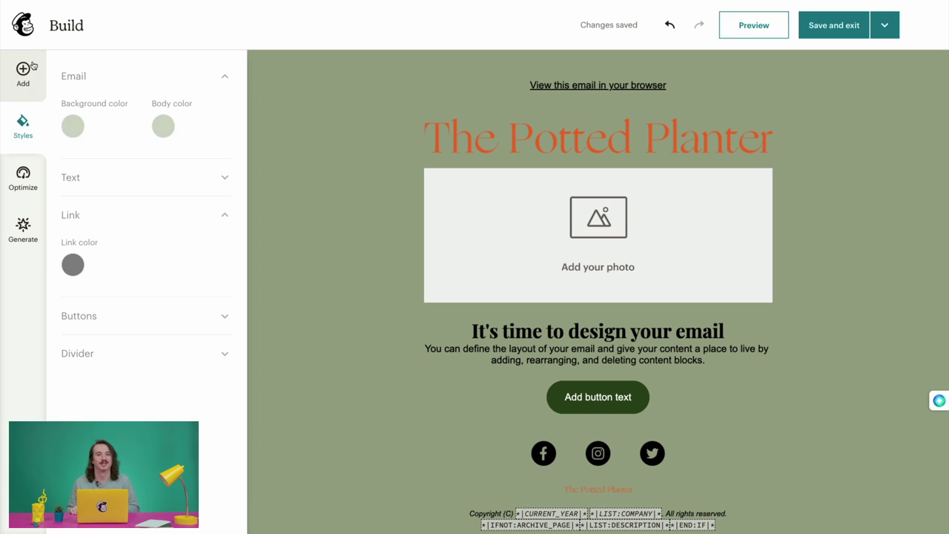
click(25, 85)
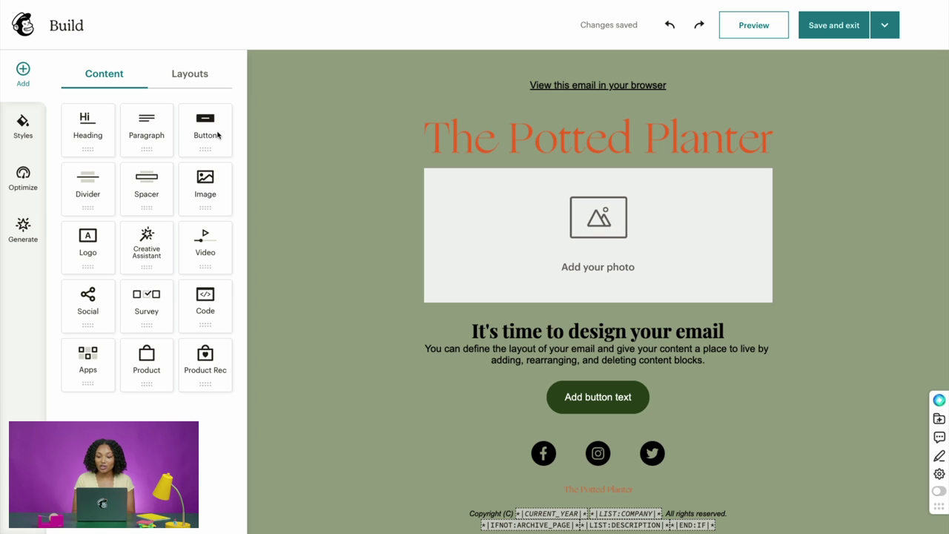
Add a second Button block below the social icons, then select the heading text block.
drag(218, 135, 194, 136)
click(37, 70)
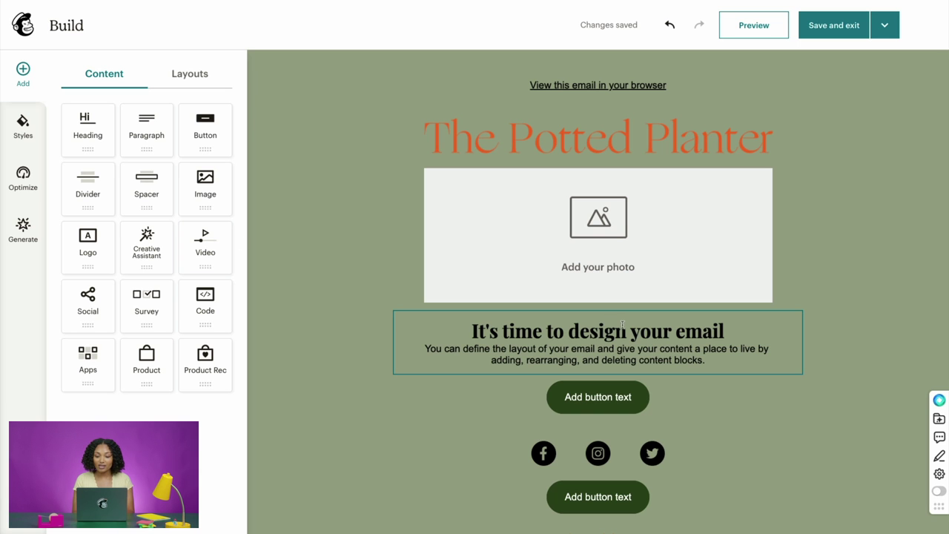
click(688, 334)
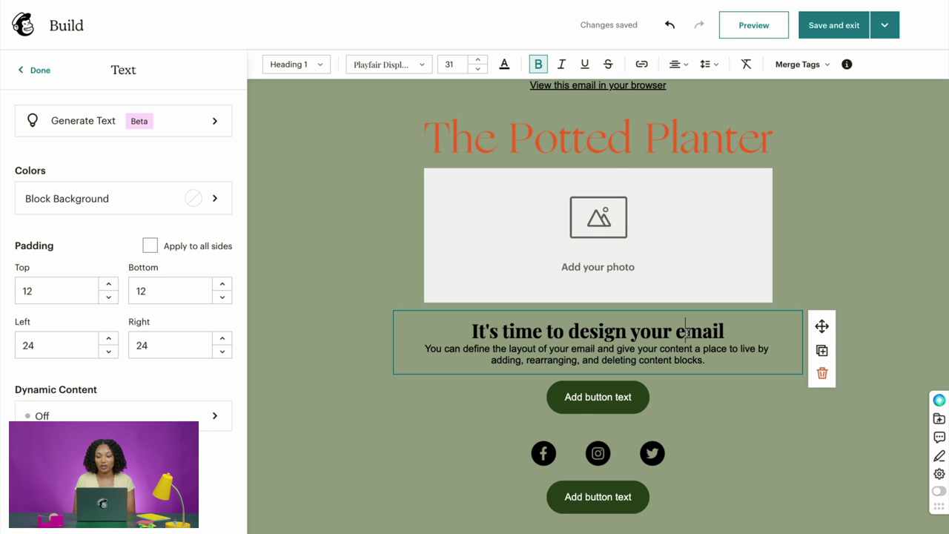
Replace the heading text with 'New plants are on the horizon!'.
click(573, 132)
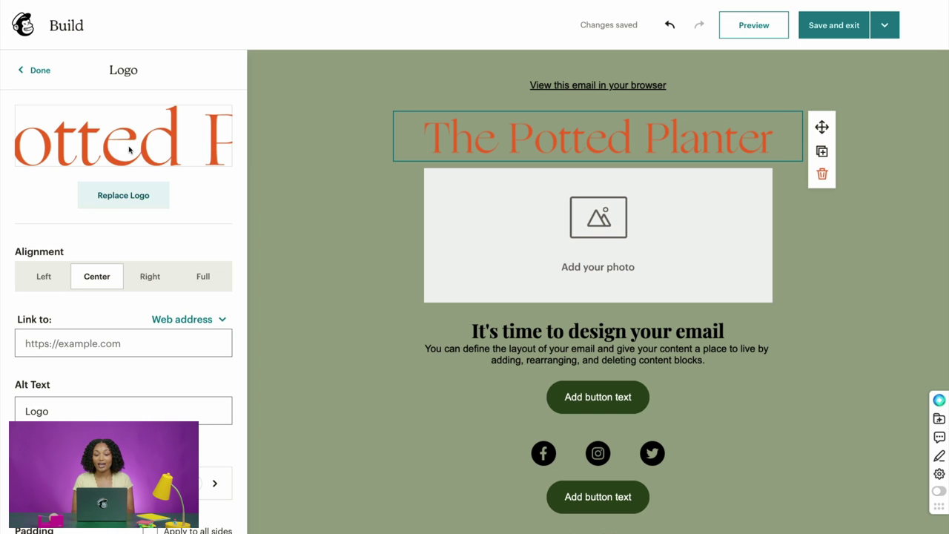
click(31, 73)
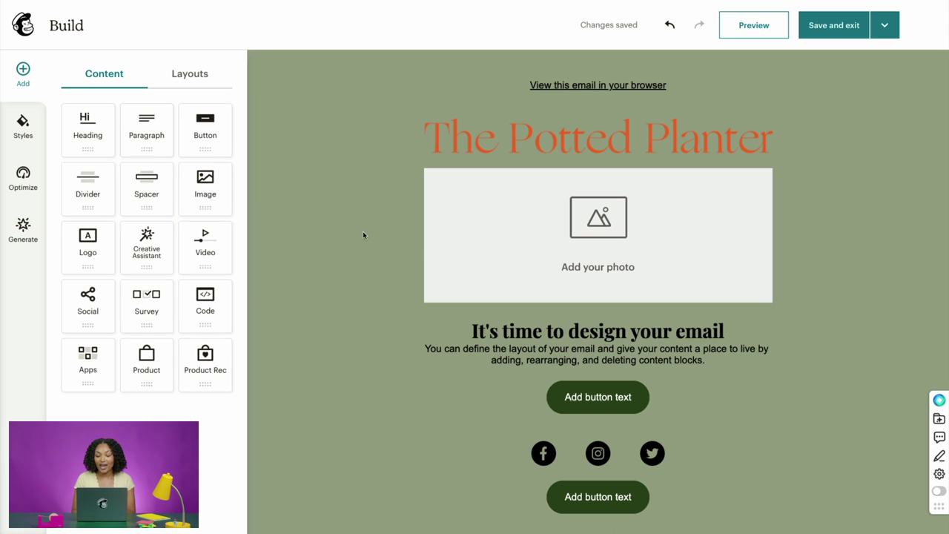
click(631, 330)
triple_click(632, 330)
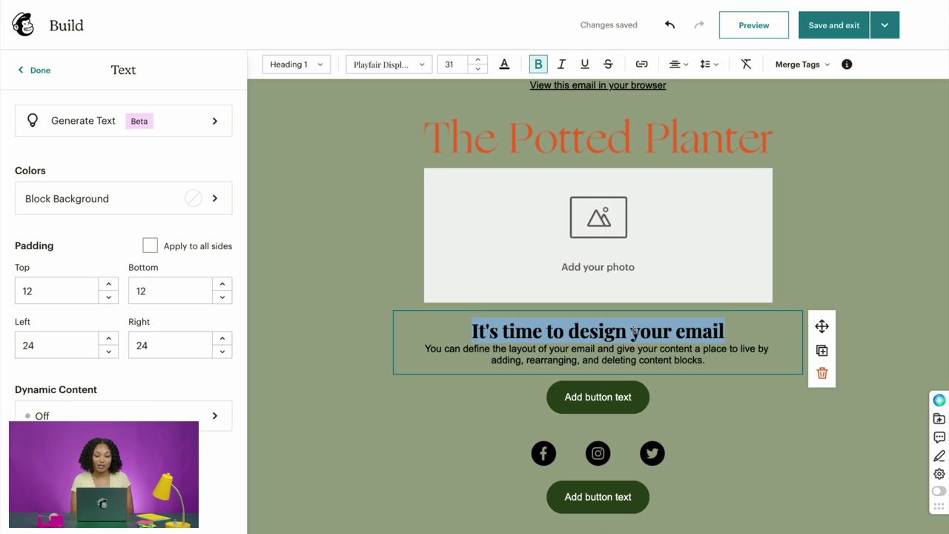
text(New plana)
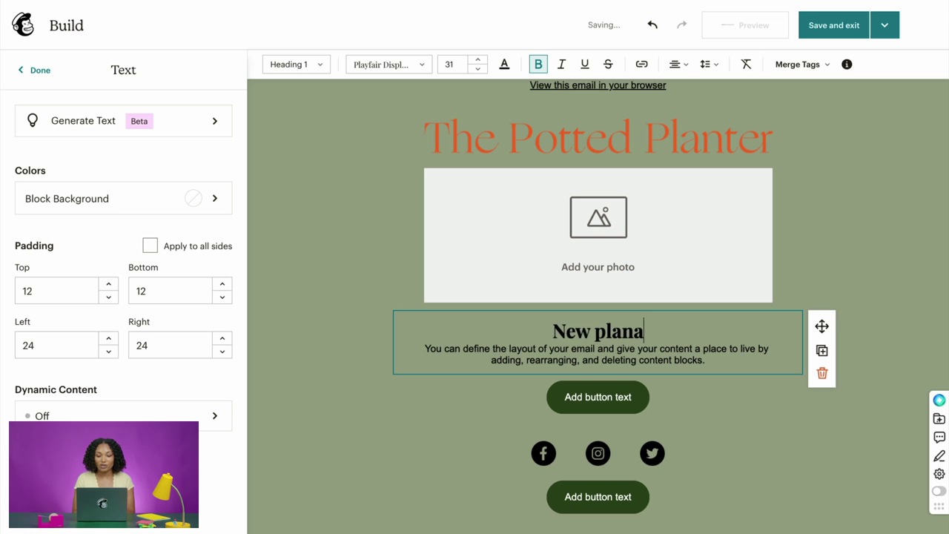
key(BackSpace)
text(ts are on the)
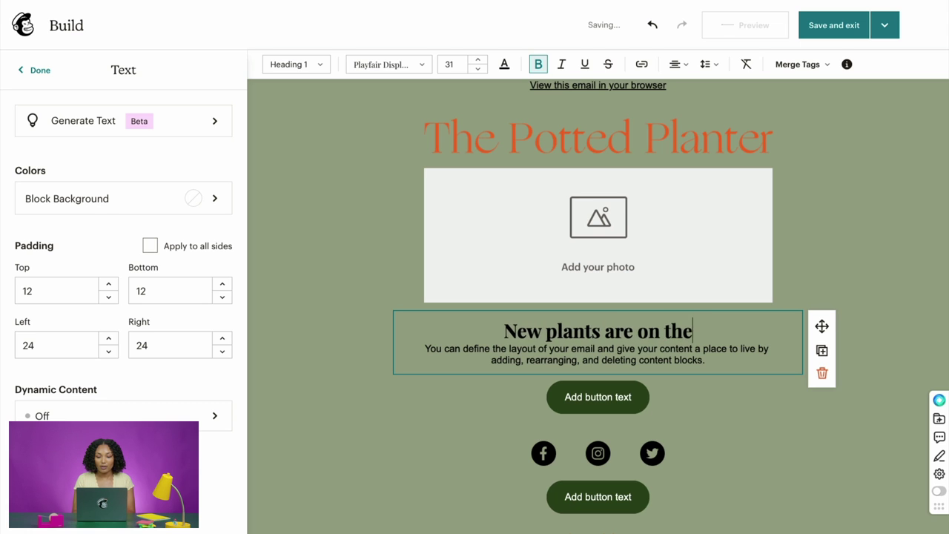
text( horizon!)
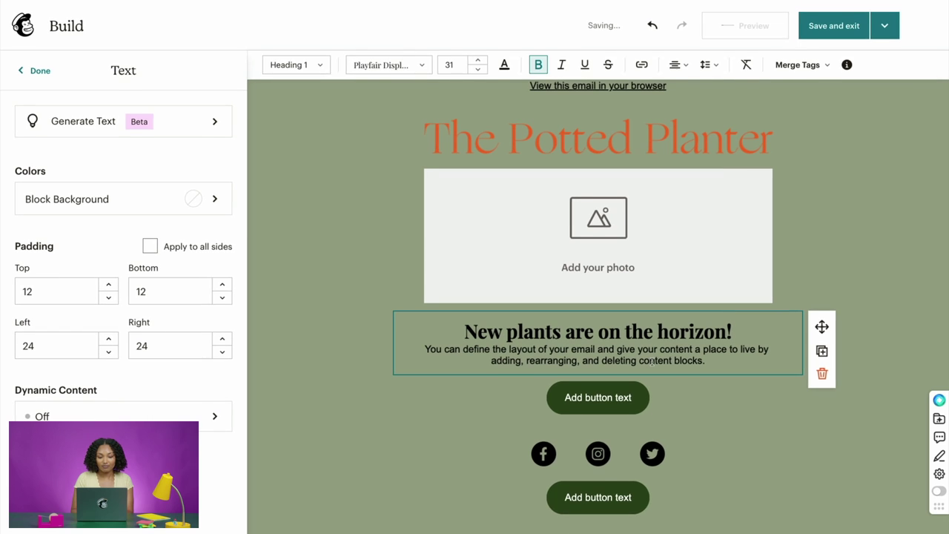
click(711, 396)
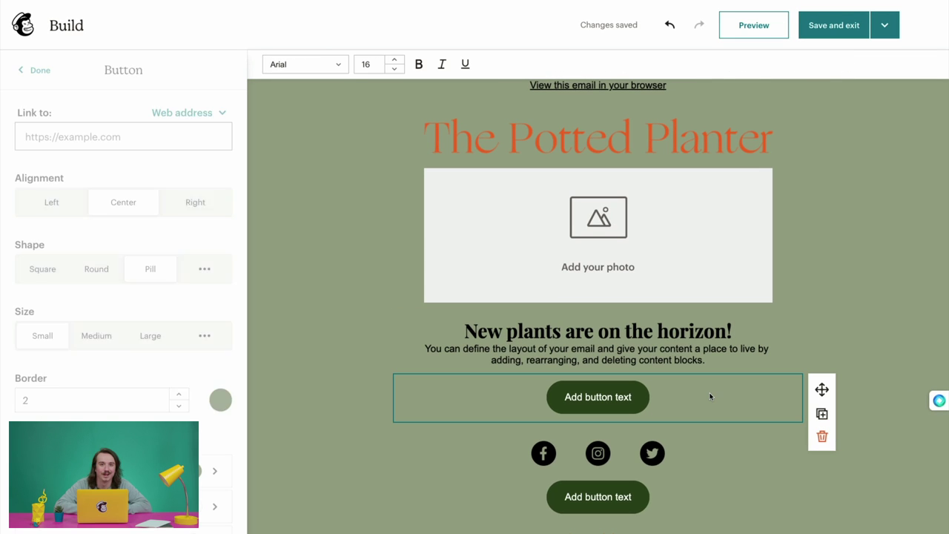
Select the whole placeholder body paragraph beneath the new heading.
click(710, 350)
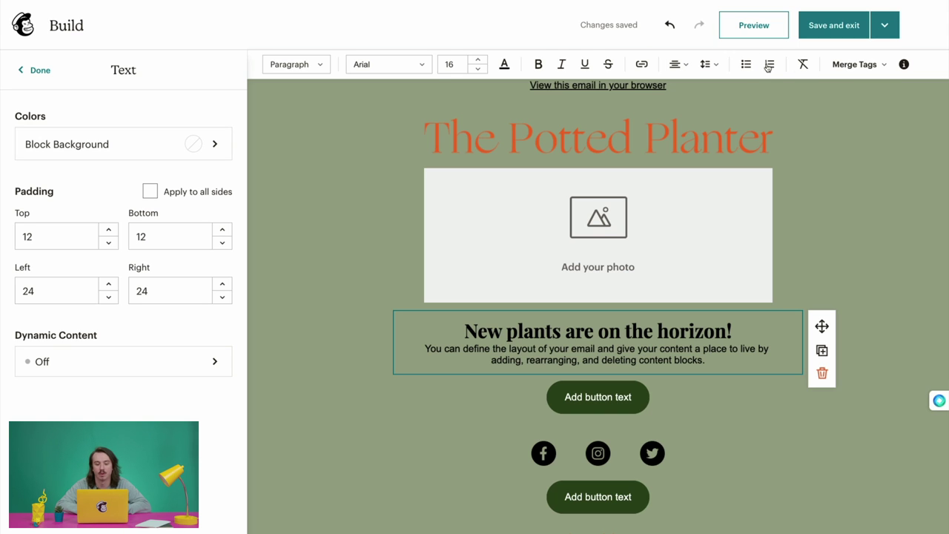
click(852, 65)
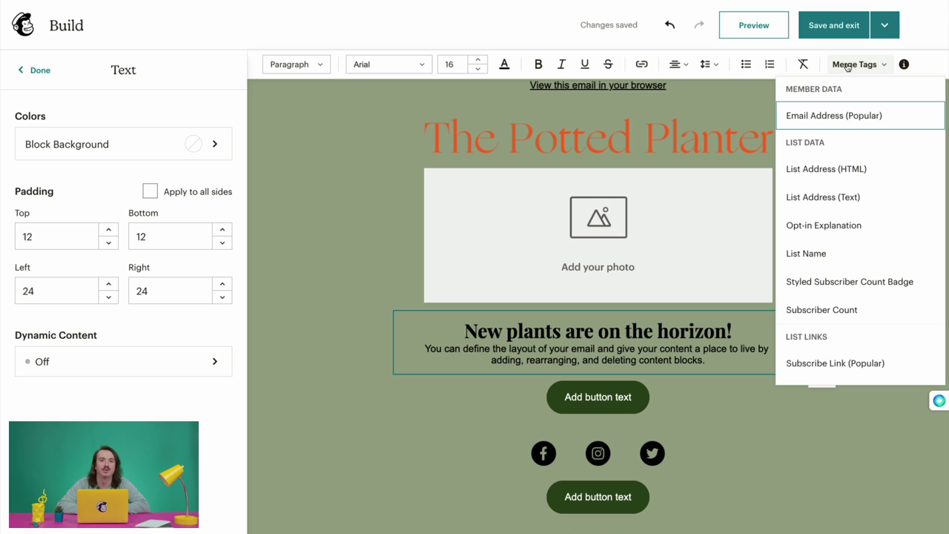
click(671, 348)
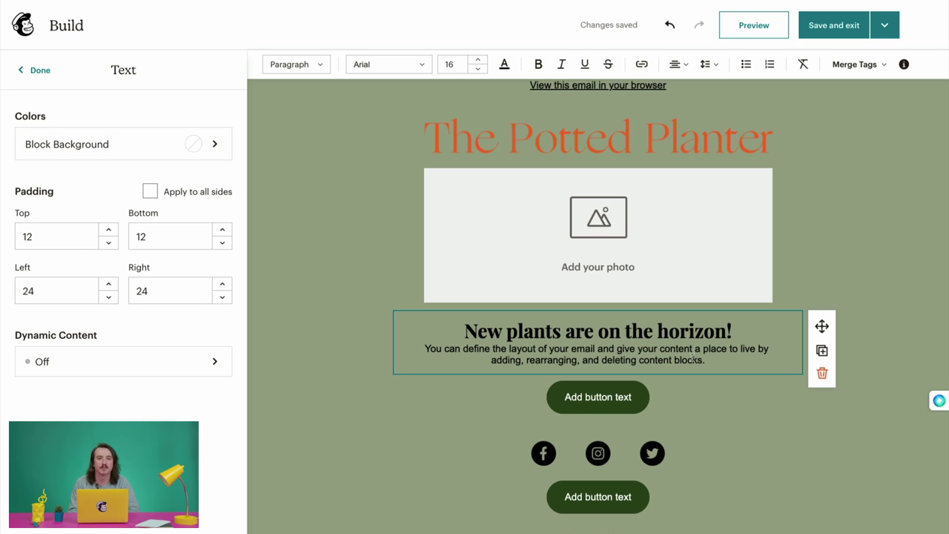
drag(712, 361, 425, 347)
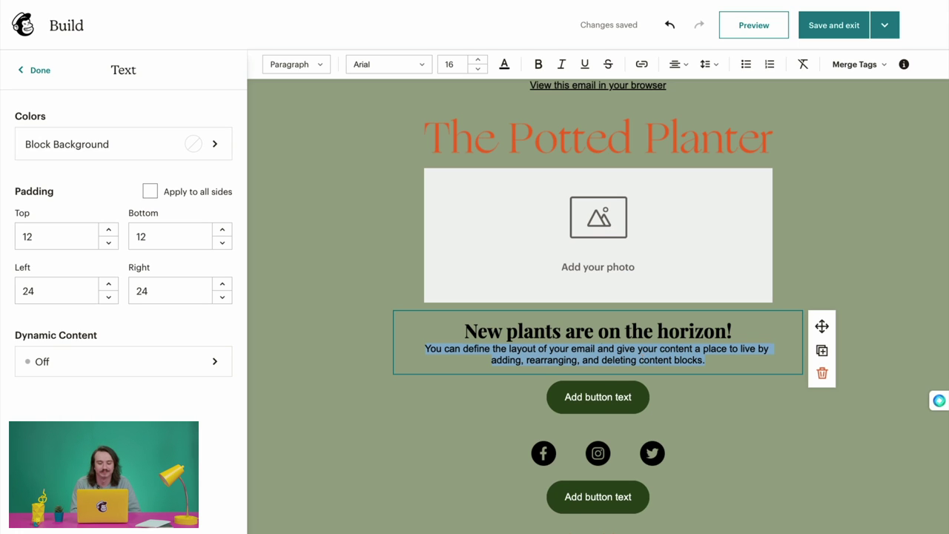
Replace the body with 'And to welcome our new friends, we're offering 15% off purchases through the end of the week!'.
text(And to welcome our new friends, we're offering 15% off purchases)
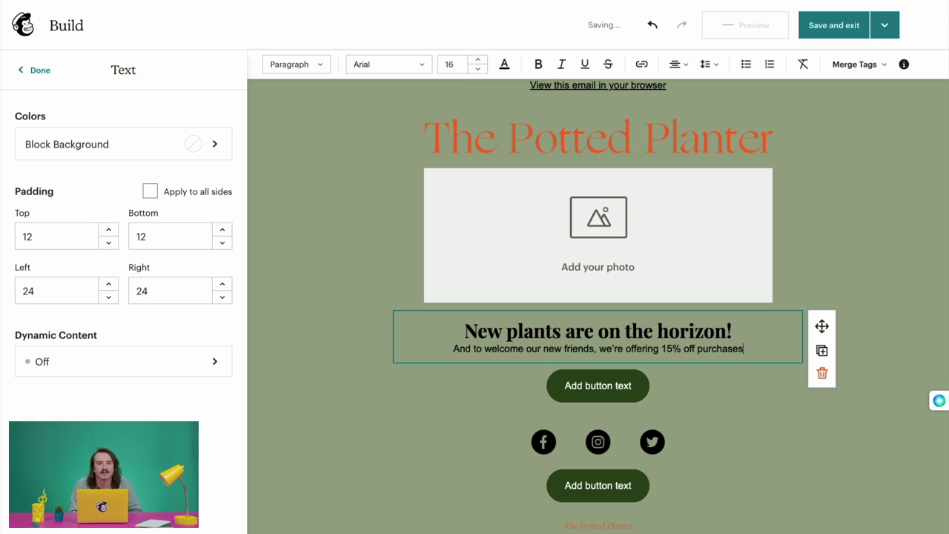
text( through the end of the week)
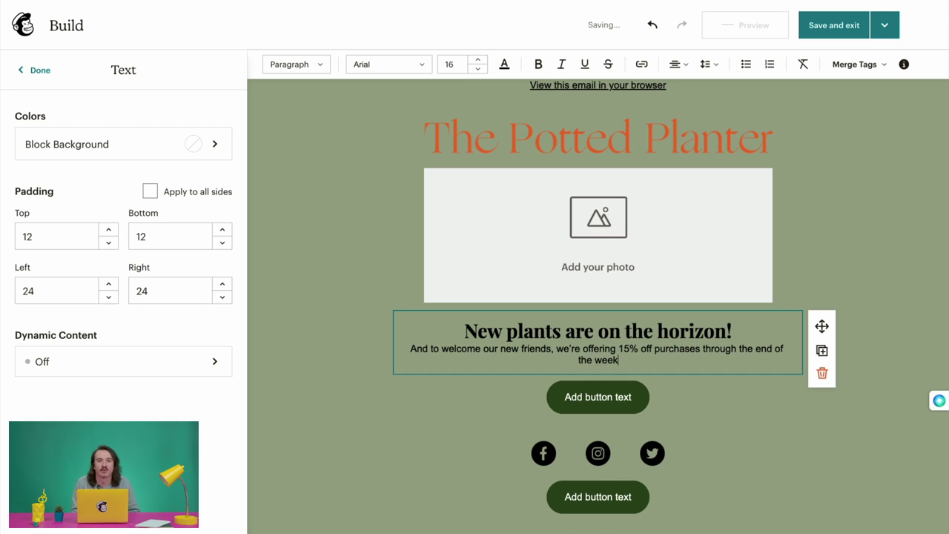
text(!)
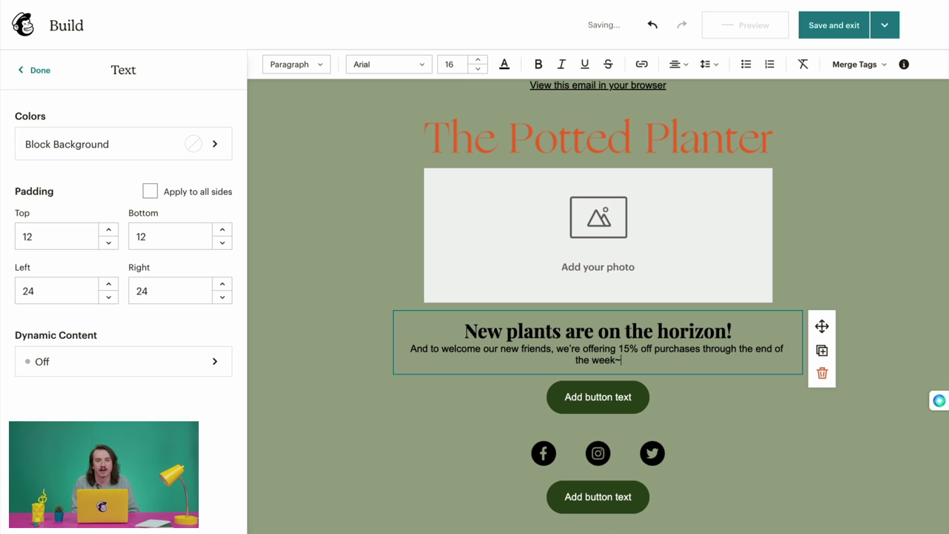
key(BackSpace)
text(!)
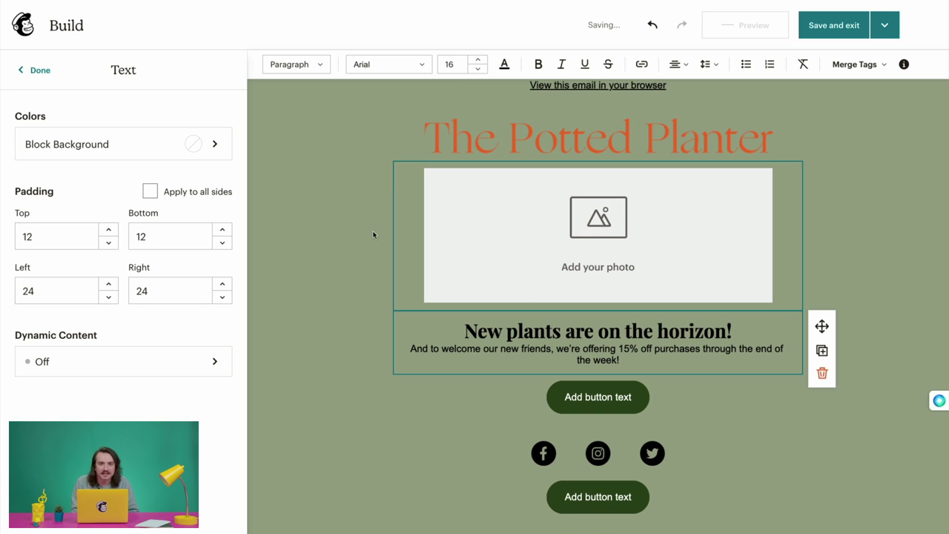
click(35, 68)
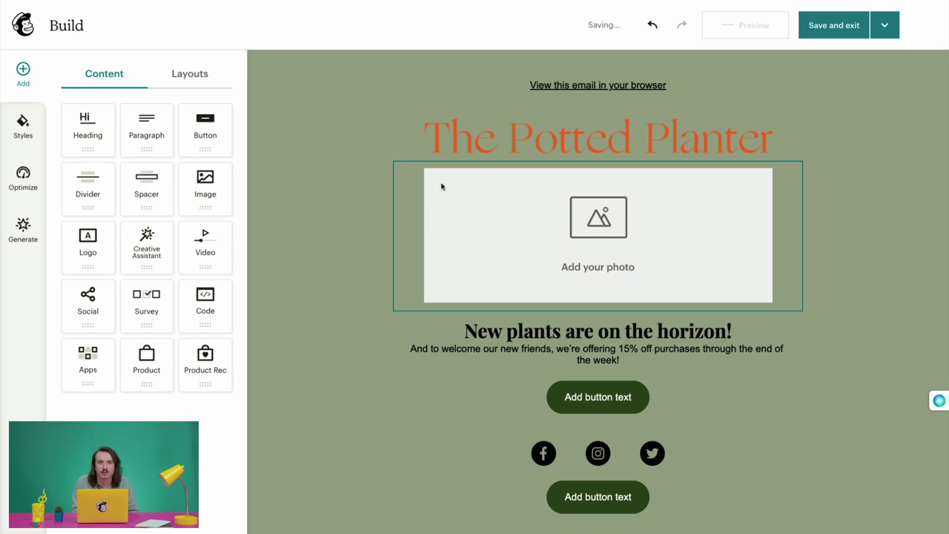
Open Content studio for the empty image block and page through the product photos.
click(486, 207)
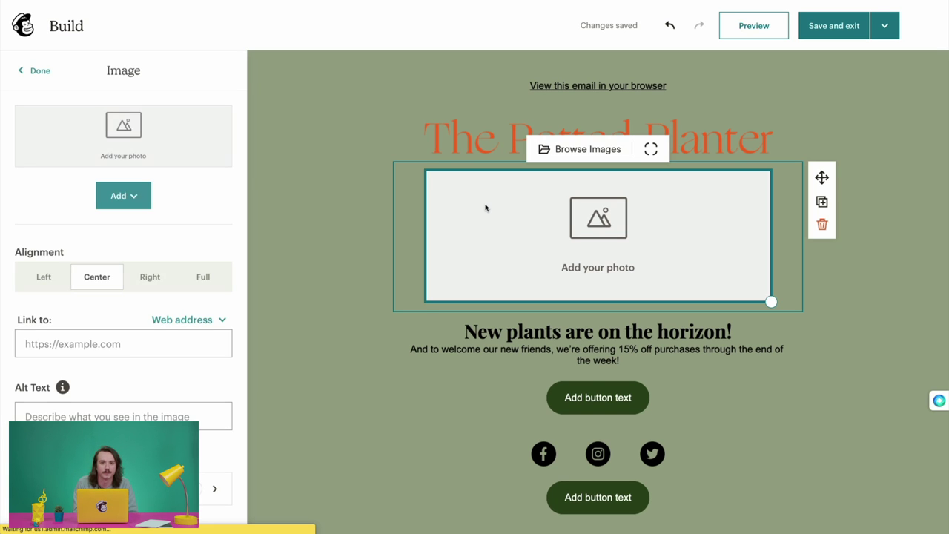
click(578, 153)
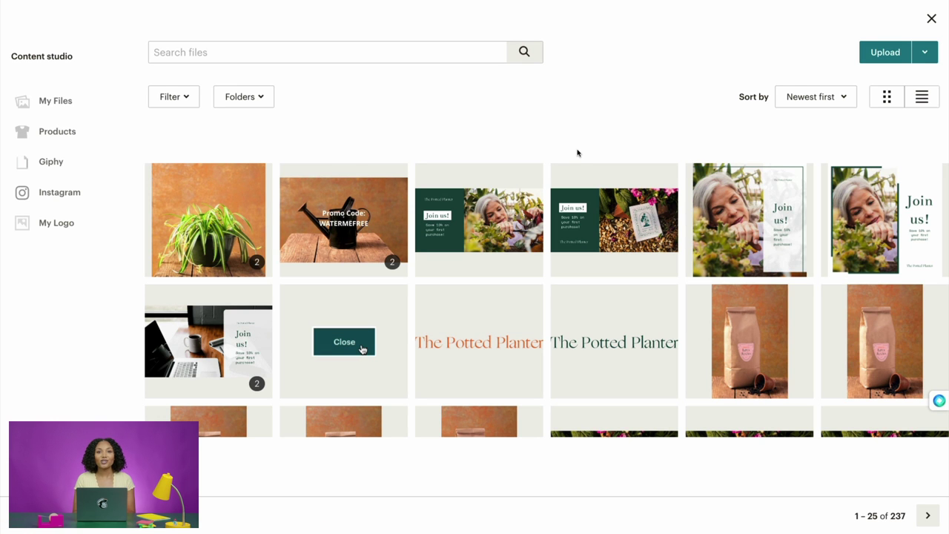
scroll(576, 171, down, 5)
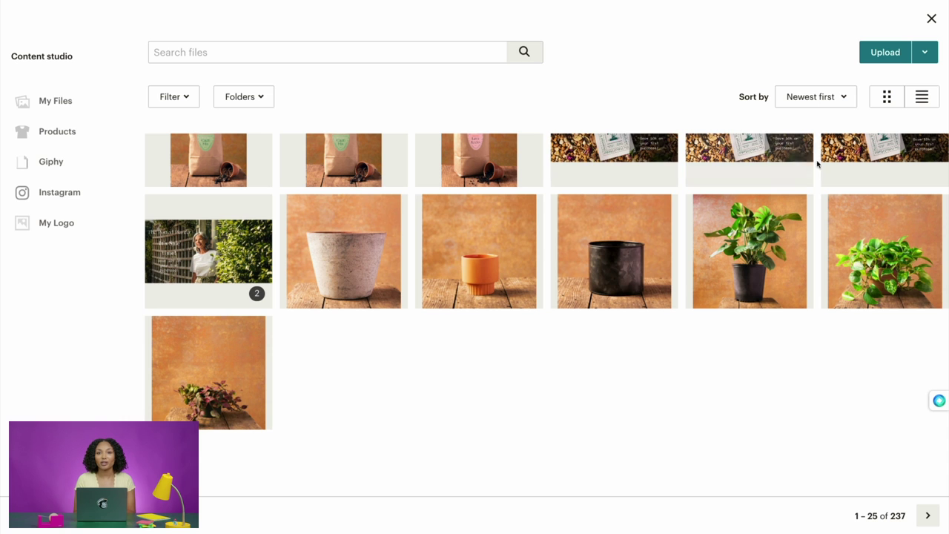
click(929, 517)
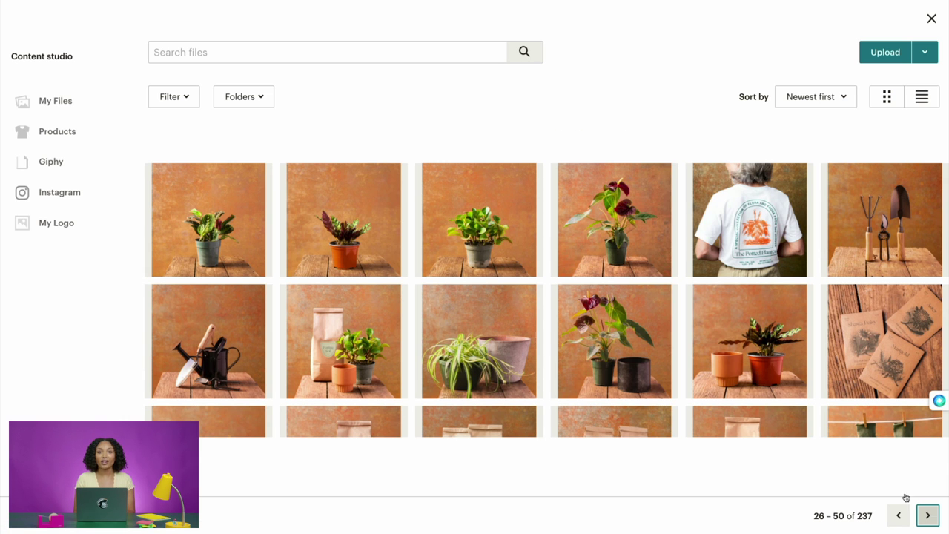
scroll(720, 313, down, 5)
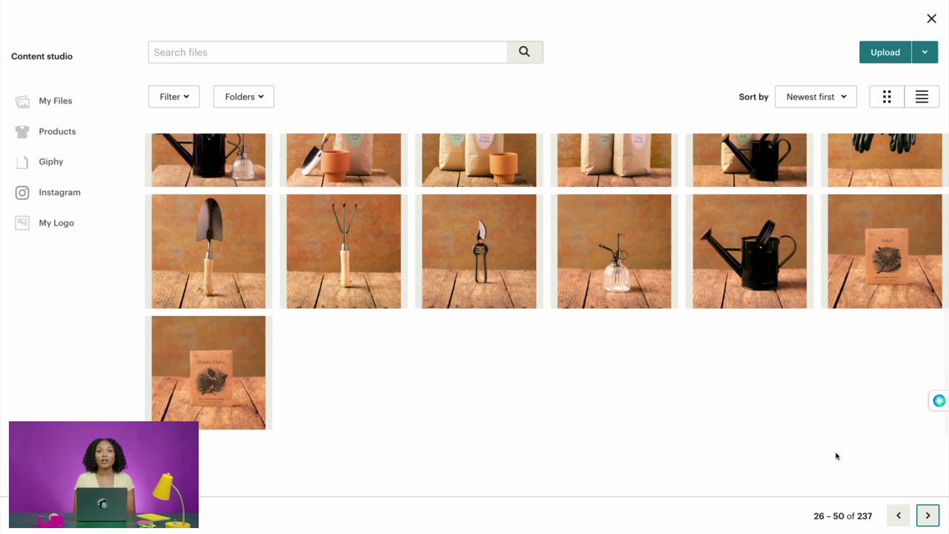
click(927, 515)
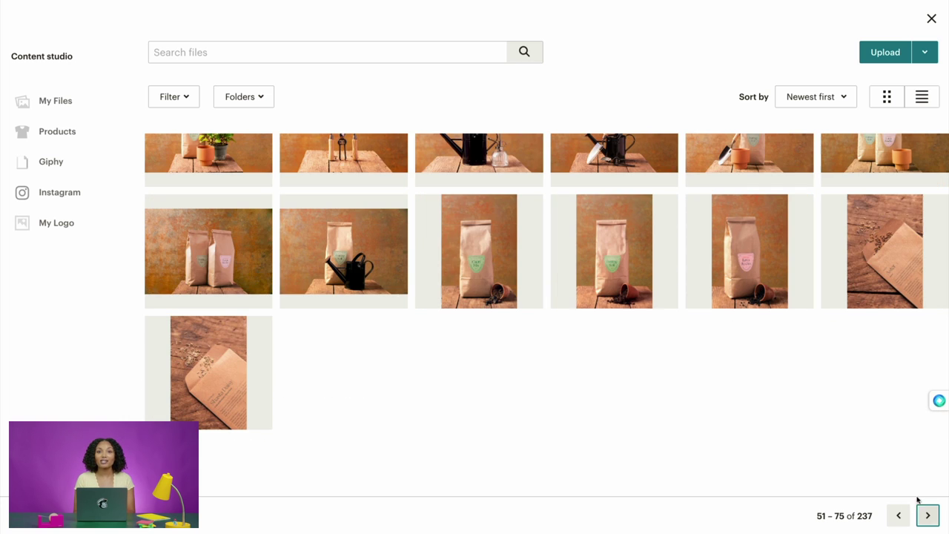
Insert the potting soil bag and potted plant photo into the image block.
scroll(688, 340, up, 2)
scroll(688, 342, up, 1)
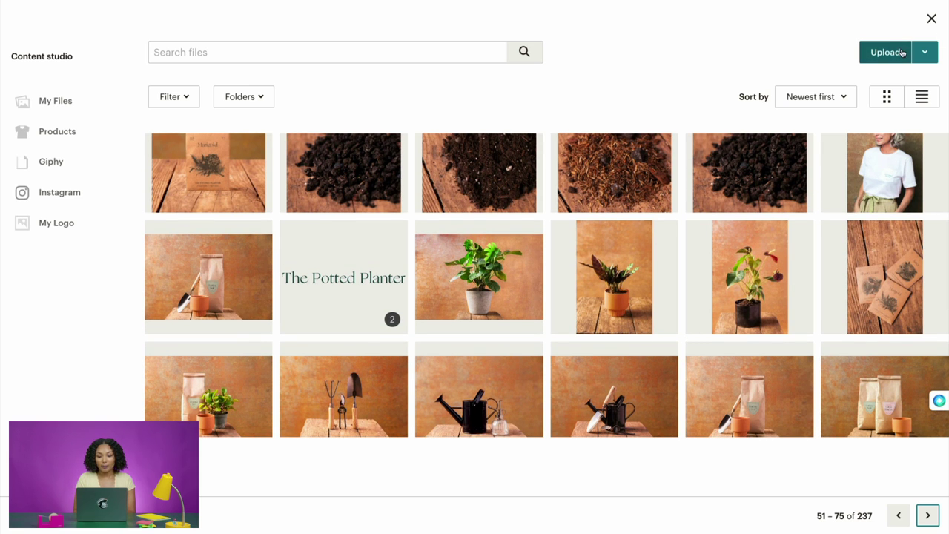
scroll(607, 337, up, 1)
scroll(607, 339, down, 1)
scroll(606, 340, down, 2)
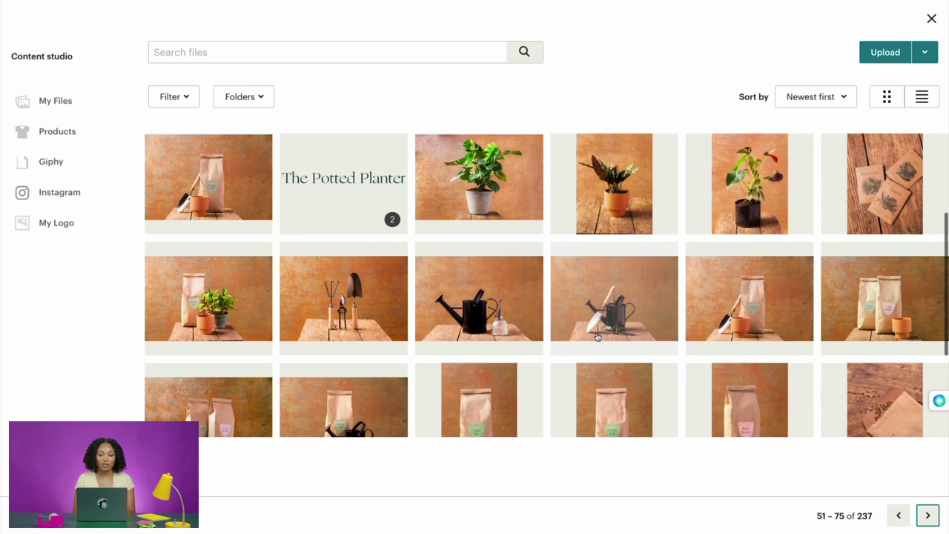
click(210, 276)
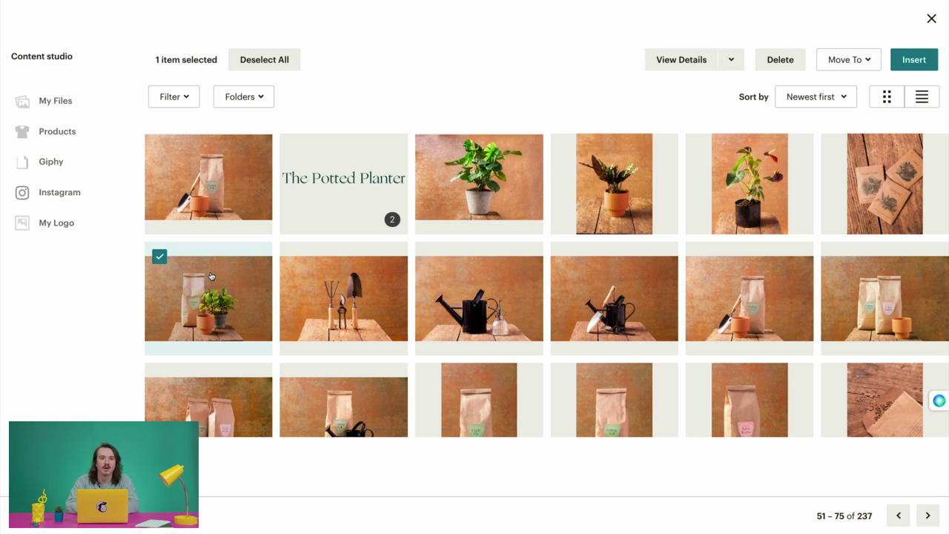
click(908, 65)
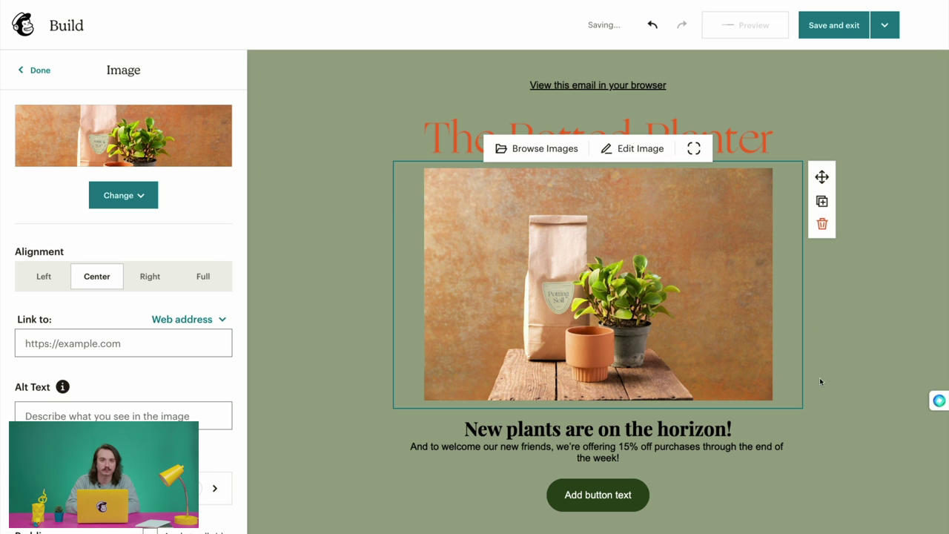
Resize the photo and settle on centred alignment within its block.
drag(771, 398, 732, 348)
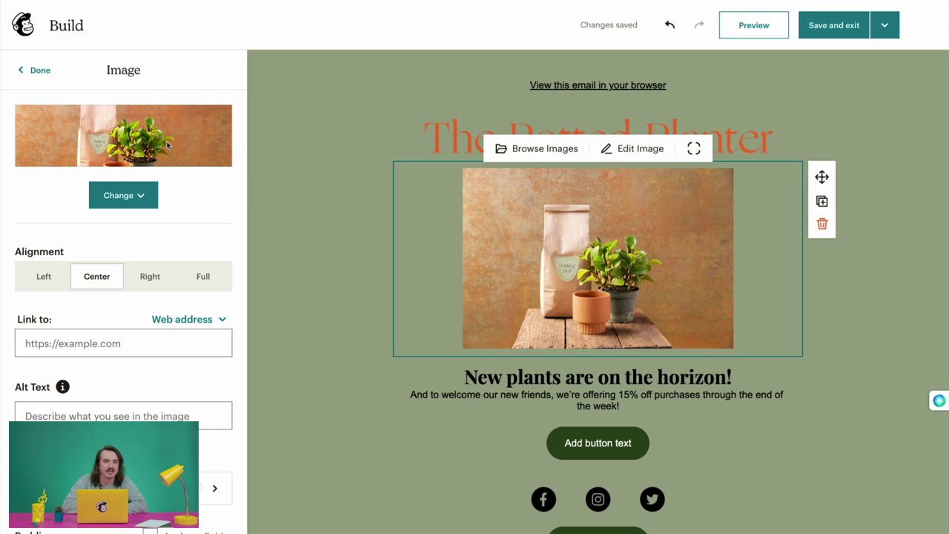
click(42, 71)
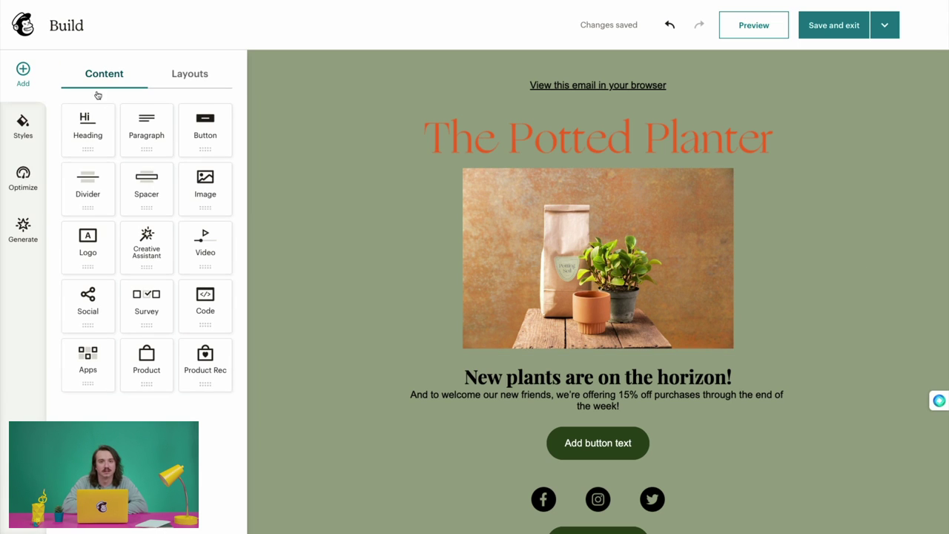
click(568, 274)
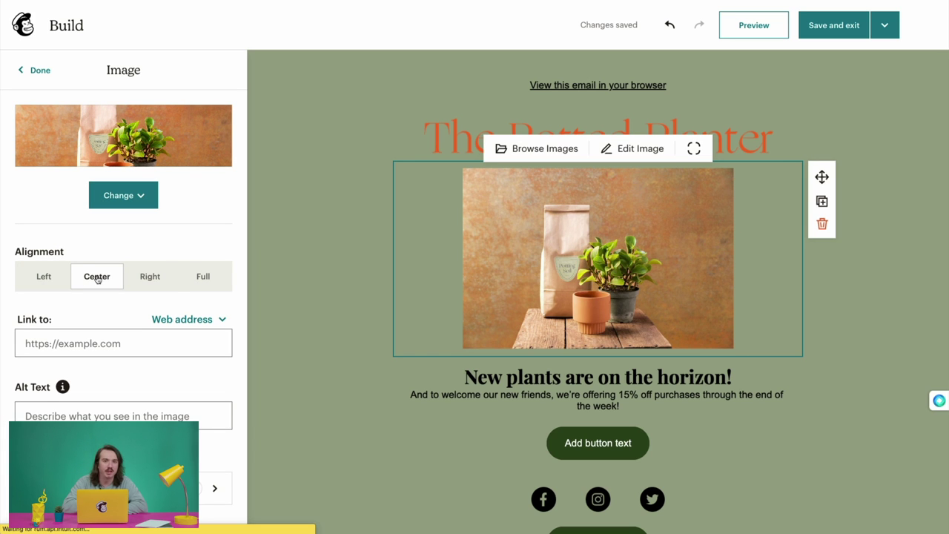
click(150, 276)
click(203, 275)
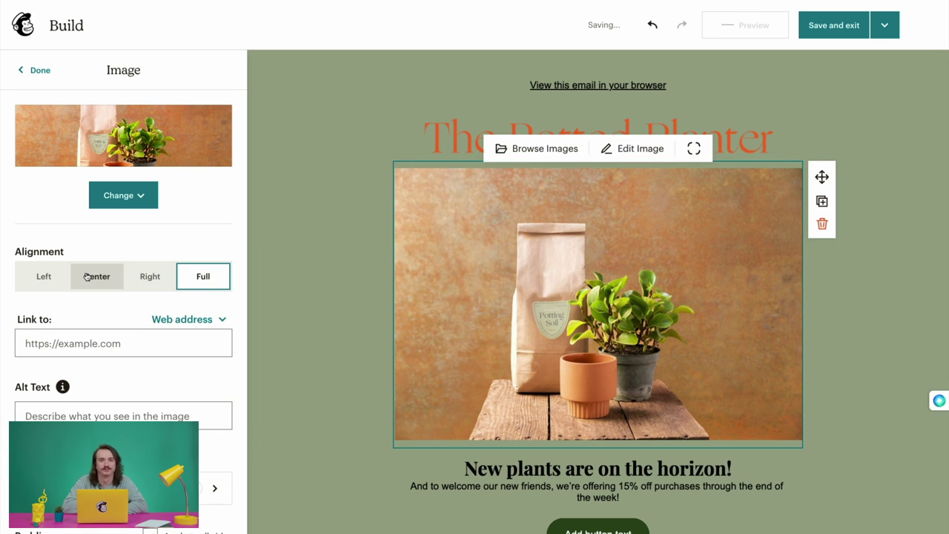
click(88, 276)
click(52, 276)
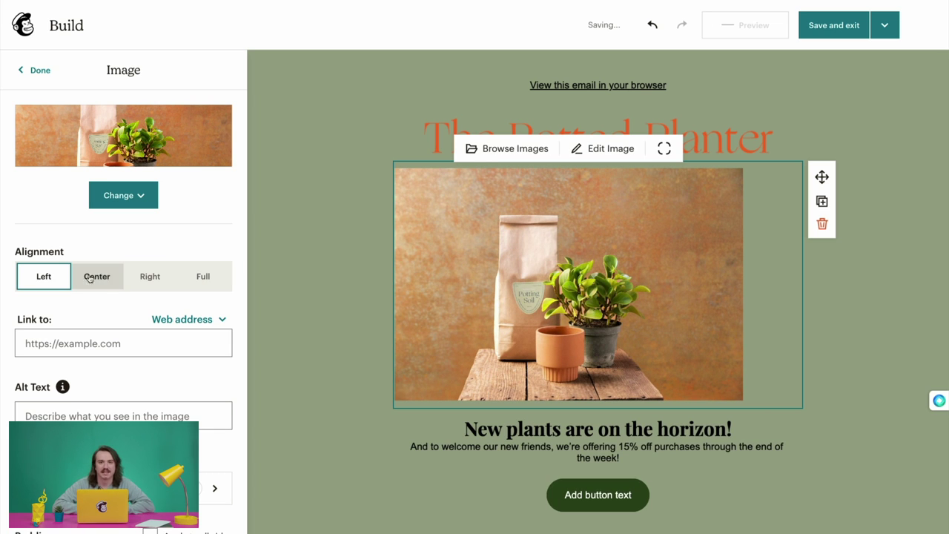
click(117, 277)
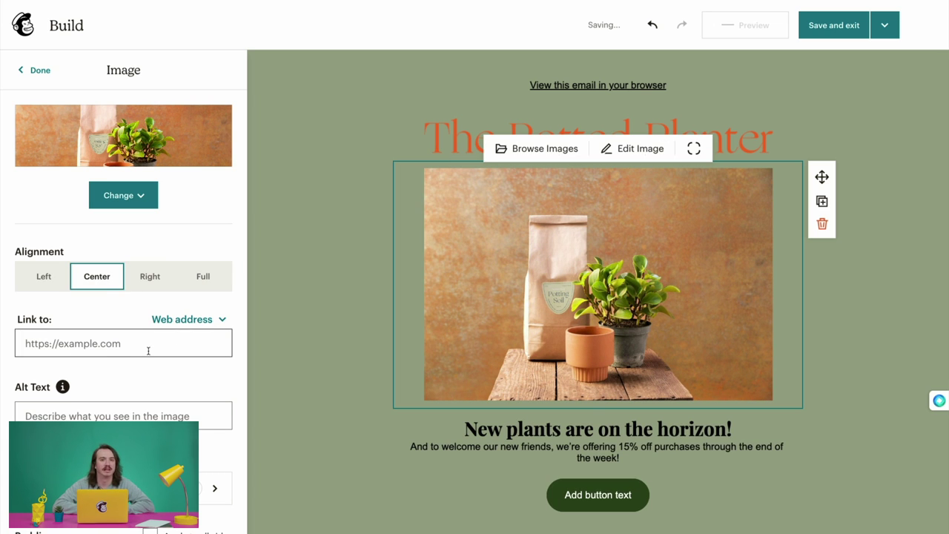
Give the photo the alt text 'Potting soil and plants'.
scroll(146, 349, down, 1)
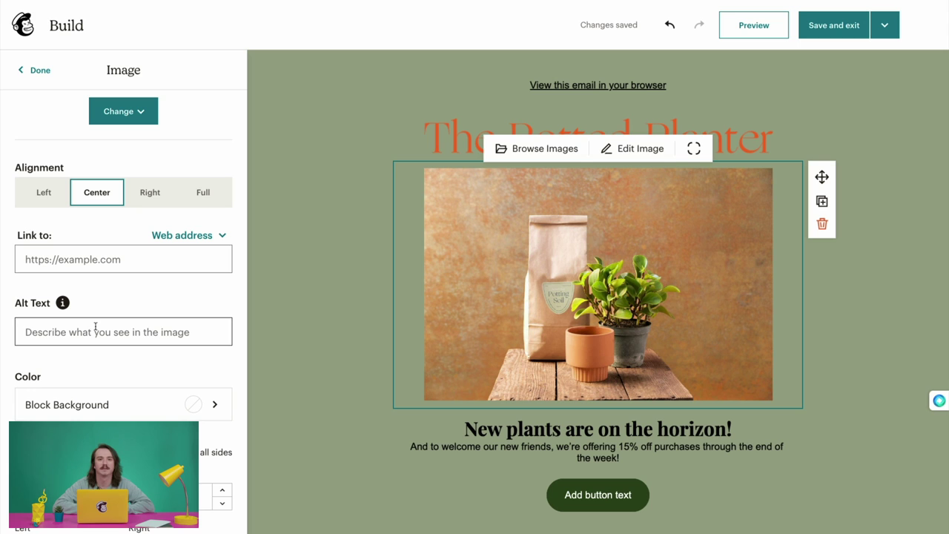
click(97, 327)
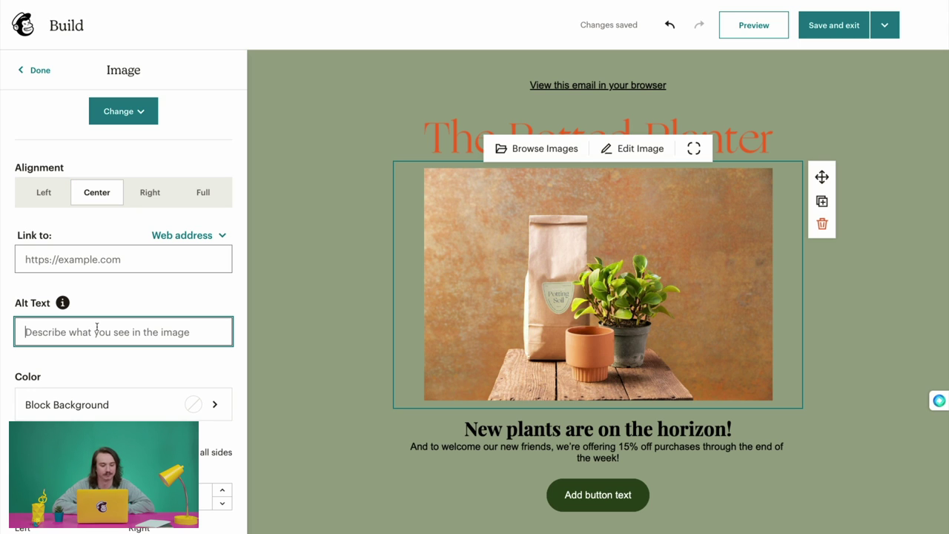
text(Potting )
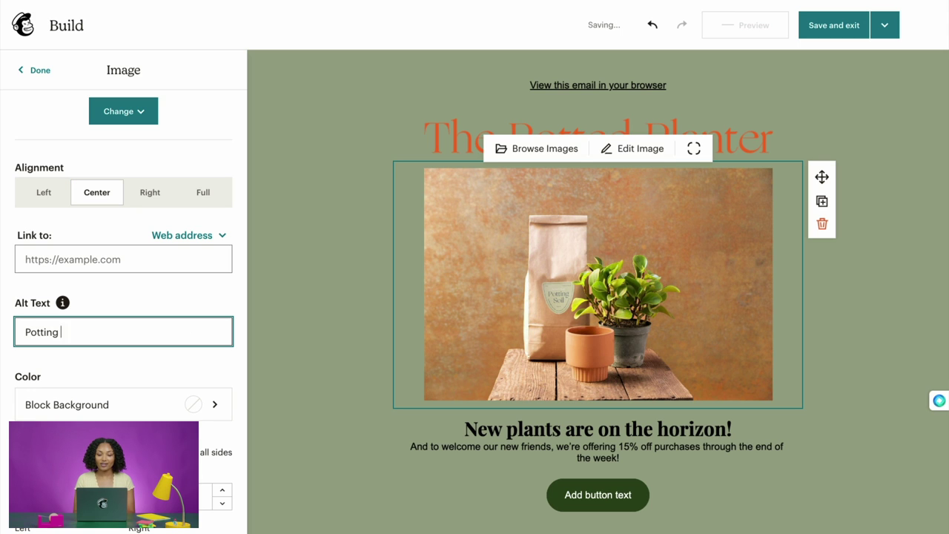
text(soil and plants)
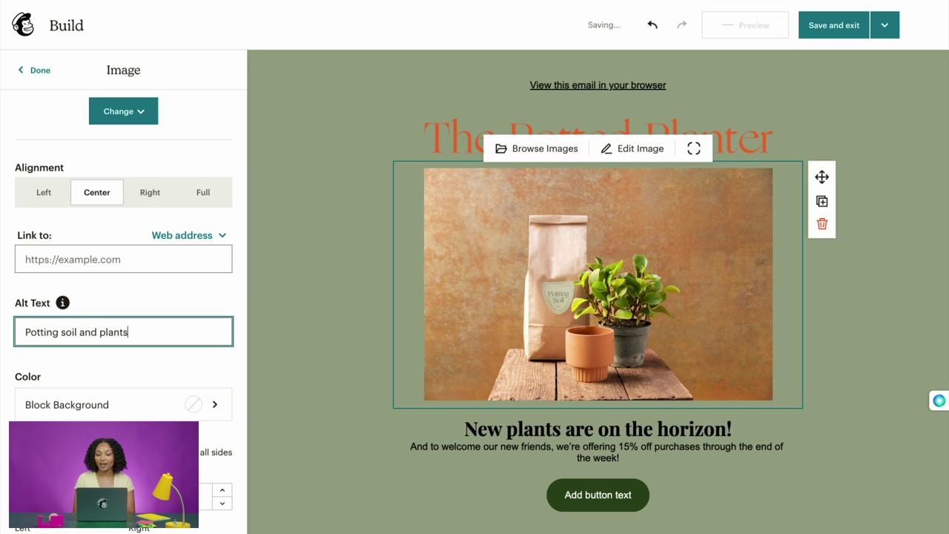
click(30, 70)
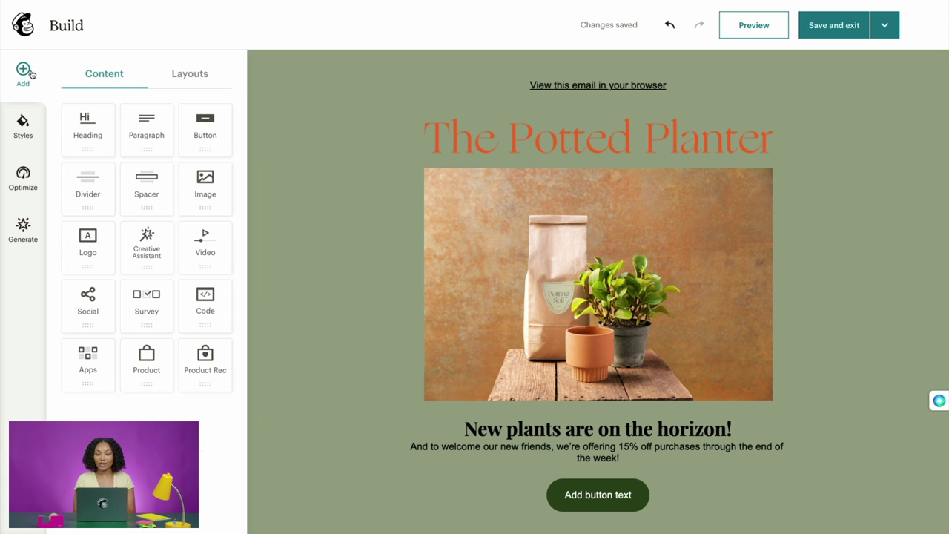
scroll(567, 305, down, 3)
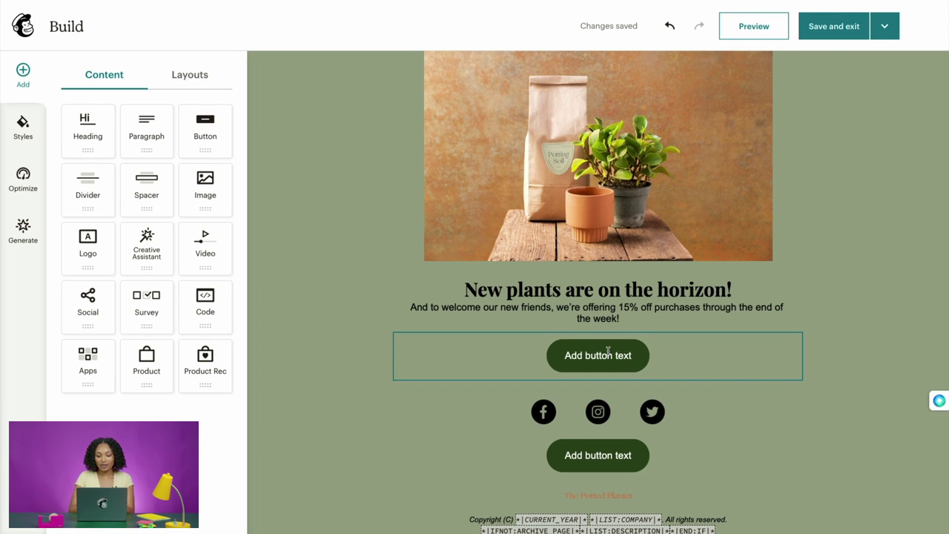
click(608, 351)
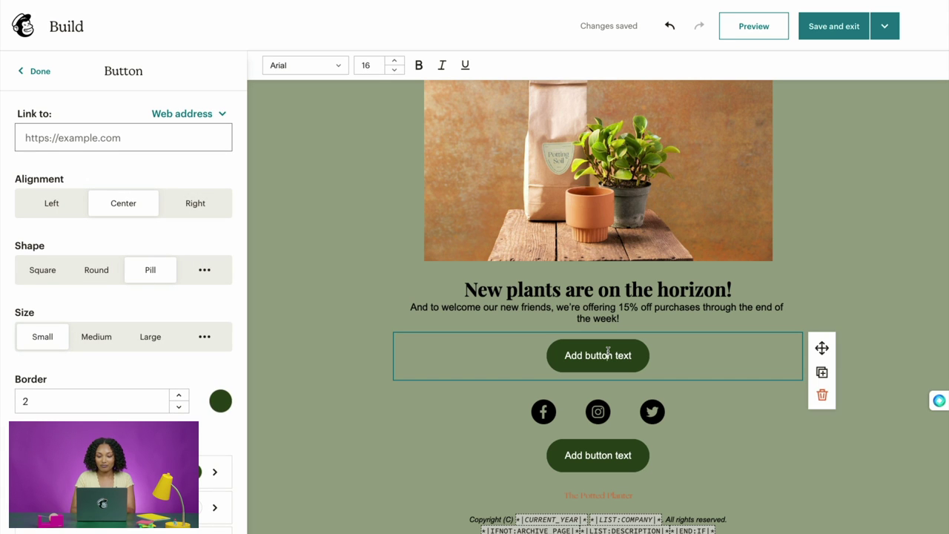
triple_click(608, 355)
text(Buy )
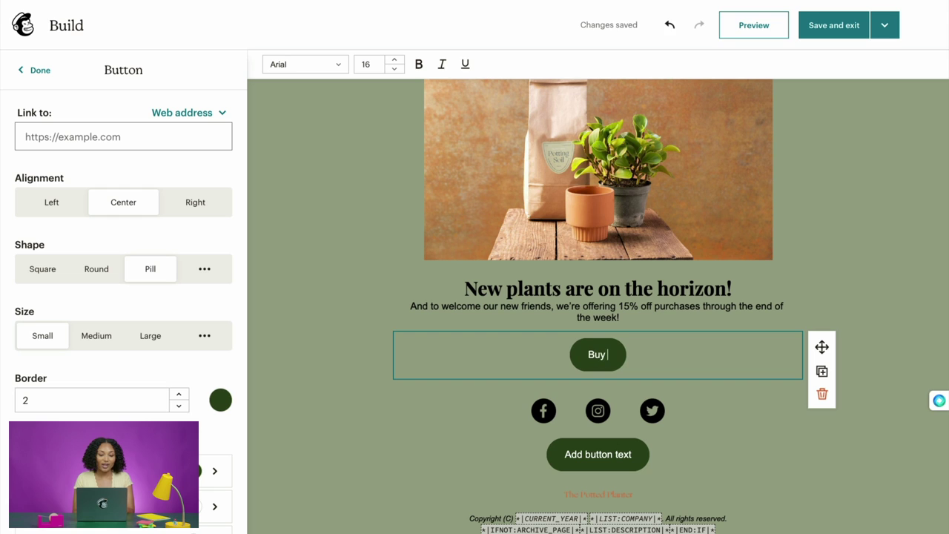
text(now!)
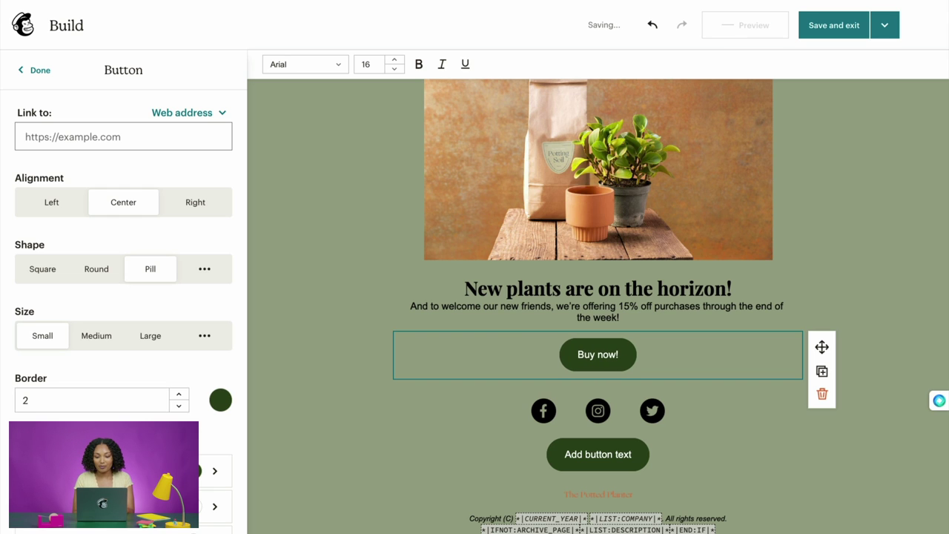
click(86, 138)
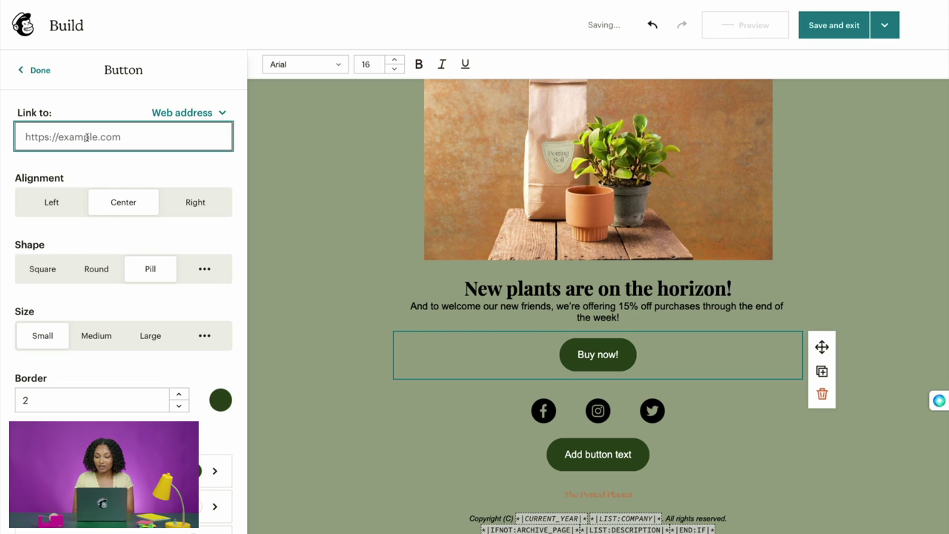
text(www.pottedplanterla.mailchimpsites.com)
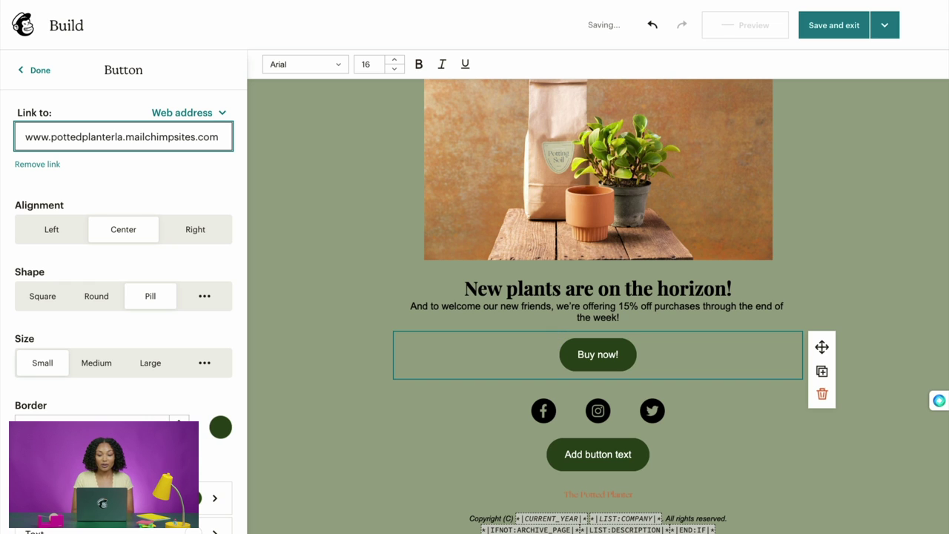
click(37, 70)
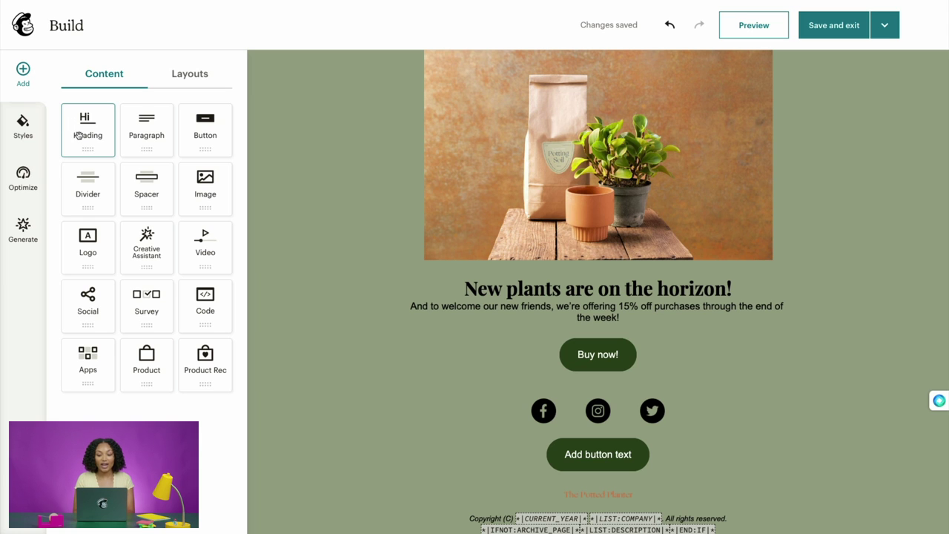
Insert a Divider block above the Buy now! button and a Spacer block above the photo.
drag(106, 186, 546, 335)
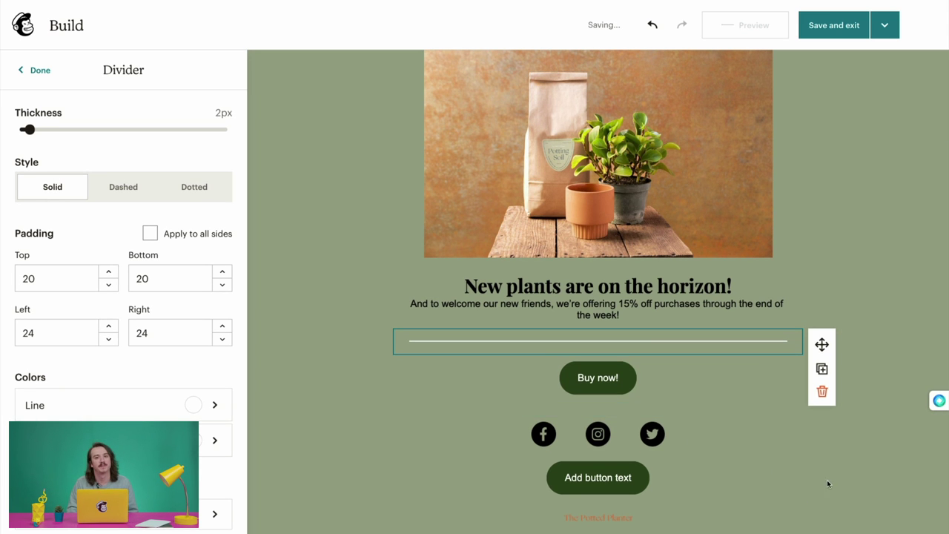
click(852, 461)
scroll(851, 460, up, 3)
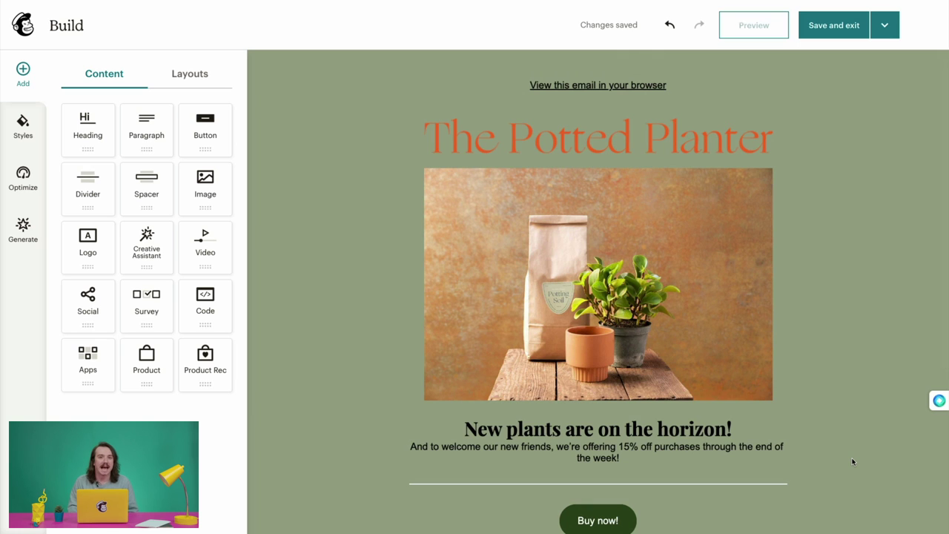
drag(155, 178, 480, 155)
click(865, 264)
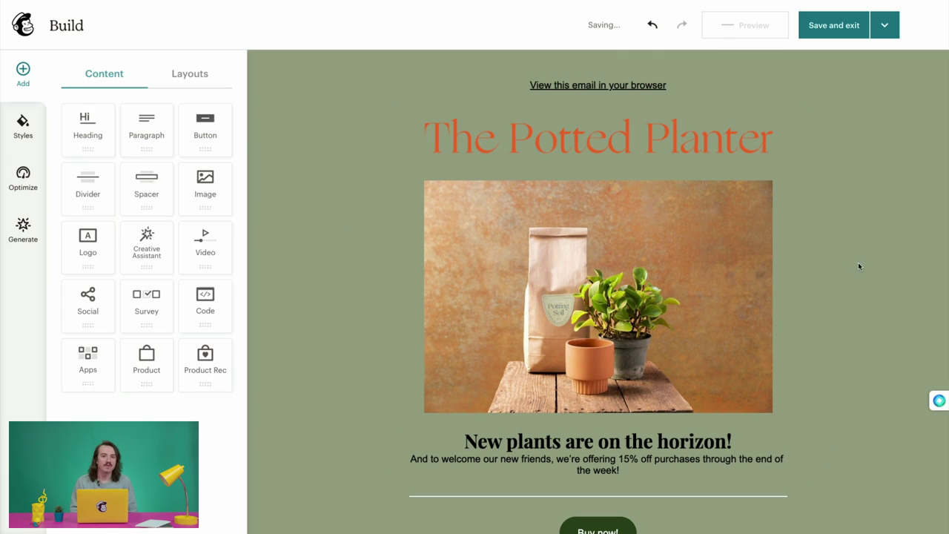
click(606, 441)
click(858, 204)
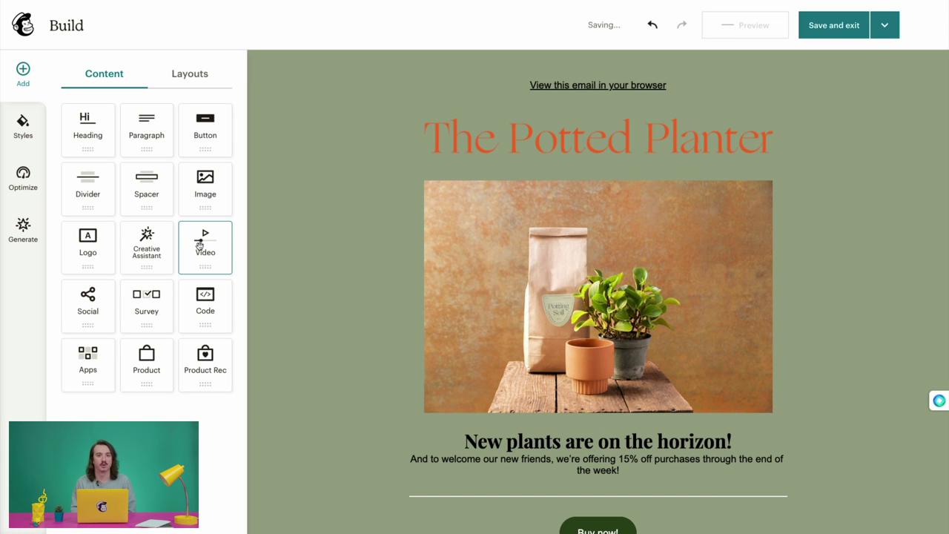
drag(86, 304, 500, 174)
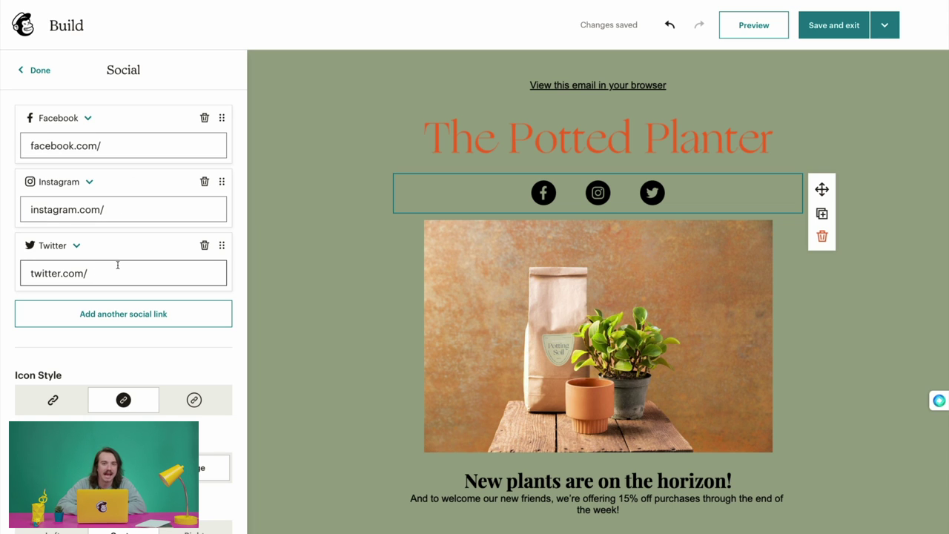
click(205, 245)
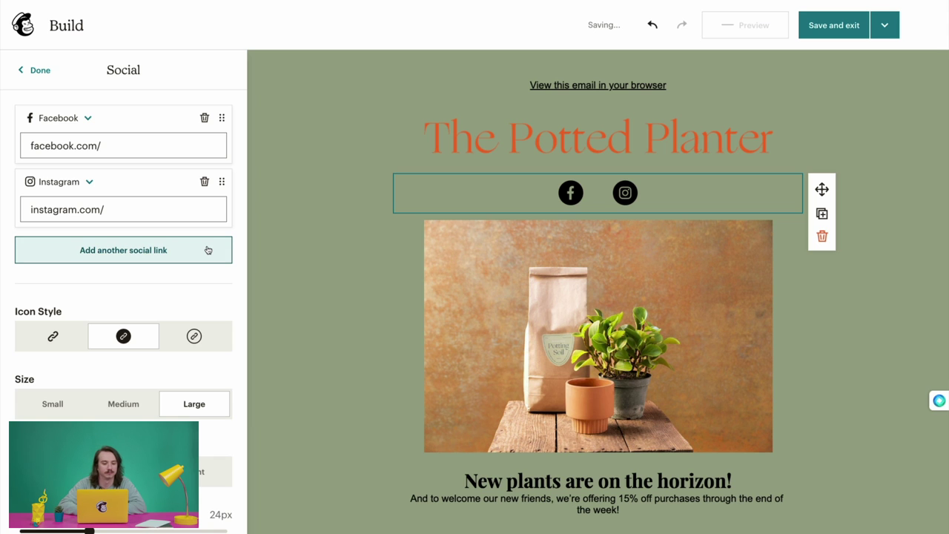
scroll(195, 273, down, 2)
scroll(195, 273, down, 1)
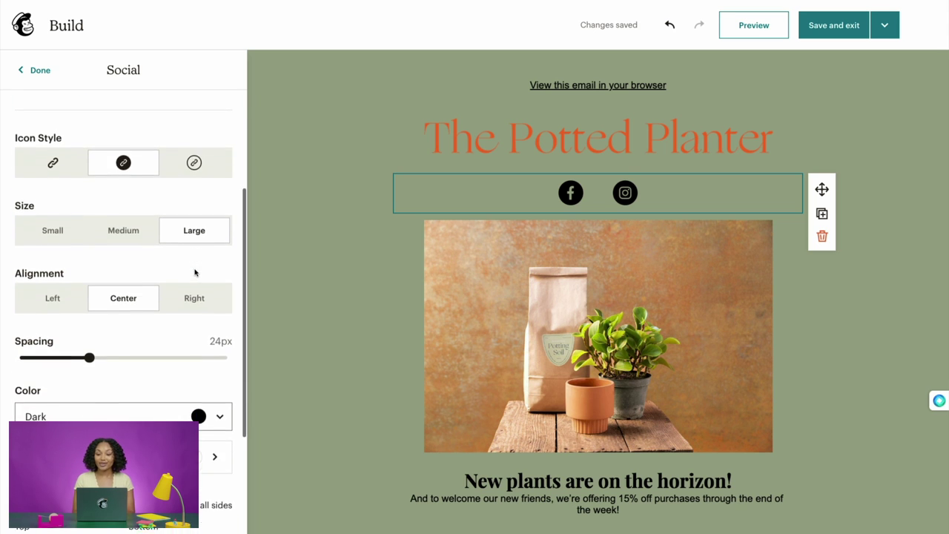
click(821, 236)
scroll(833, 257, down, 2)
scroll(833, 257, down, 2)
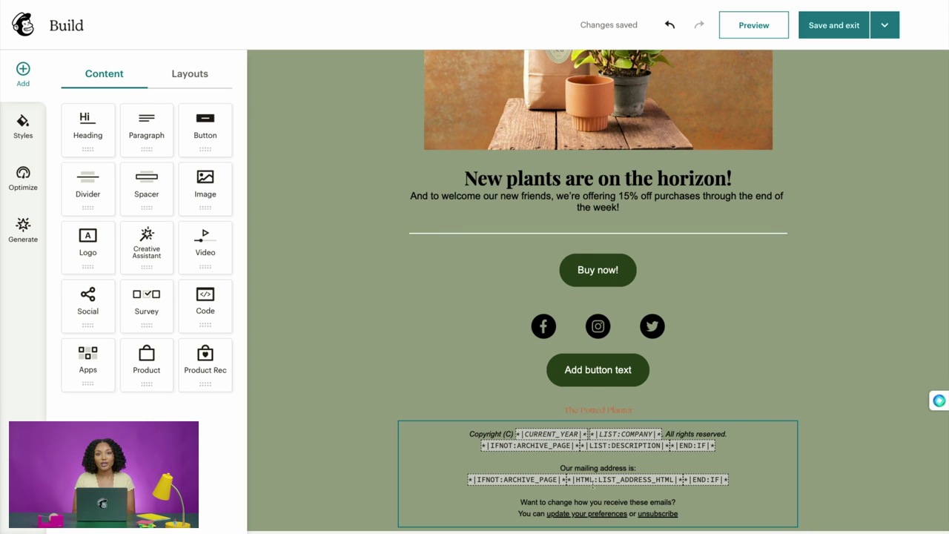
Open the footer text block, showing padding 12 top/bottom and 16 left/right.
click(452, 473)
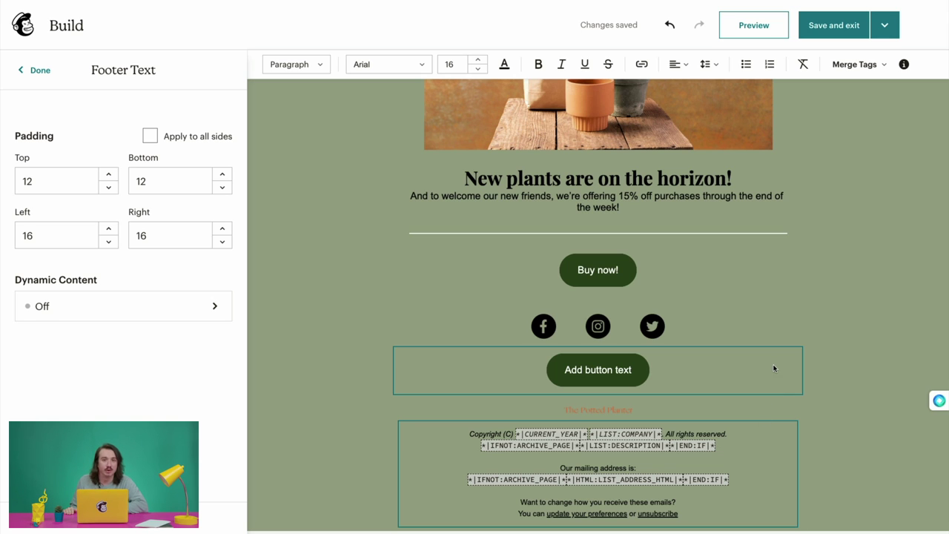
Drag the empty 'Add button text' block around the email, ending under the paragraph.
click(773, 368)
drag(819, 363, 779, 314)
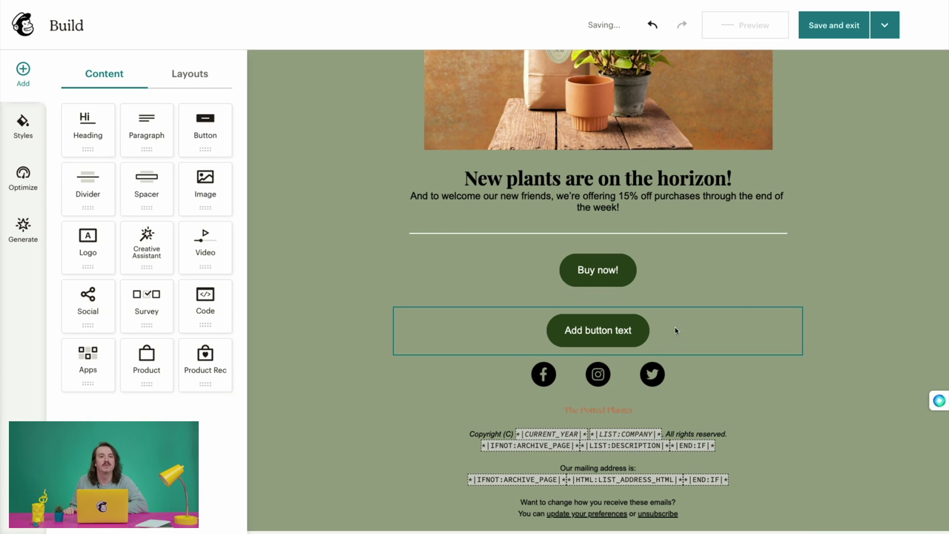
click(651, 330)
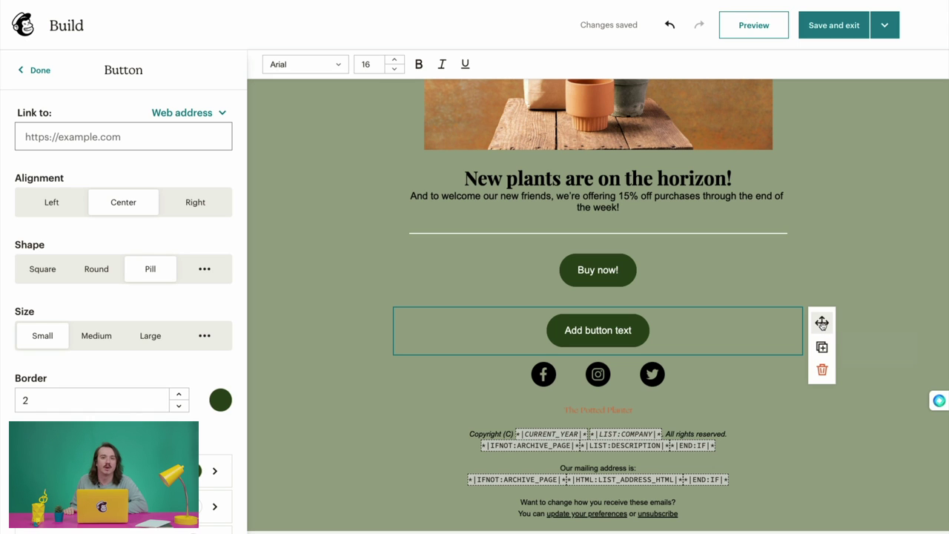
drag(820, 322, 788, 328)
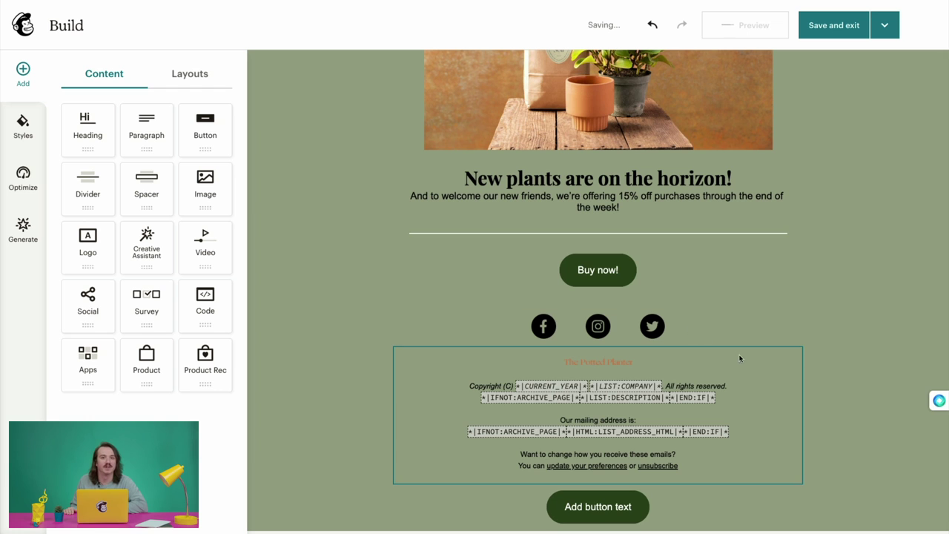
click(731, 463)
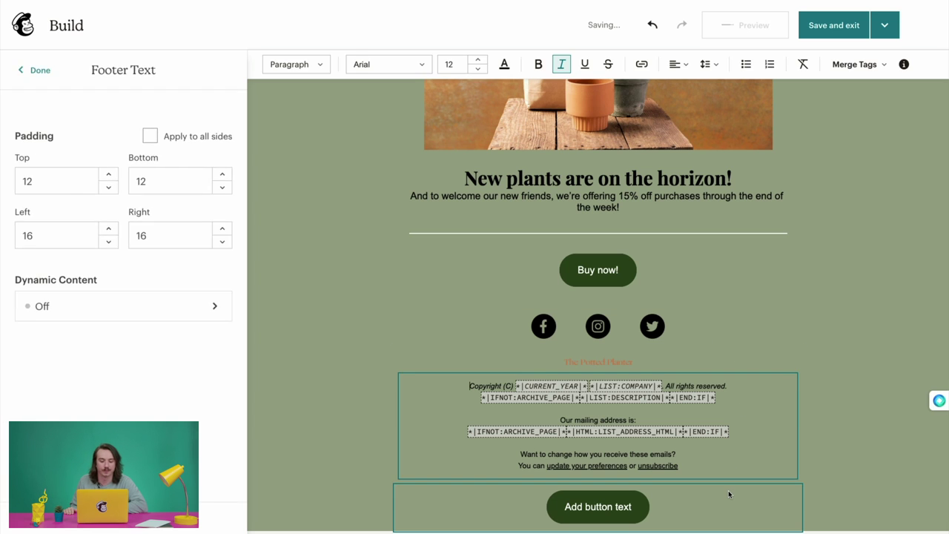
click(728, 494)
drag(821, 495, 739, 227)
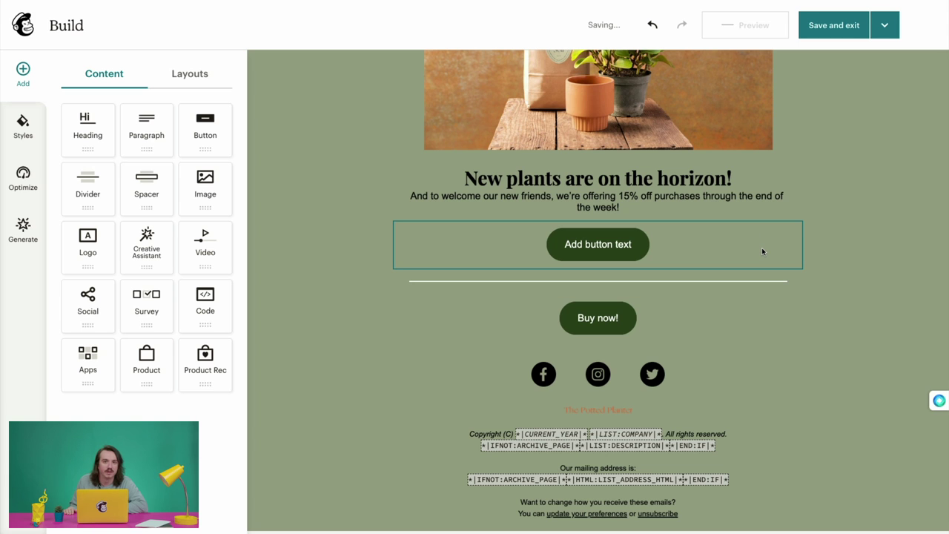
Duplicate the empty button, then delete both the copy and the original.
click(762, 251)
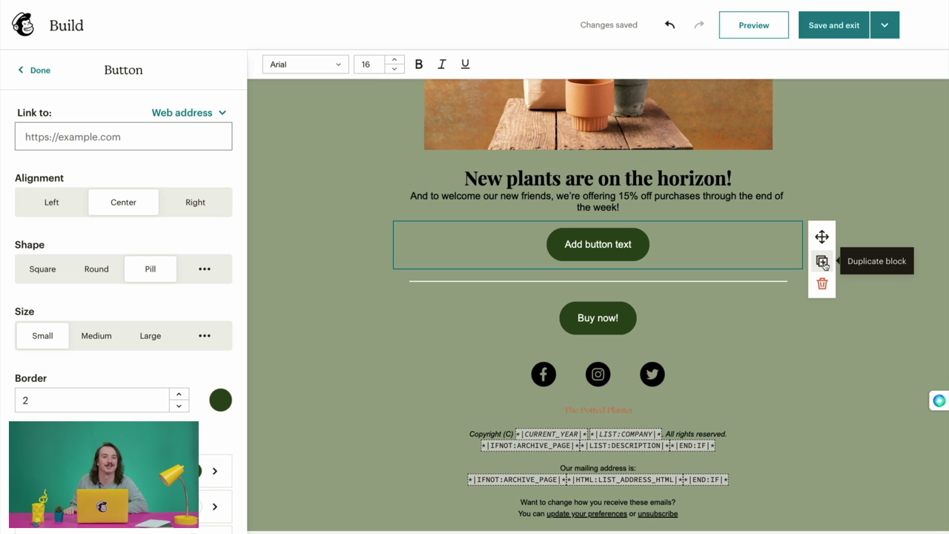
click(822, 261)
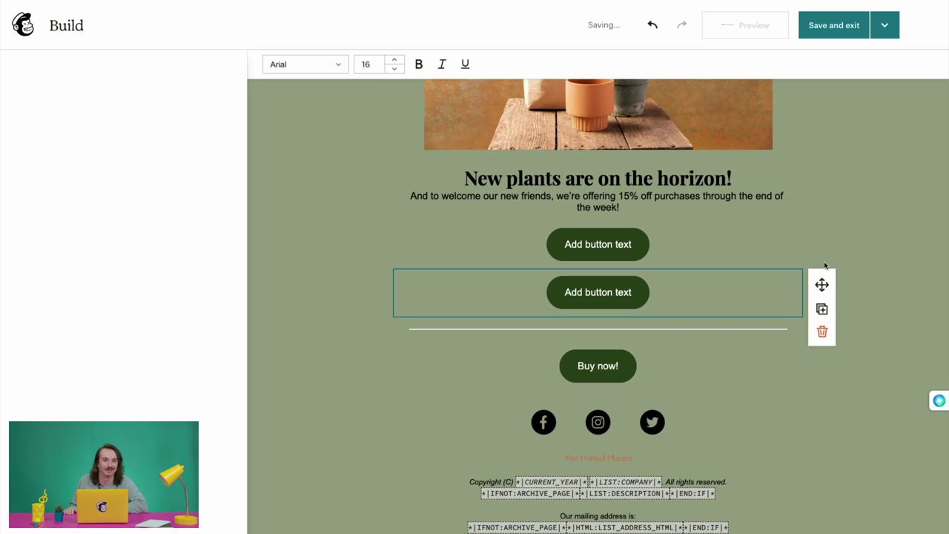
click(821, 334)
click(754, 249)
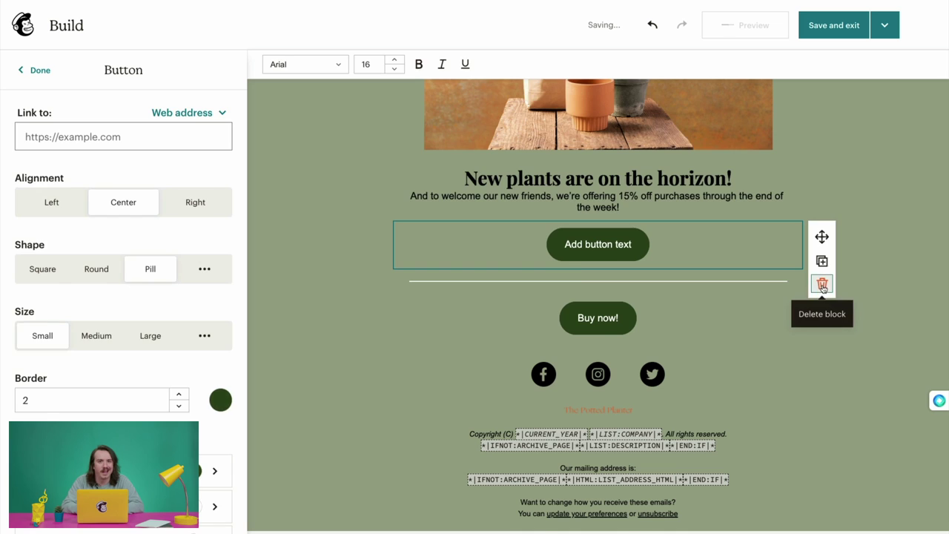
click(822, 282)
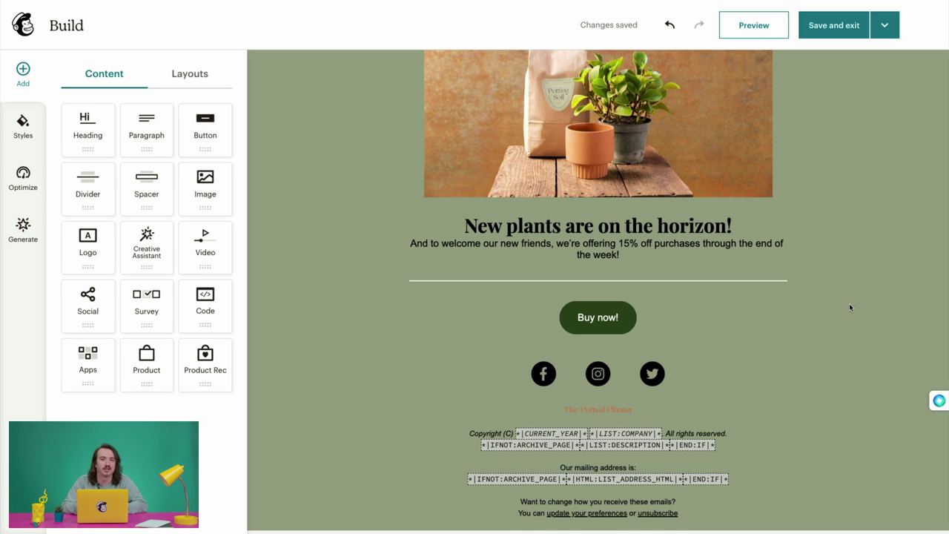
Cycle undo and redo on the deletion, leaving the empty button removed.
click(668, 26)
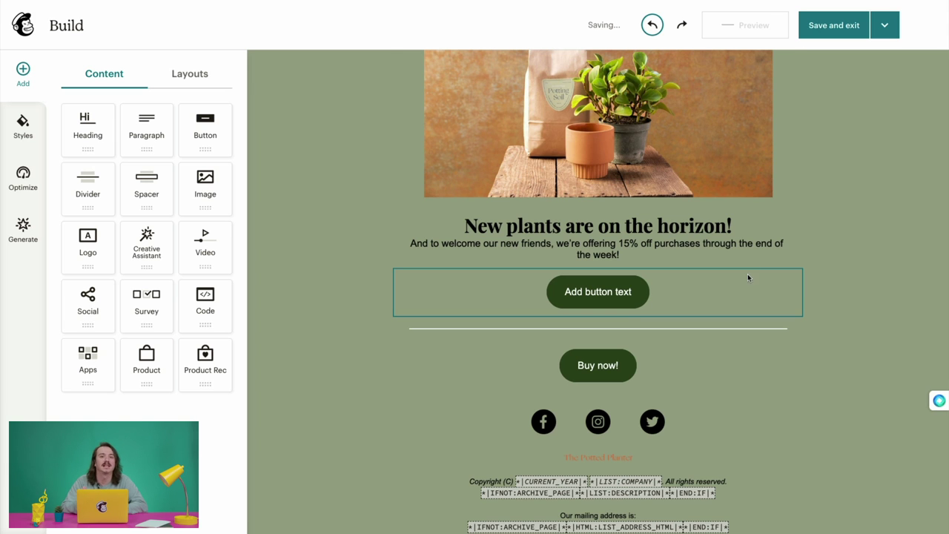
click(748, 296)
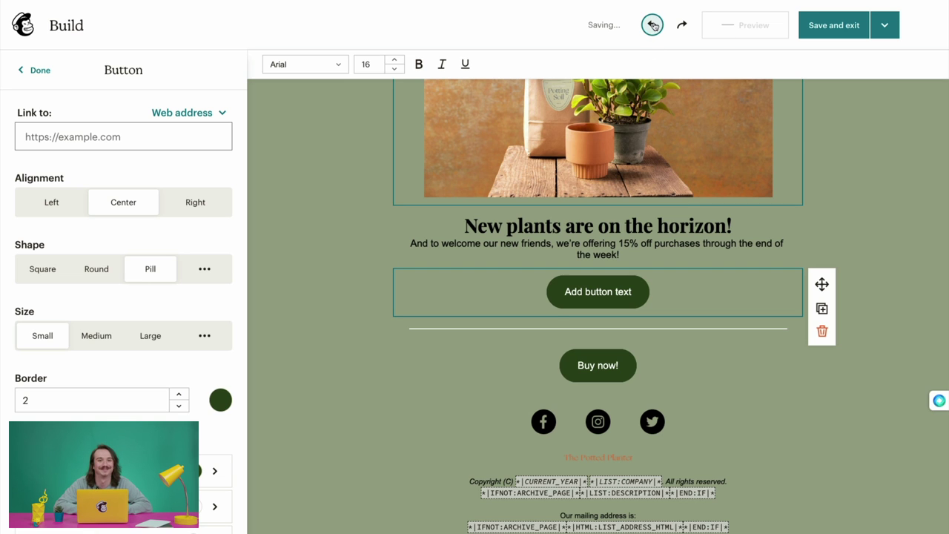
click(822, 331)
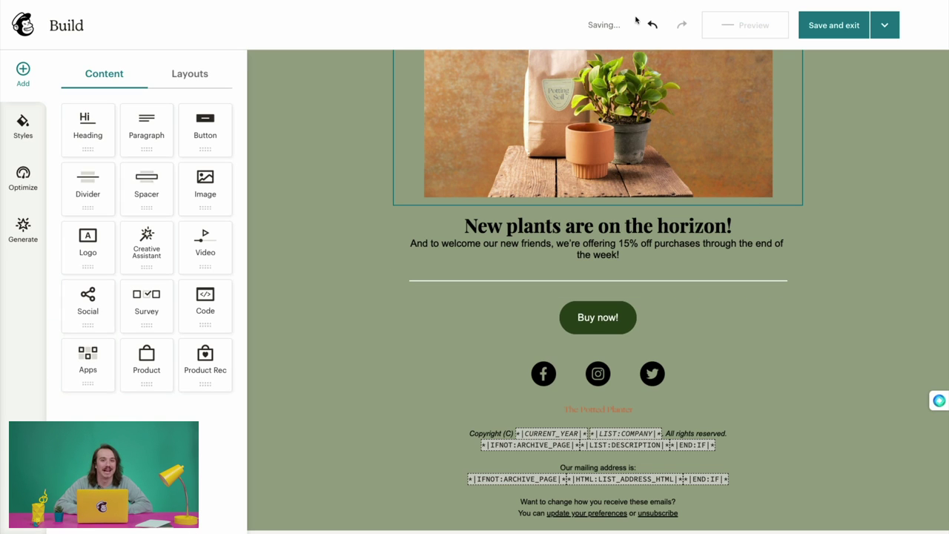
click(652, 26)
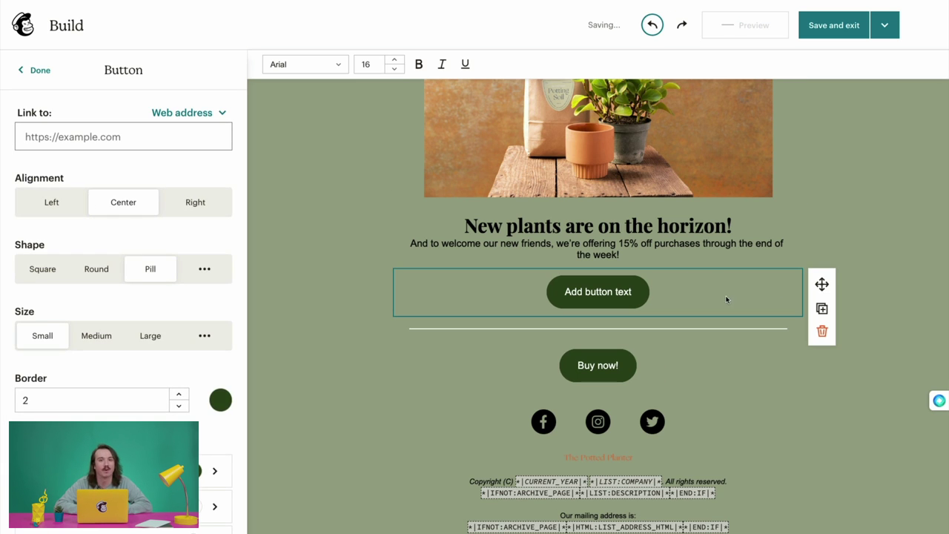
click(822, 331)
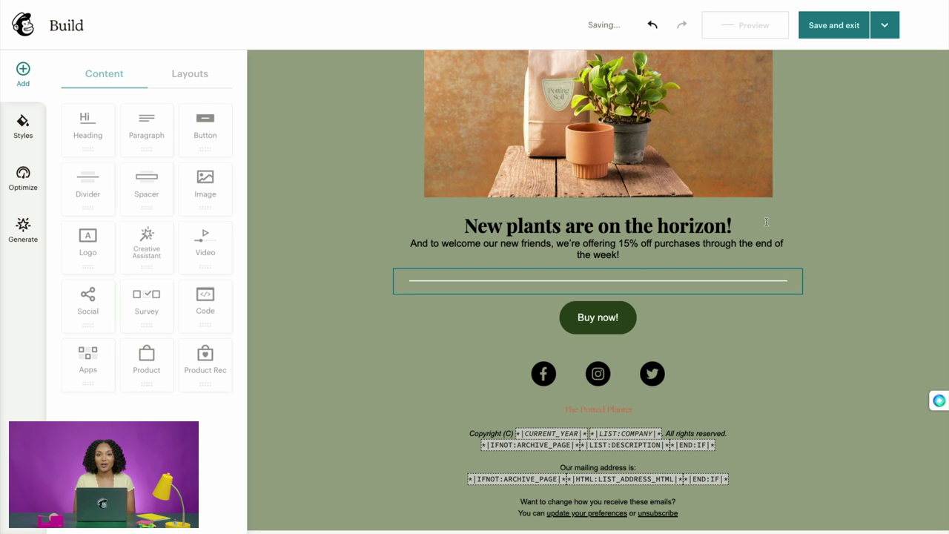
click(671, 28)
click(682, 25)
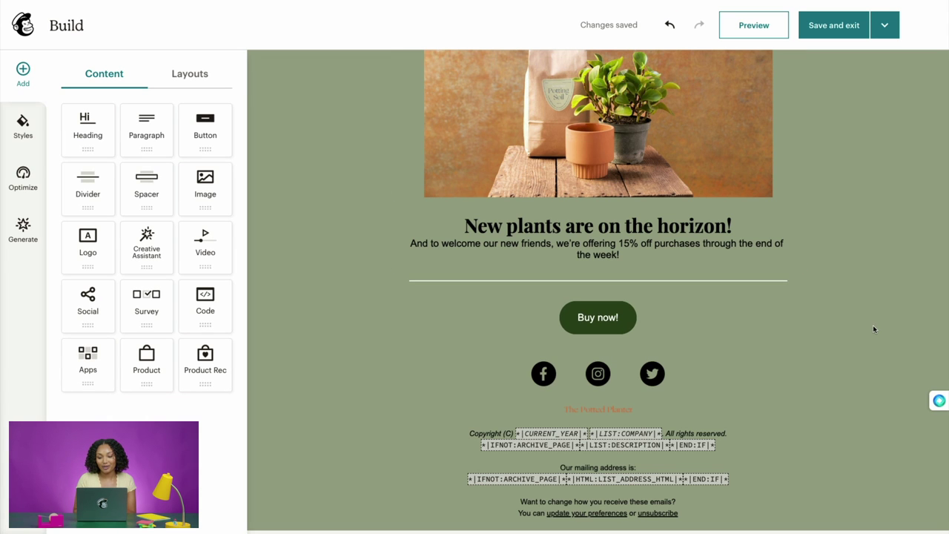
scroll(840, 302, up, 3)
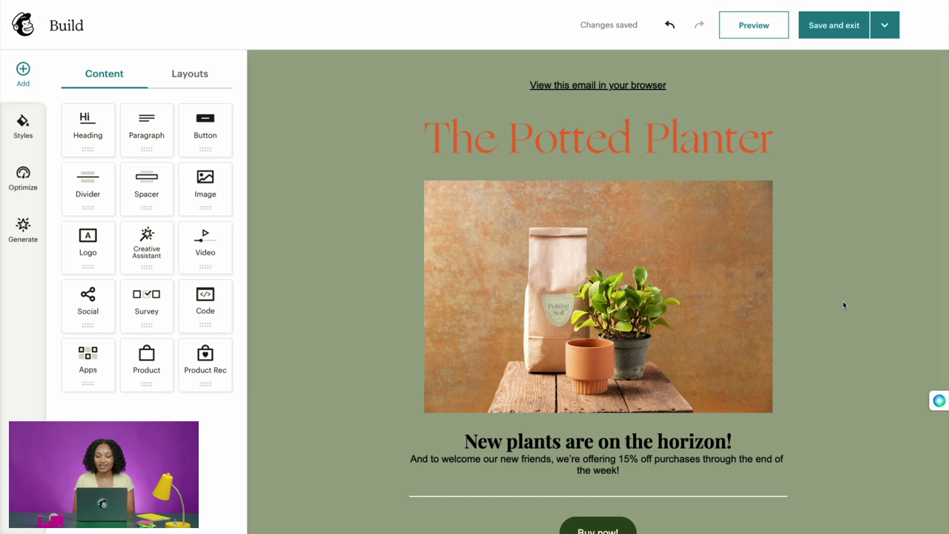
click(768, 30)
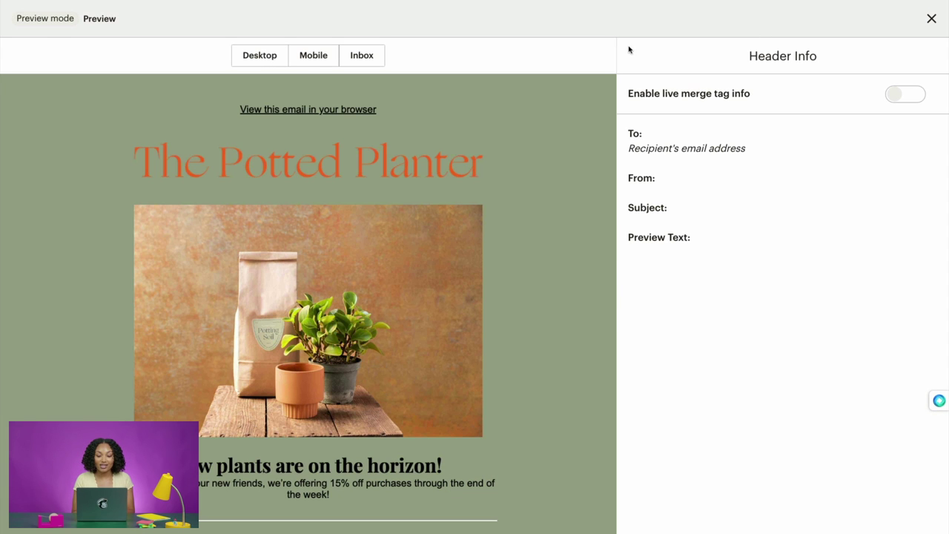
click(265, 62)
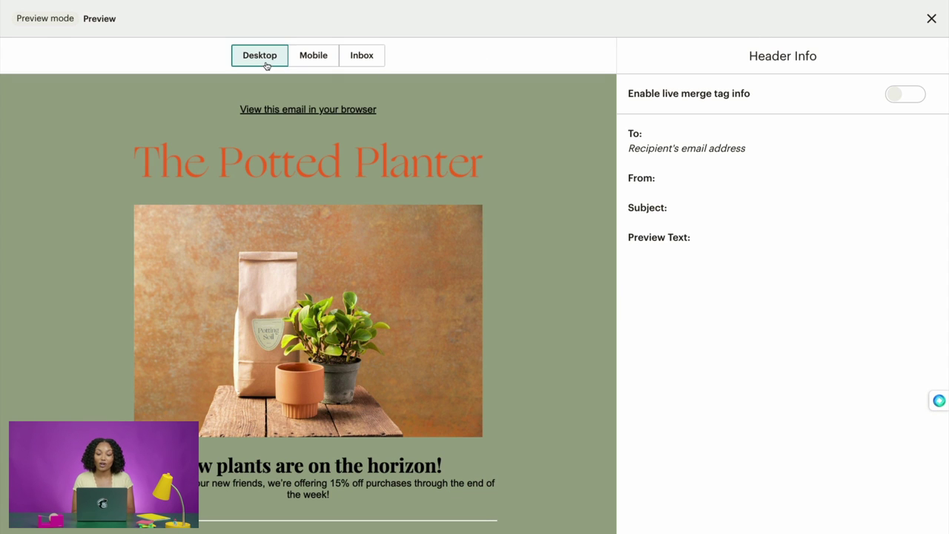
click(310, 61)
scroll(351, 171, down, 10)
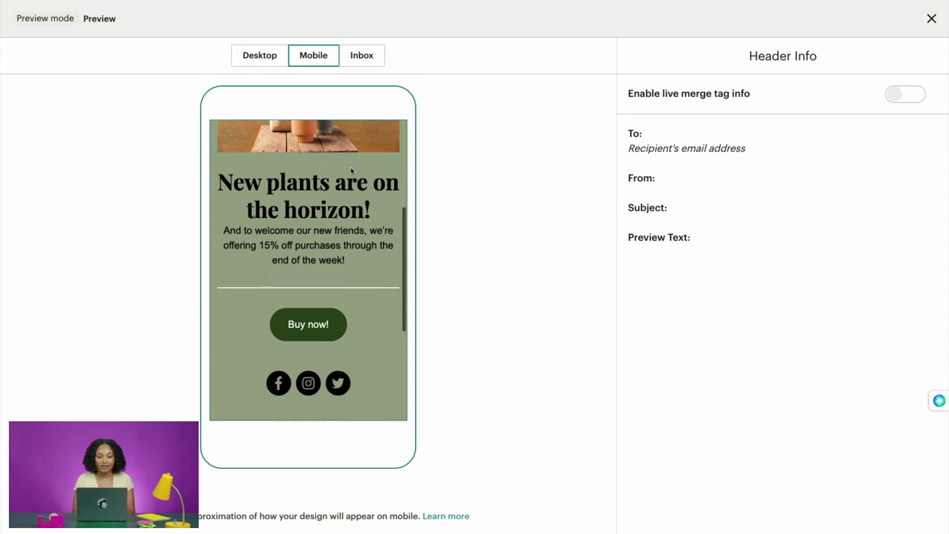
scroll(351, 171, up, 10)
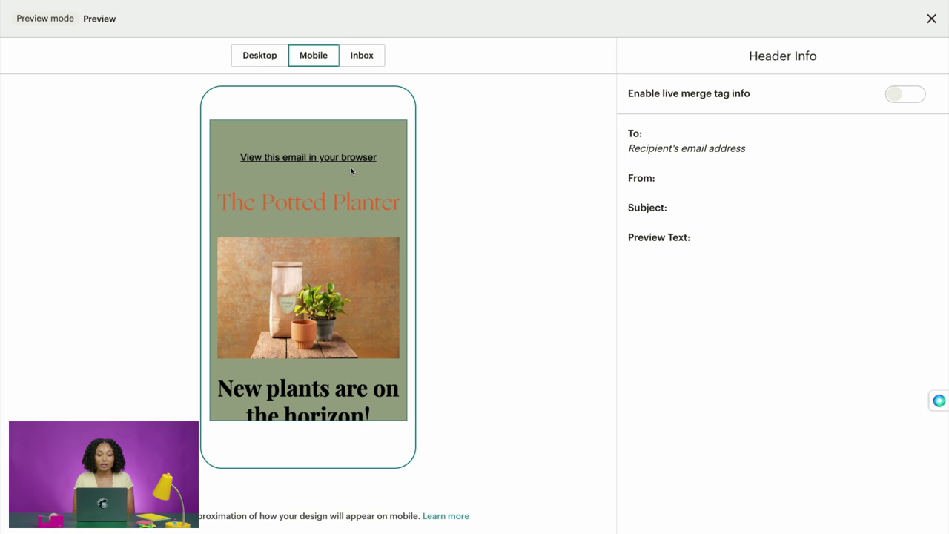
click(893, 98)
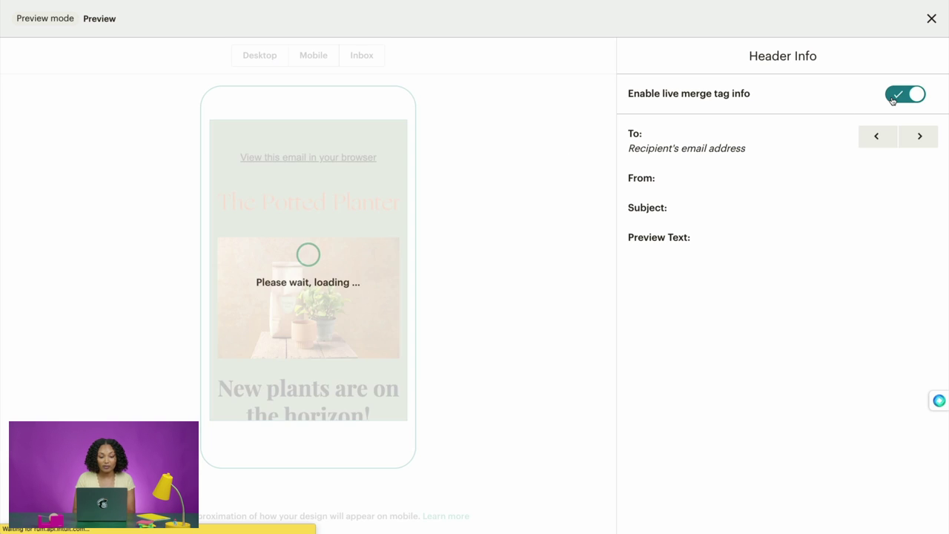
scroll(368, 193, down, 3)
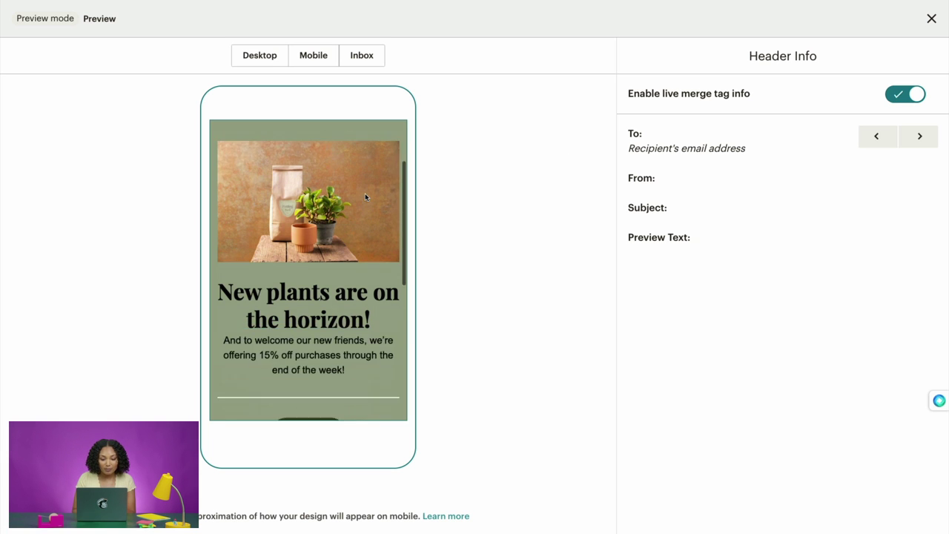
scroll(364, 192, down, 2)
scroll(364, 193, up, 5)
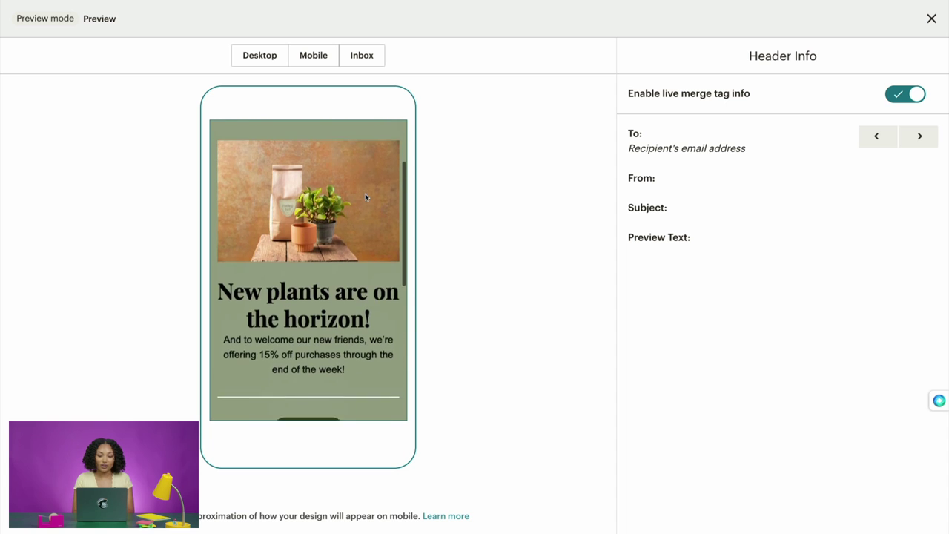
scroll(364, 196, up, 1)
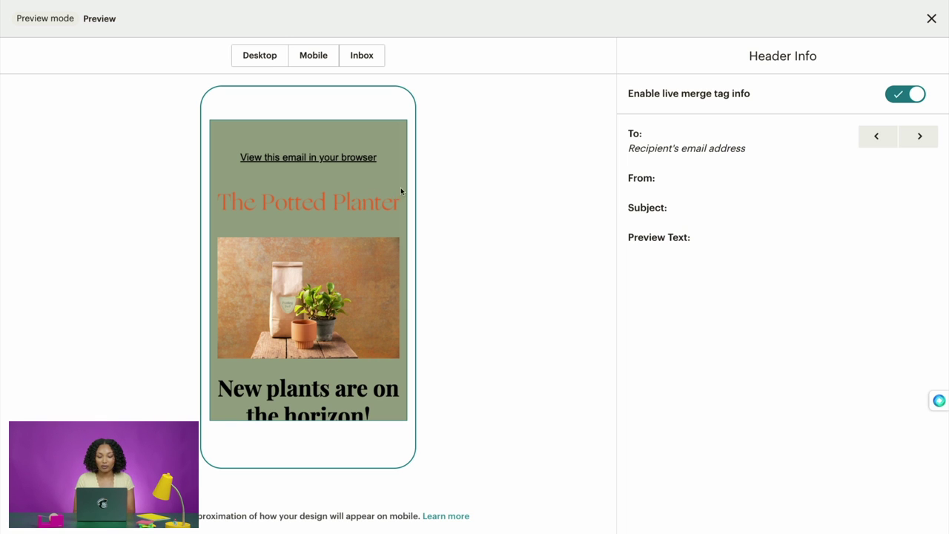
click(930, 20)
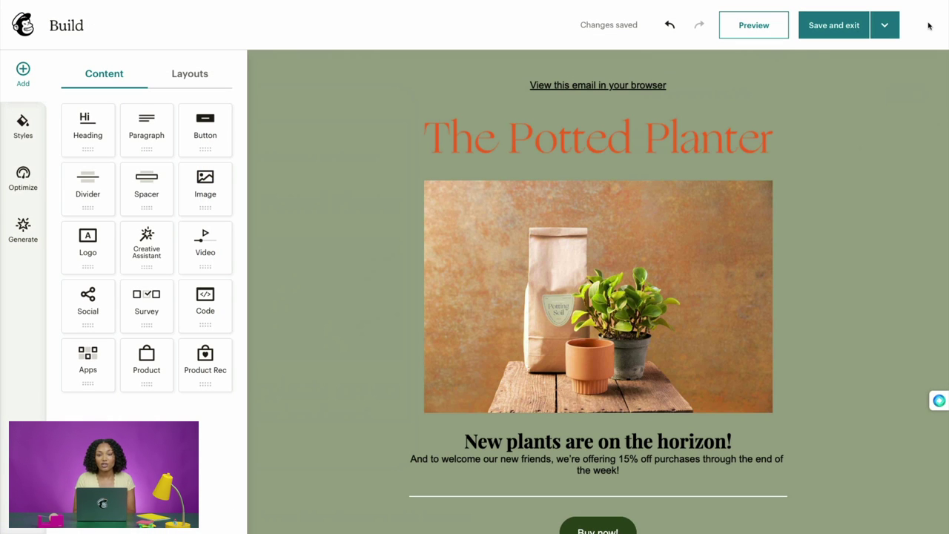
Save the email design and exit to the draft campaign's checklist.
click(884, 26)
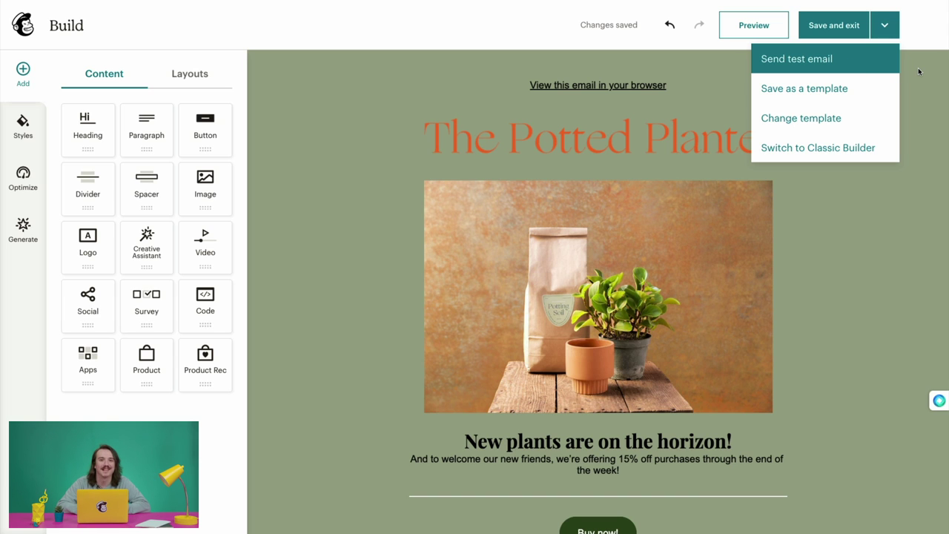
click(885, 25)
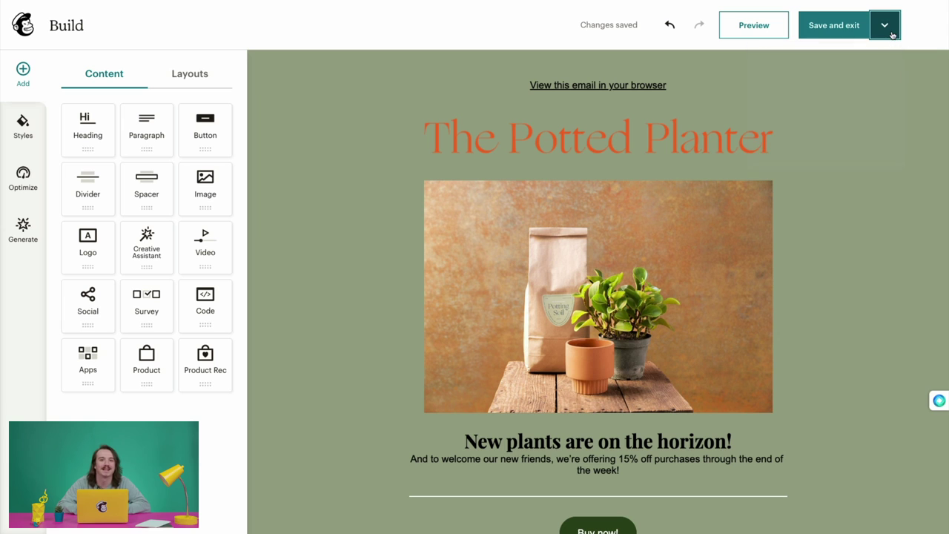
click(853, 32)
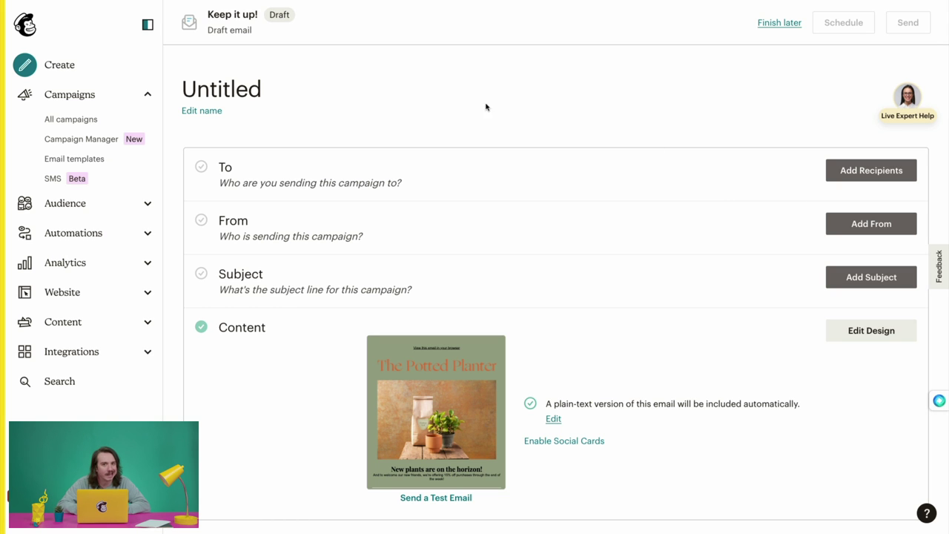
Rename the Untitled campaign to 'Inventory Announcement!'.
click(215, 111)
click(269, 91)
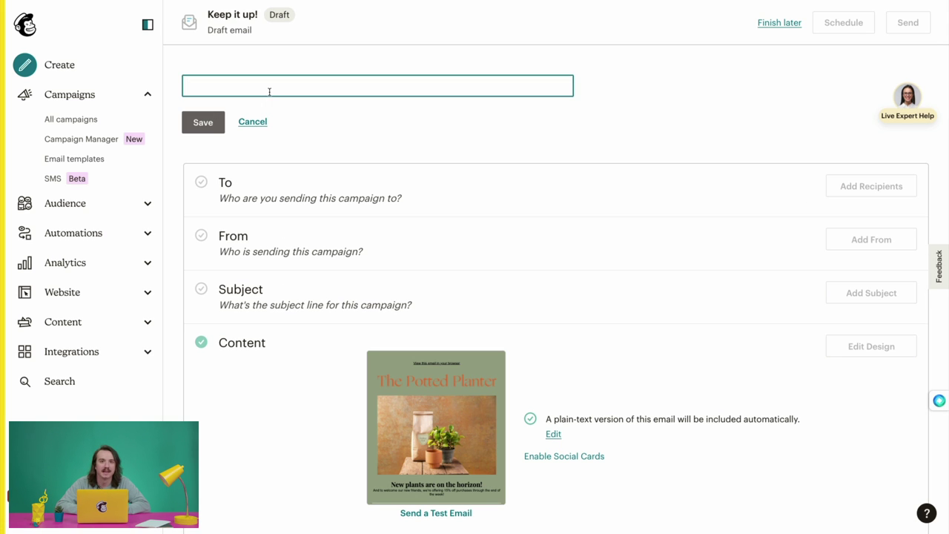
text(In)
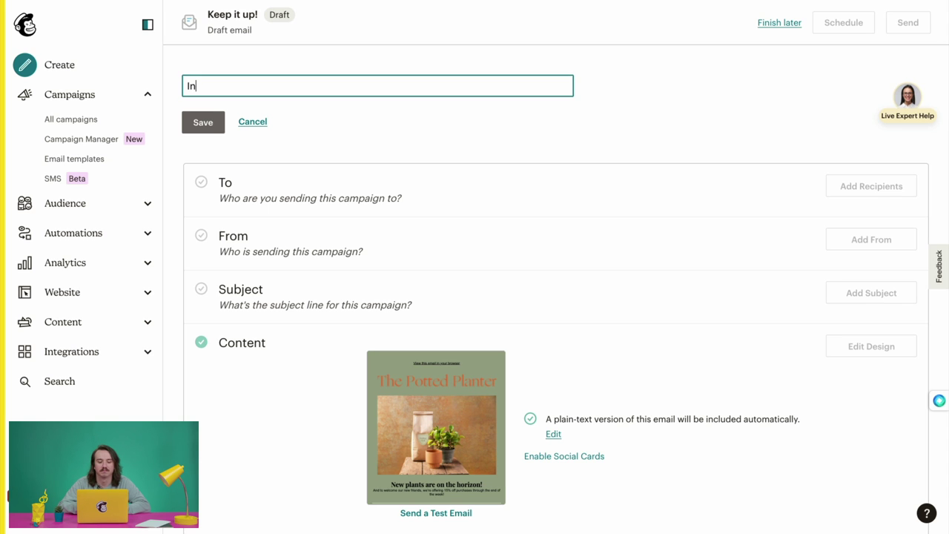
text(ventory a)
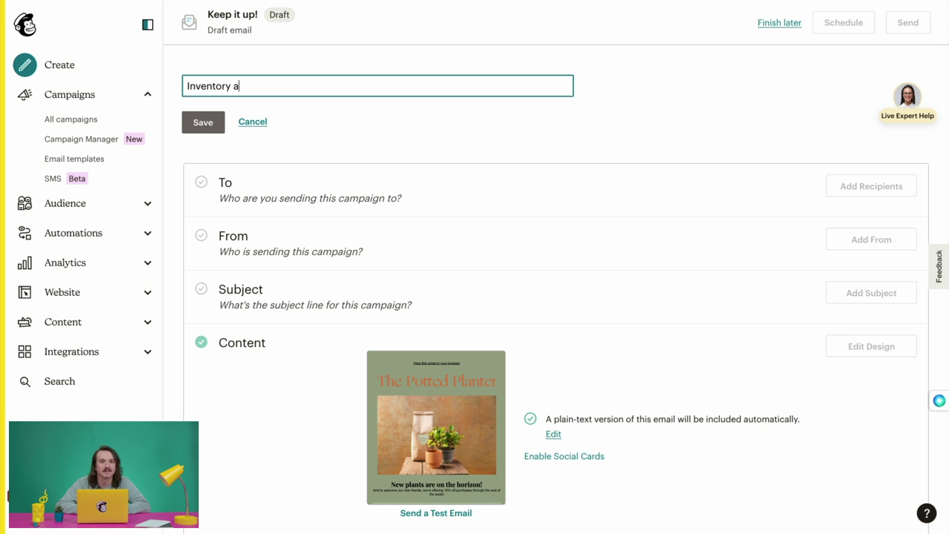
key(BackSpace)
text(Ann)
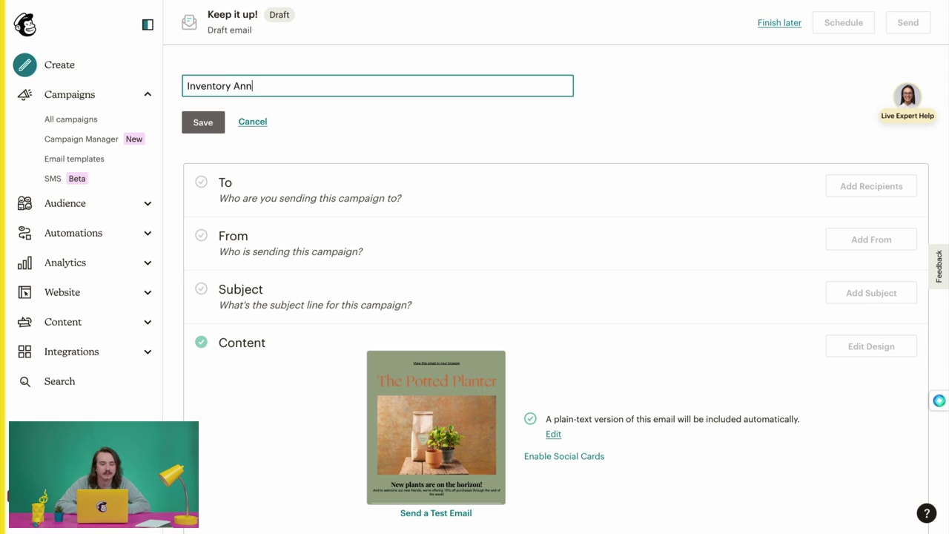
text(ouncement!)
click(213, 125)
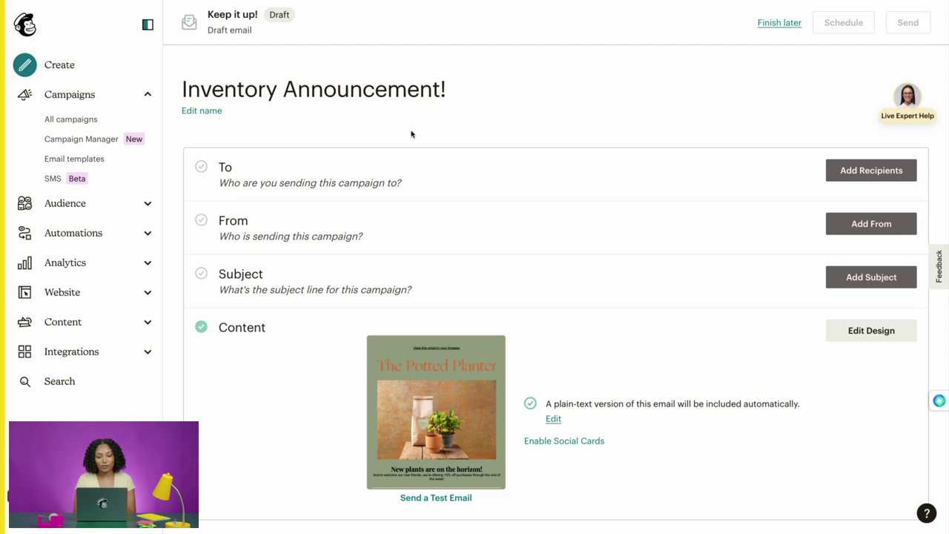
Choose The Potted Planter audience (3,515 subscribers) as the campaign's recipients.
click(871, 180)
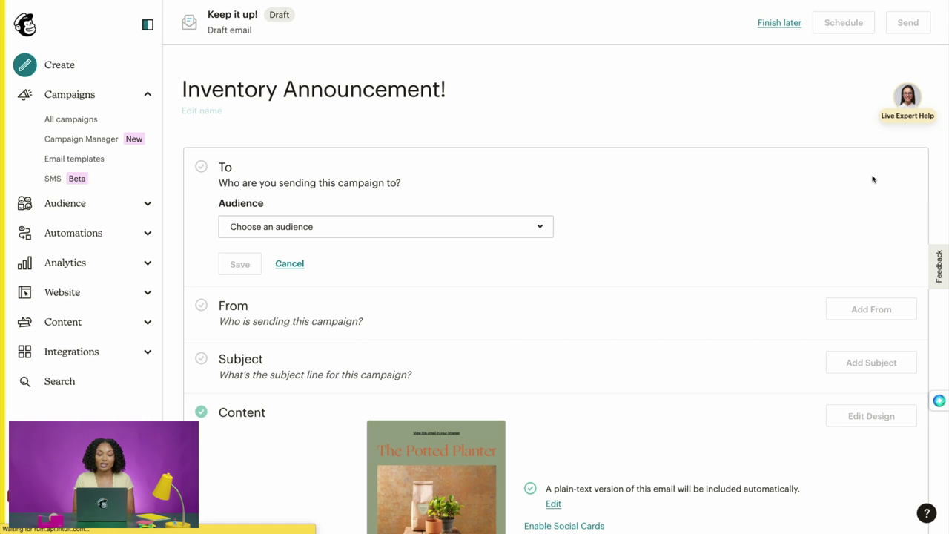
click(541, 228)
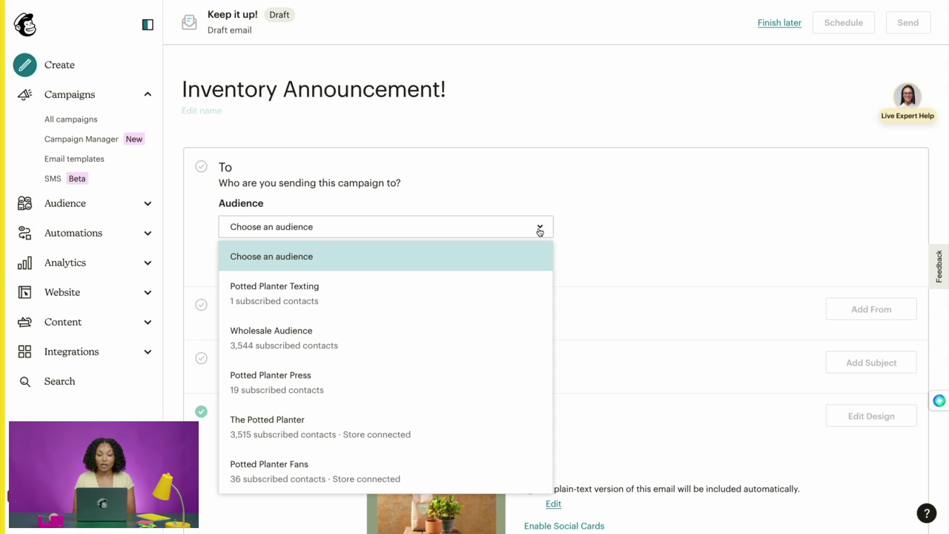
click(488, 409)
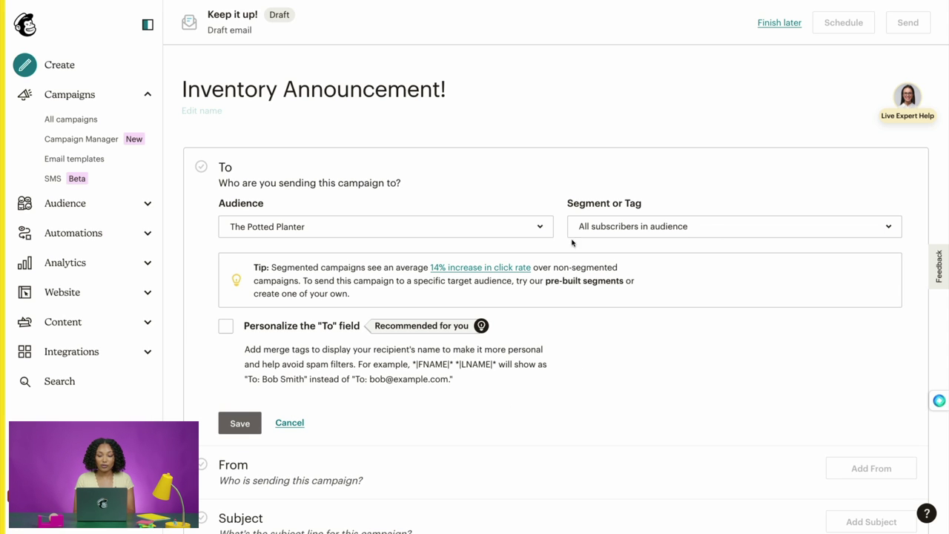
Personalize the To field with the *|FNAME|* merge tag and save the recipients.
click(225, 326)
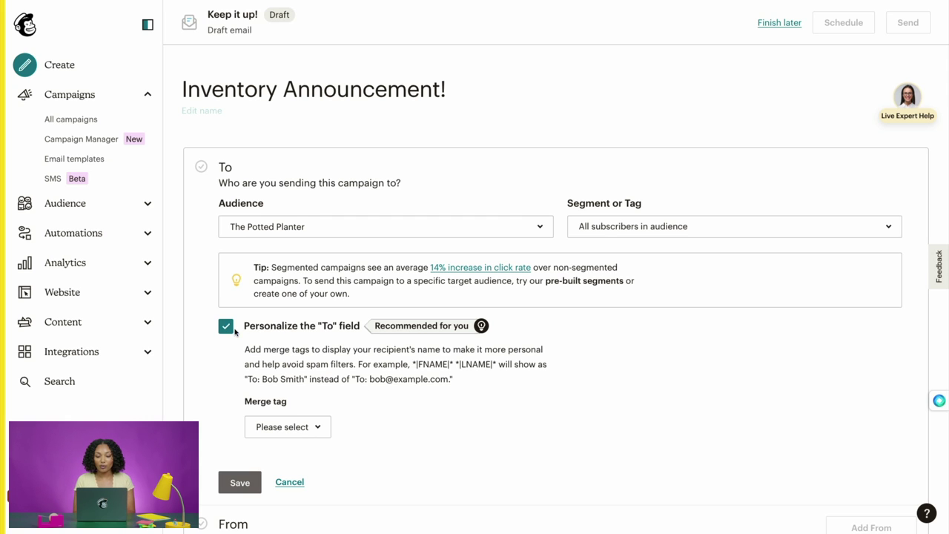
click(317, 429)
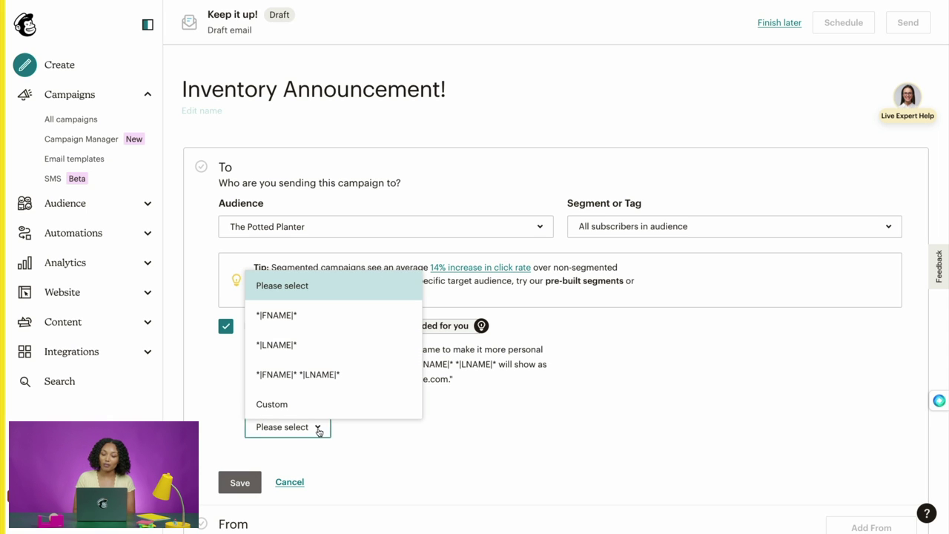
click(332, 328)
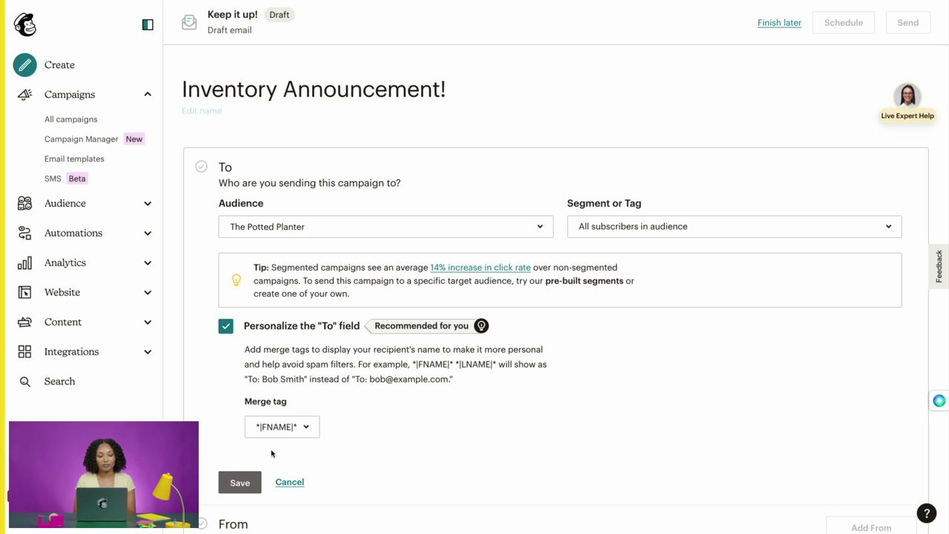
click(242, 480)
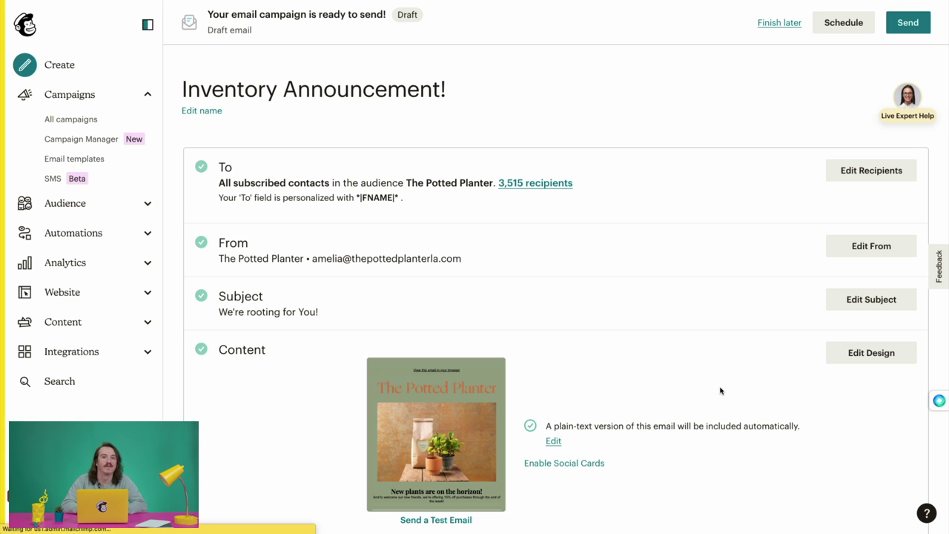
Keep the sender name The Potted Planter unchanged, then bring up the subject line editor.
click(882, 253)
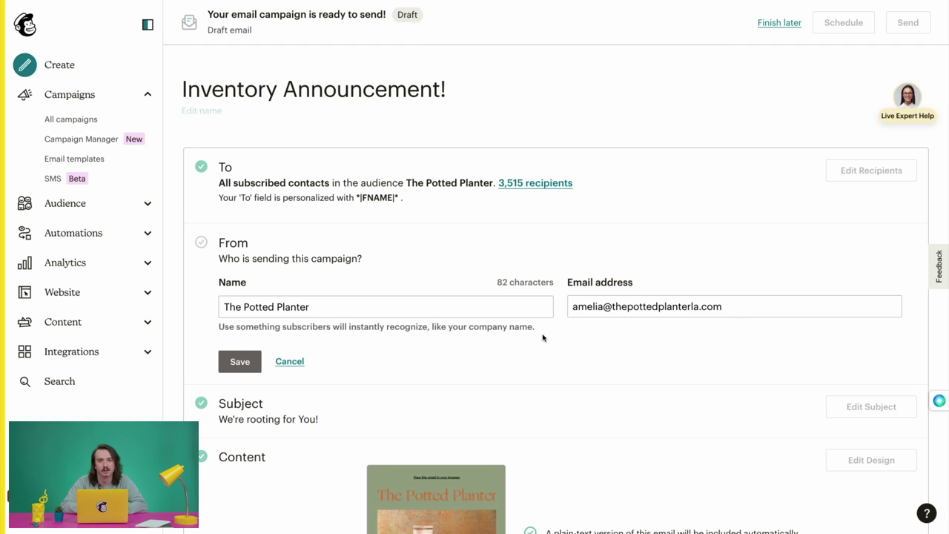
click(252, 363)
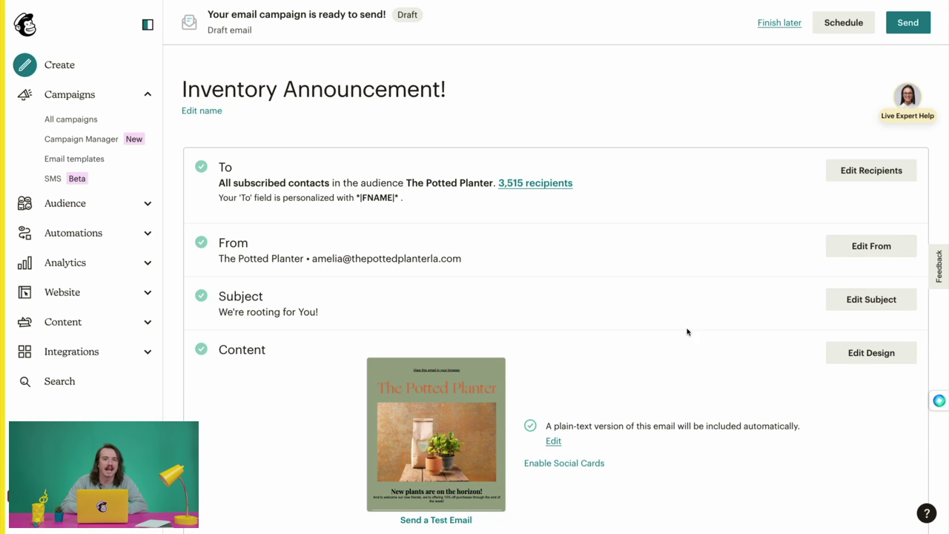
click(871, 299)
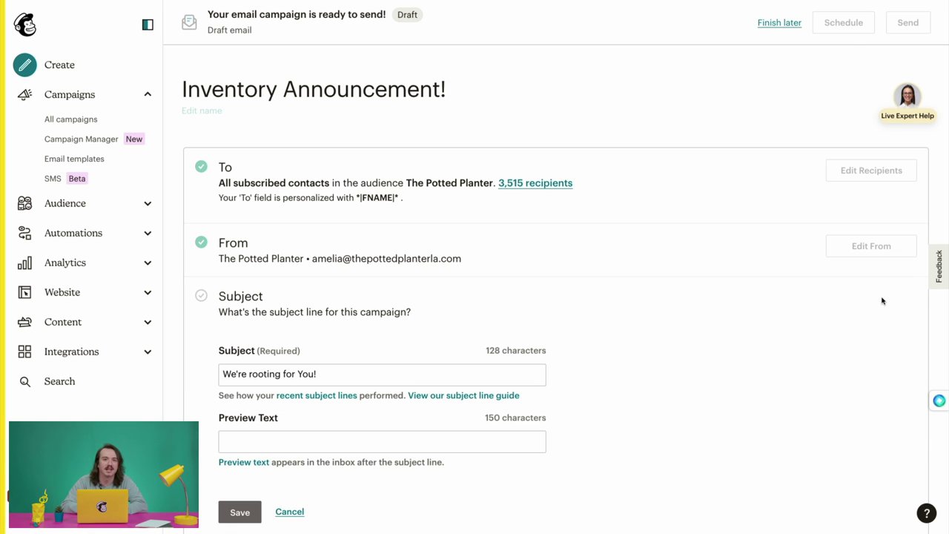
Change the subject to 'We're having a plant sale!' followed by 🌿 and 🌷, and save.
click(507, 374)
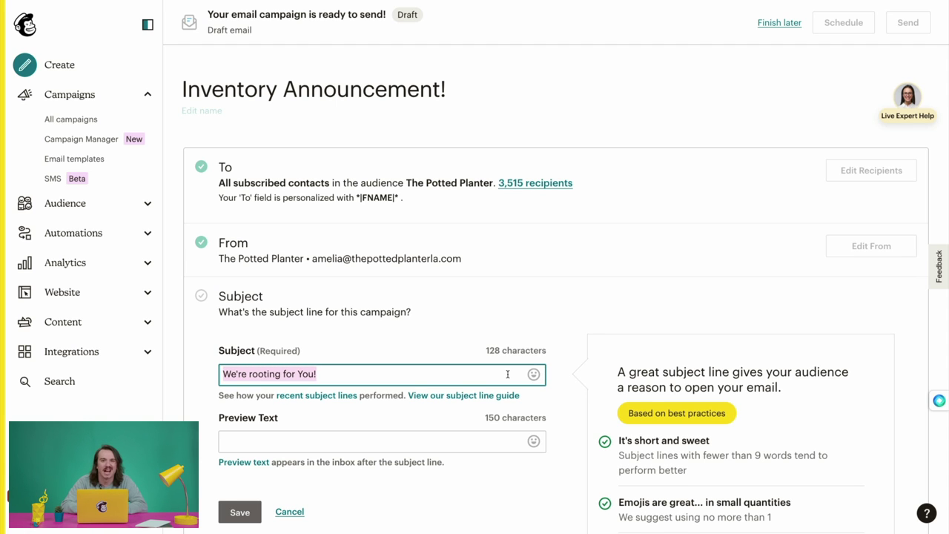
text(We)
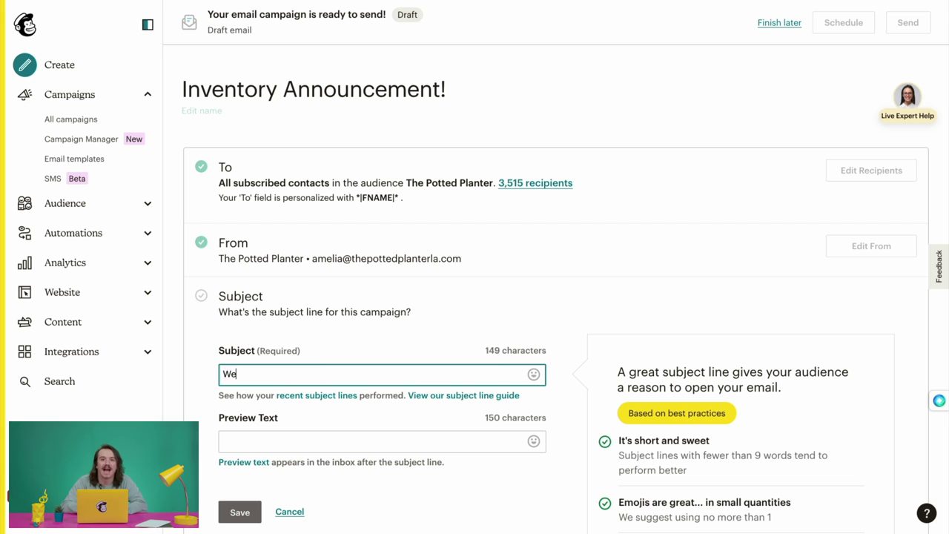
text('re having a p)
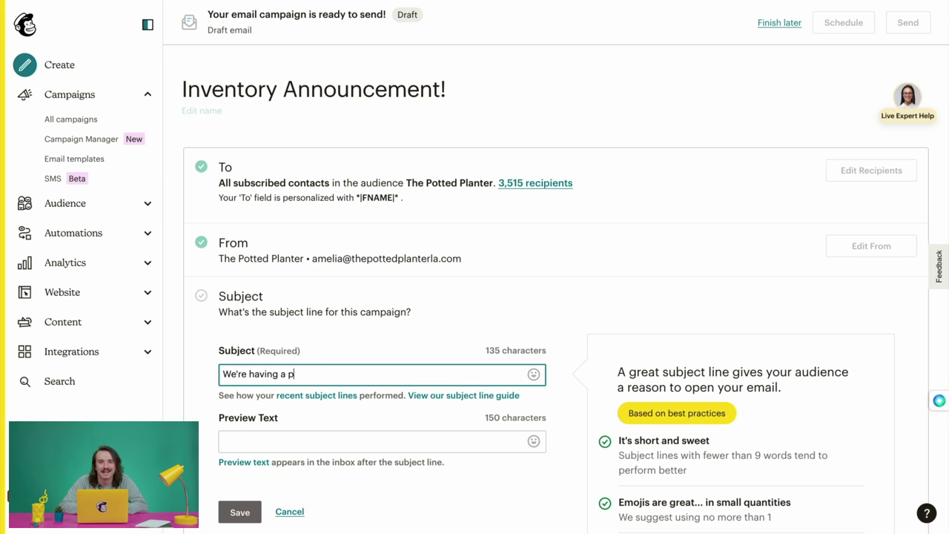
text(lant sale!)
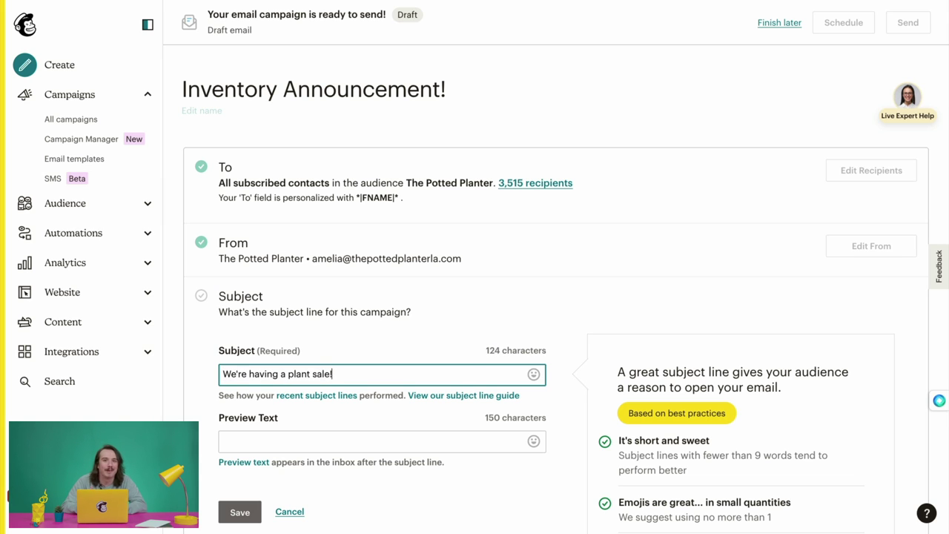
click(536, 376)
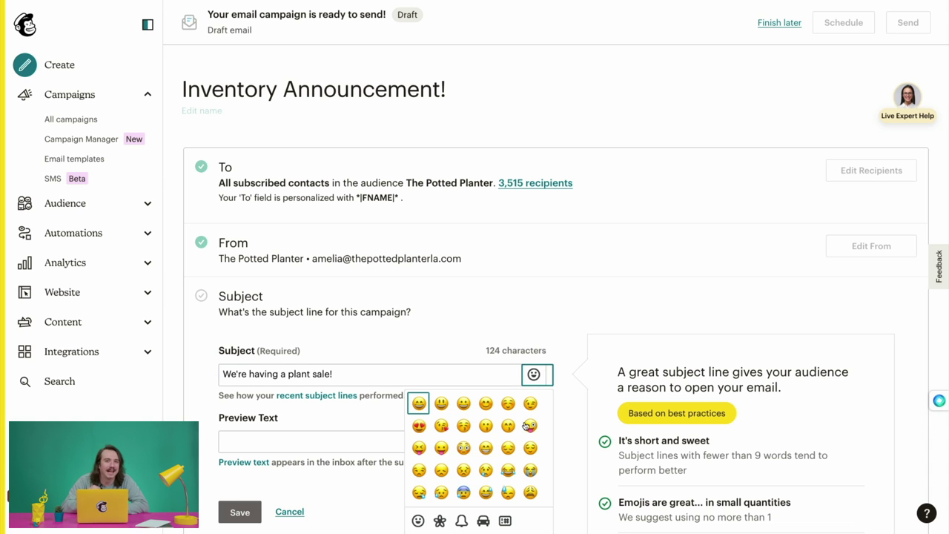
click(440, 521)
scroll(482, 457, down, 6)
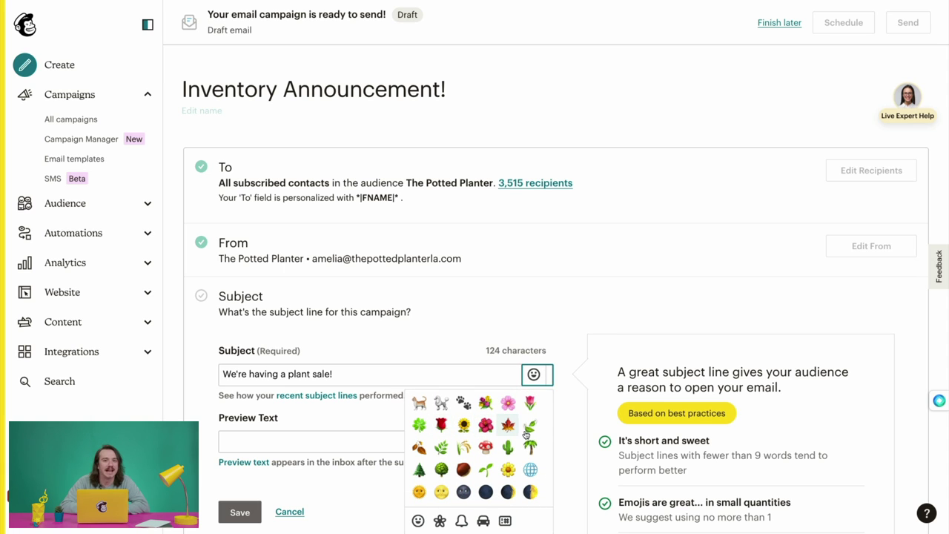
click(440, 447)
click(530, 403)
click(345, 420)
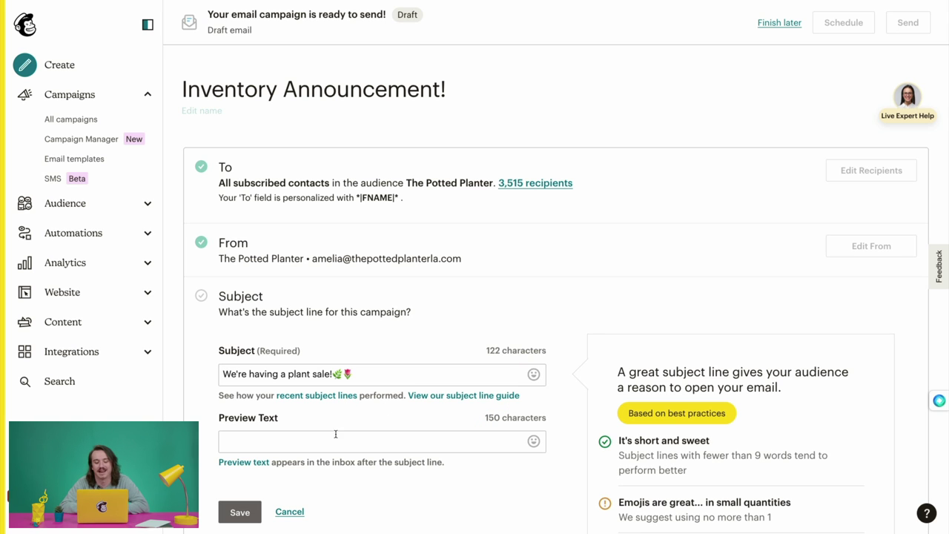
click(241, 510)
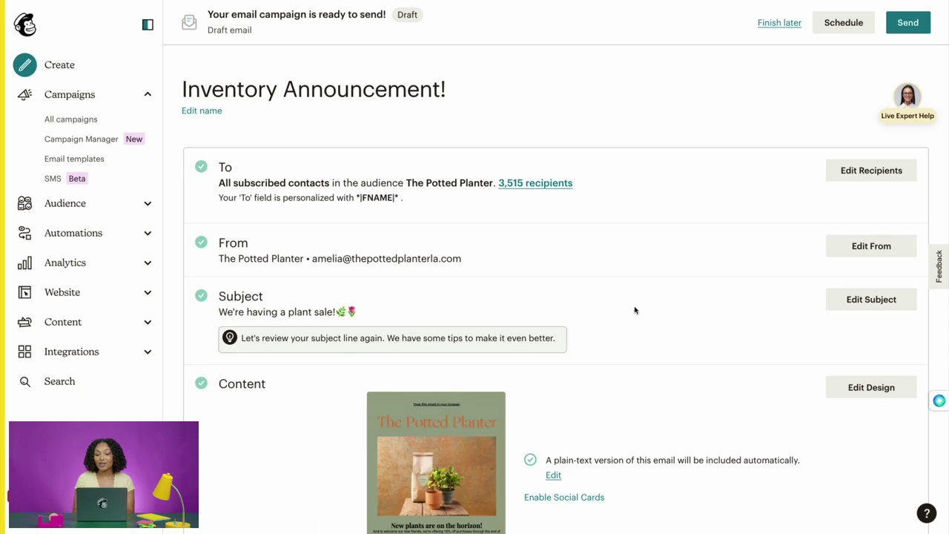
Scroll down to review the Share Your Campaign and Settings & Tracking sections.
scroll(634, 309, down, 4)
scroll(634, 310, down, 3)
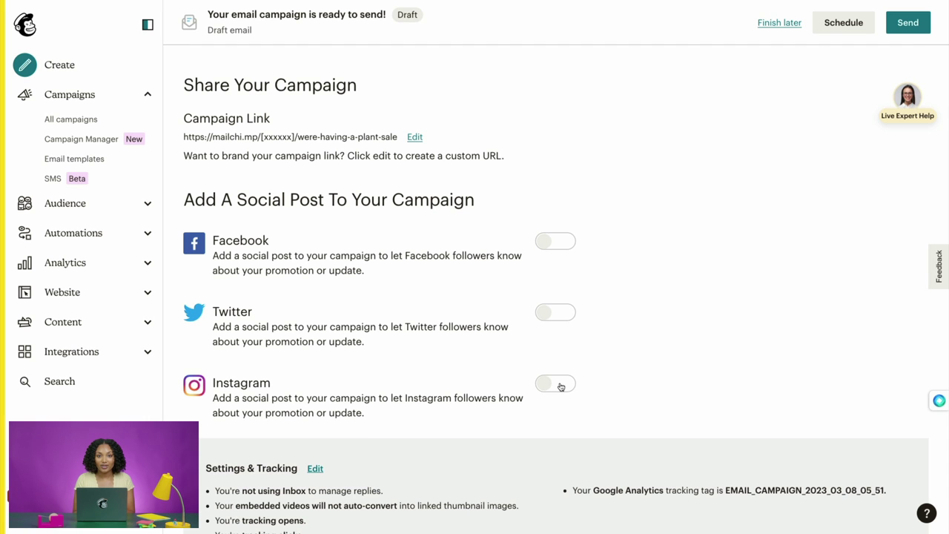
scroll(641, 384, down, 1)
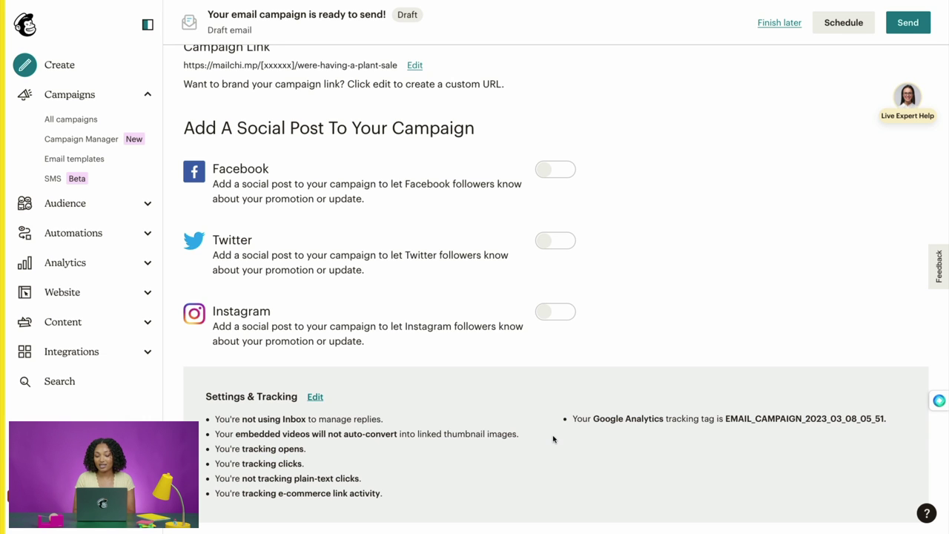
Enable ClickTale link tracking (tag EMAIL_CAMPAIGN_3_8_2023_1_19) in Settings & Tracking and save.
click(315, 398)
scroll(529, 403, down, 2)
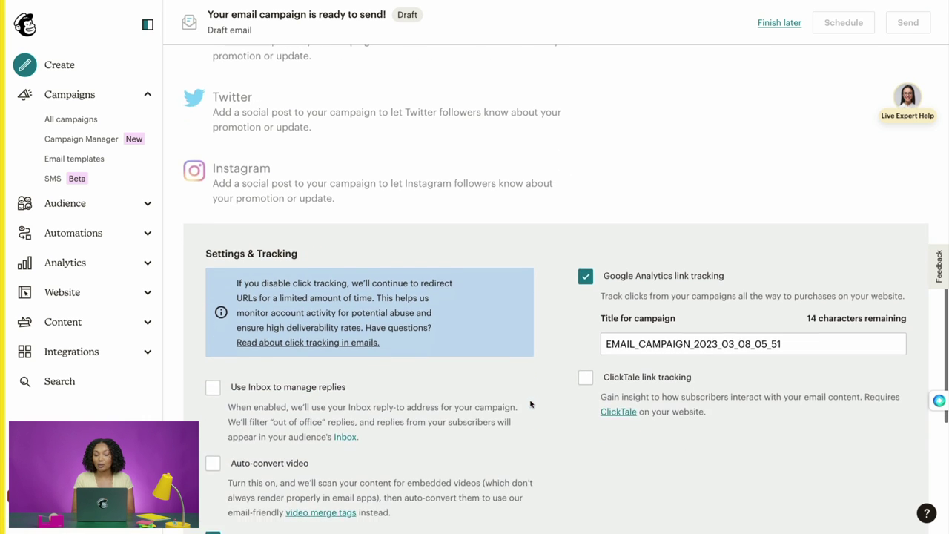
scroll(530, 403, down, 1)
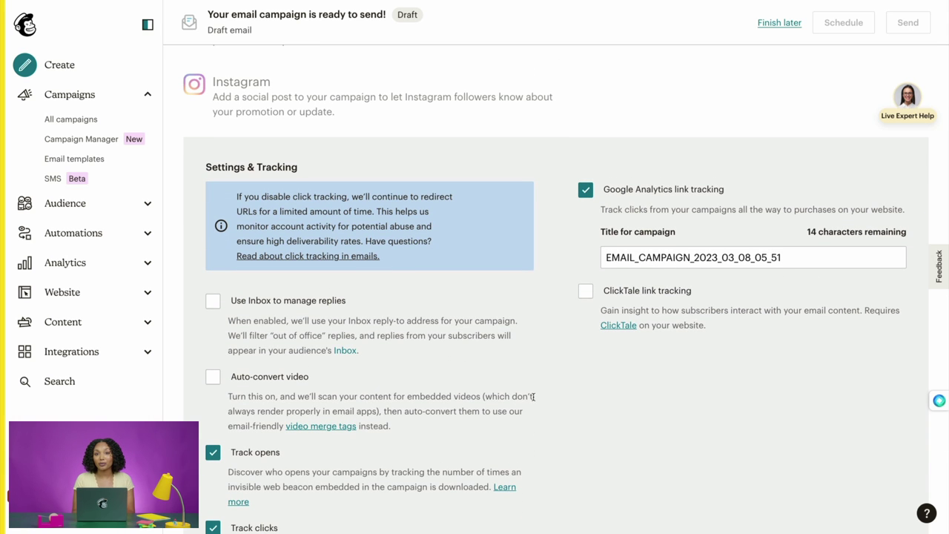
click(586, 291)
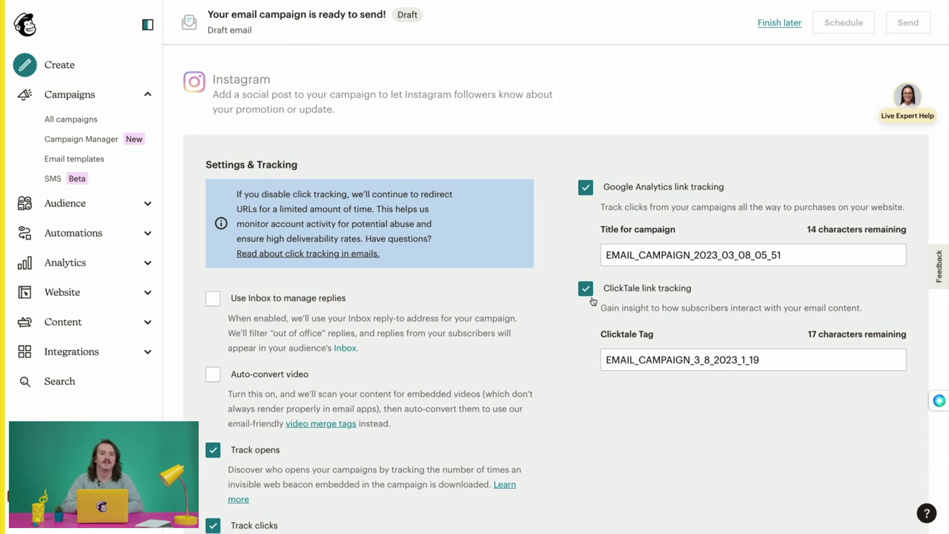
scroll(657, 410, down, 4)
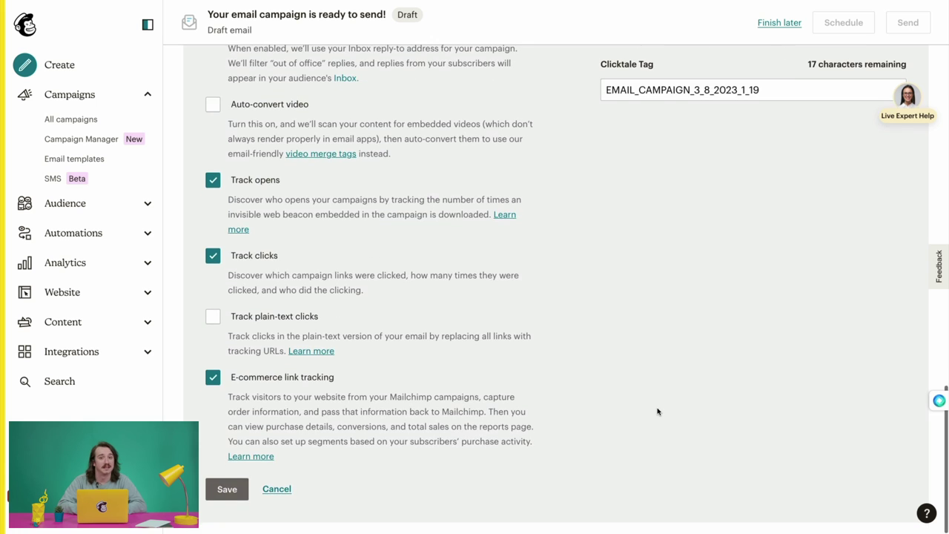
click(239, 489)
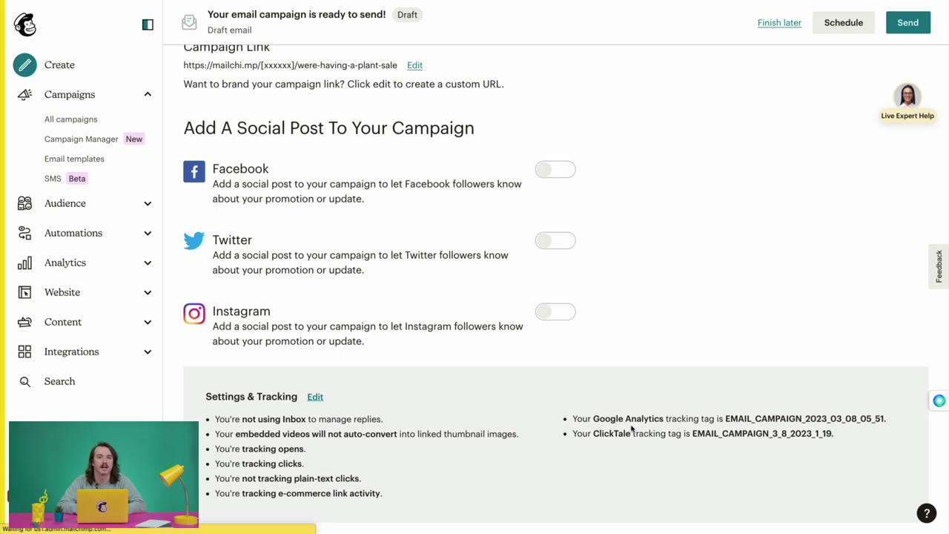
scroll(630, 428, up, 5)
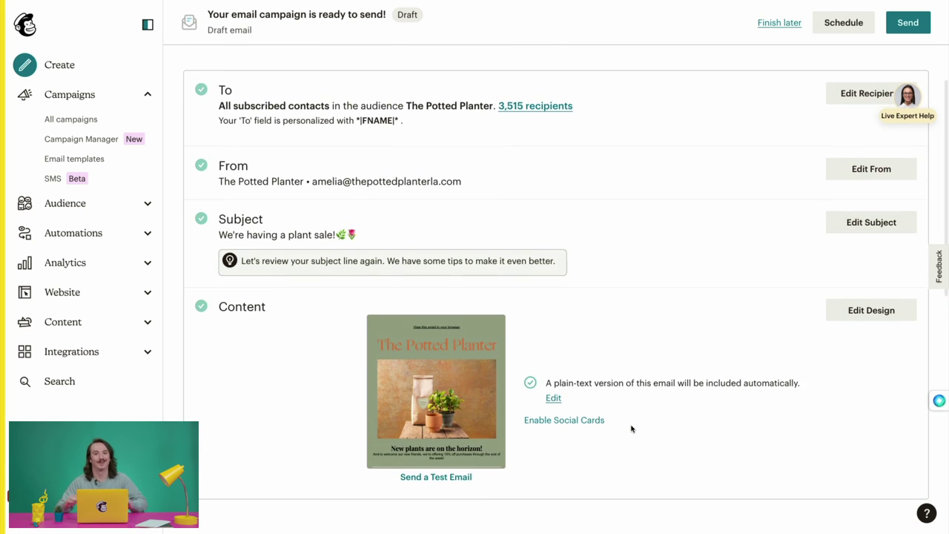
scroll(630, 428, up, 1)
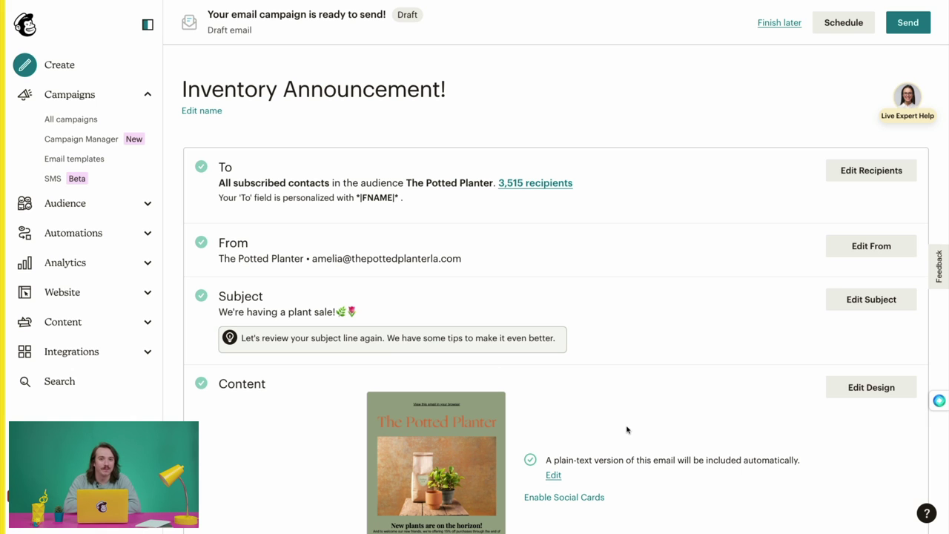
click(846, 24)
click(542, 217)
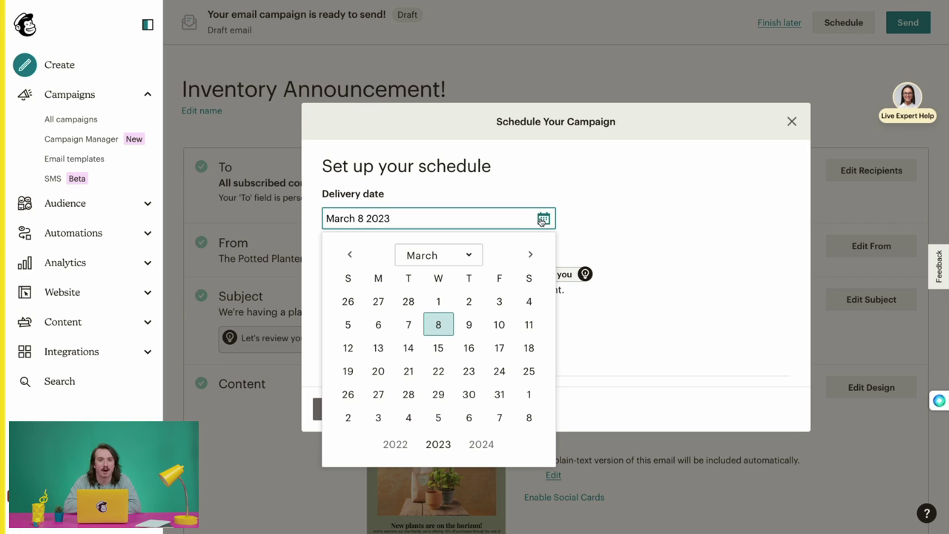
click(468, 323)
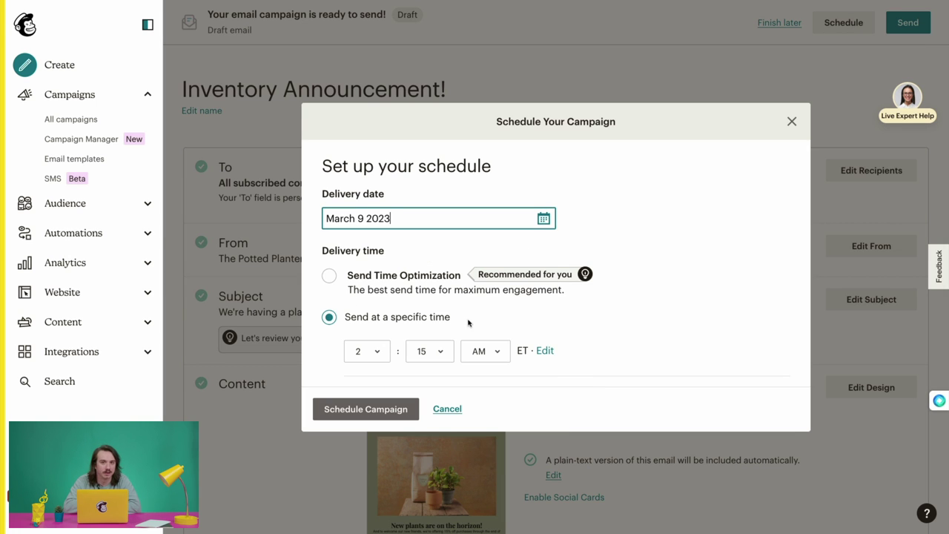
click(631, 319)
scroll(632, 319, down, 1)
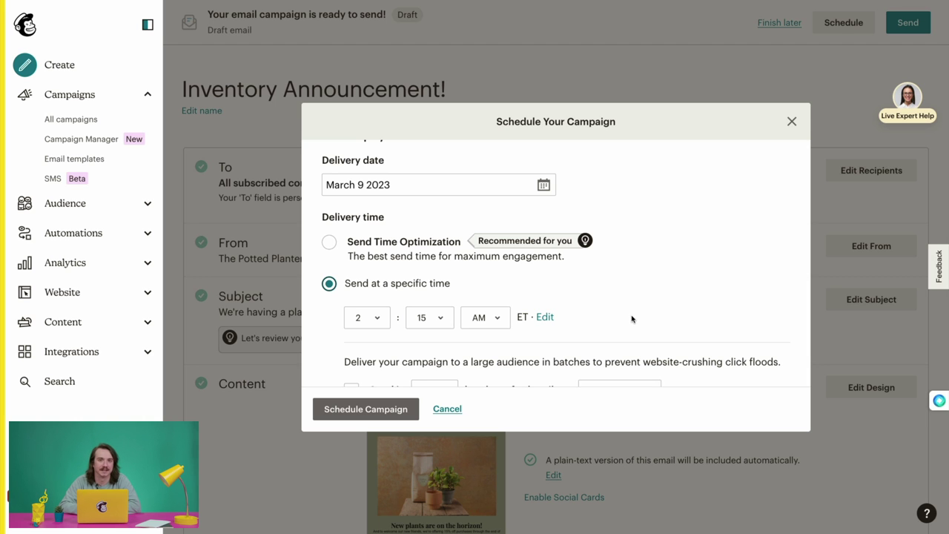
click(447, 408)
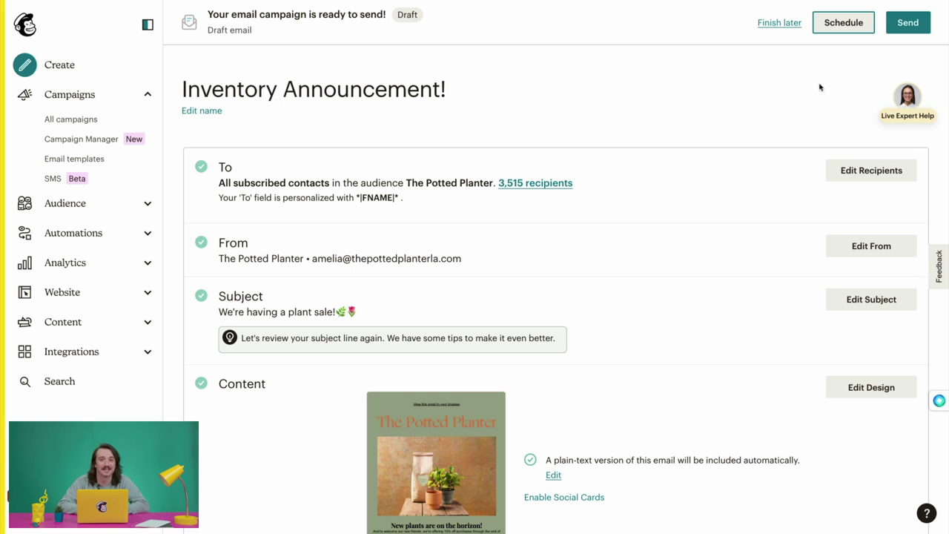
click(909, 23)
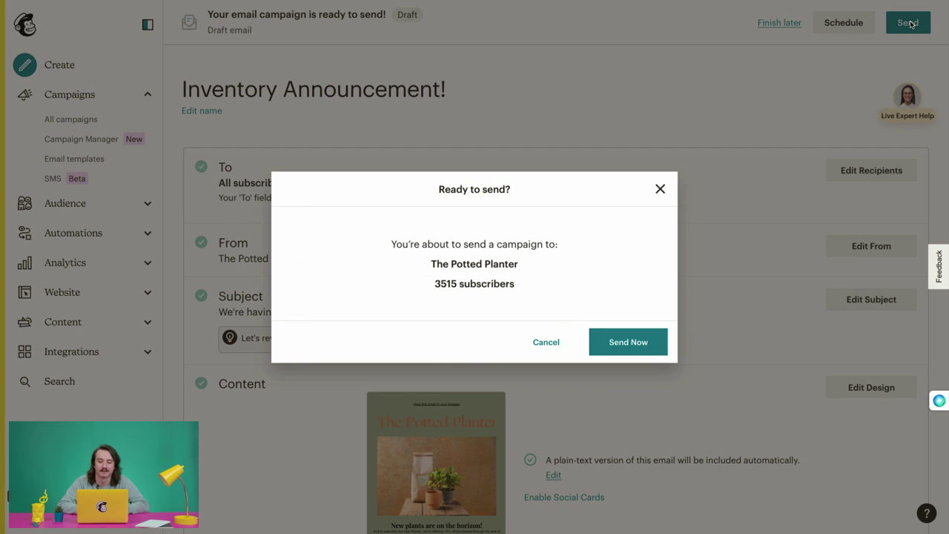
Send the Inventory Announcement! campaign now to all 3515 subscribers.
click(627, 345)
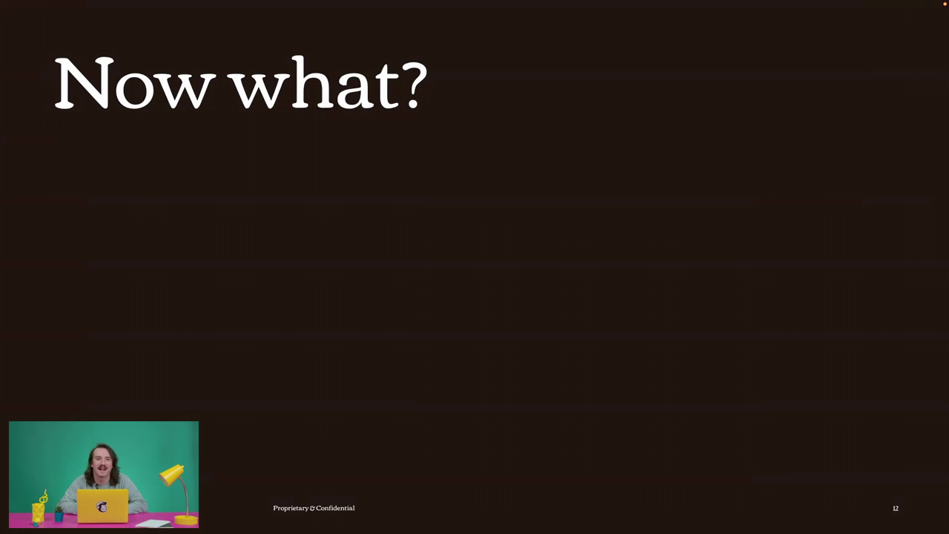
Advance the presentation from slide 12 to slide 17, 'Seek inspiration from brands and companies you admire'.
click(841, 388)
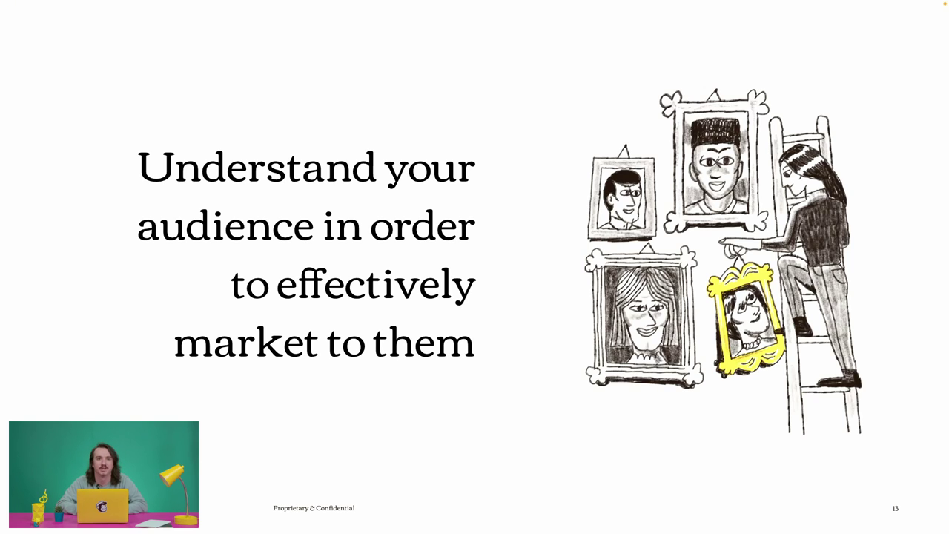
click(902, 405)
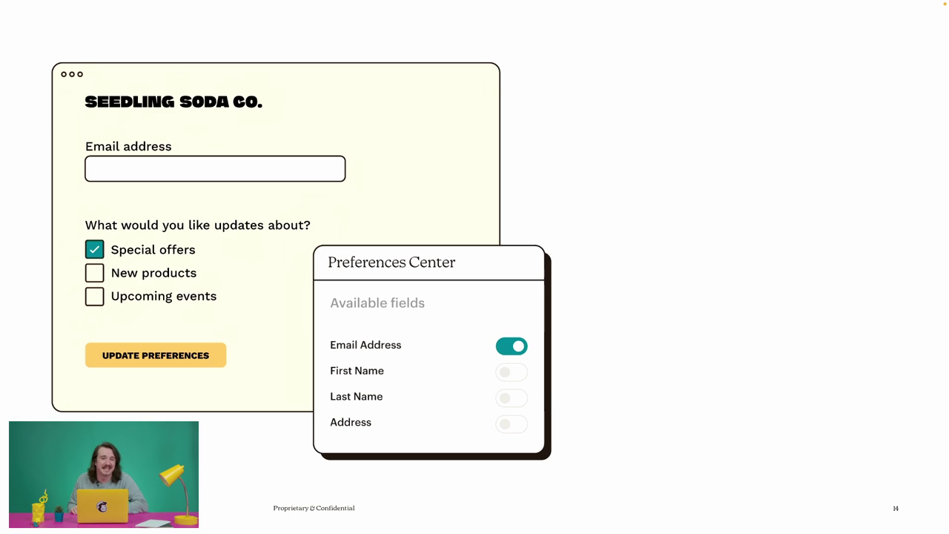
click(880, 419)
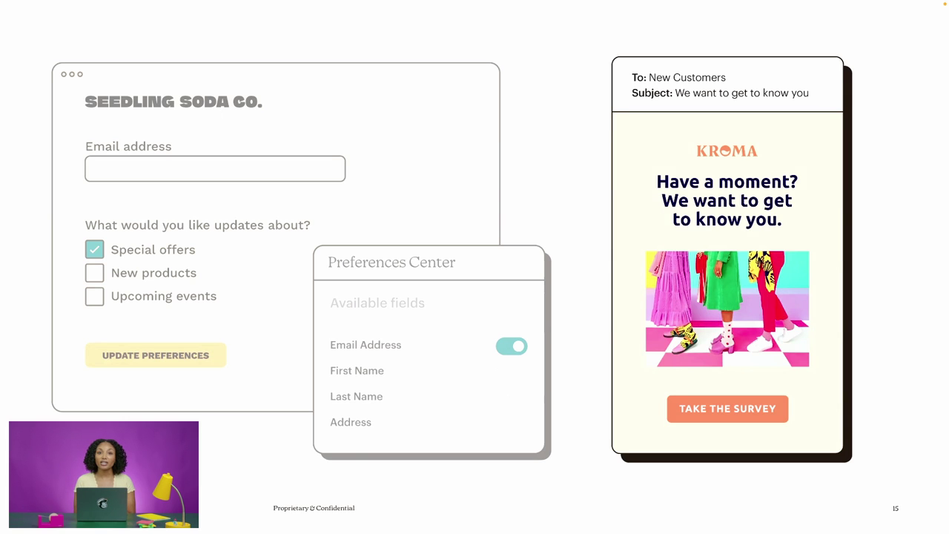
click(892, 410)
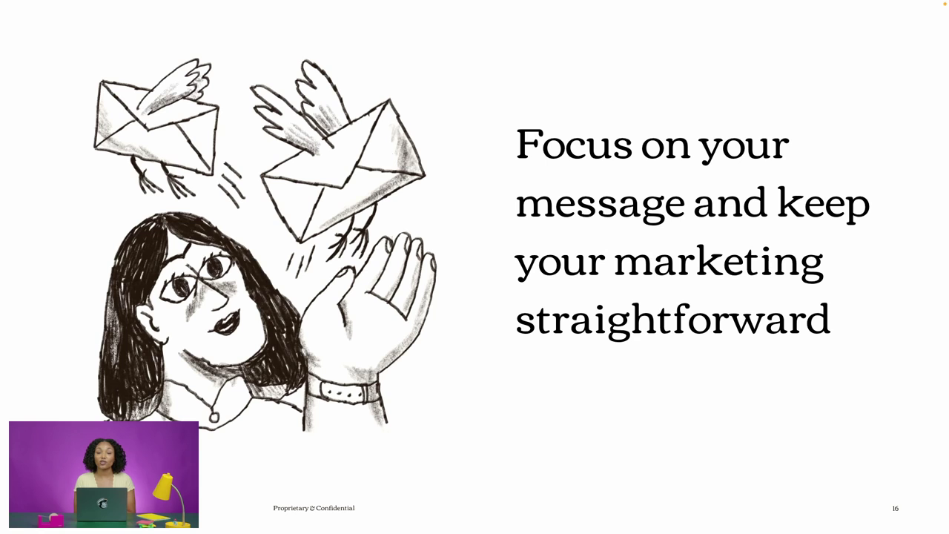
click(844, 403)
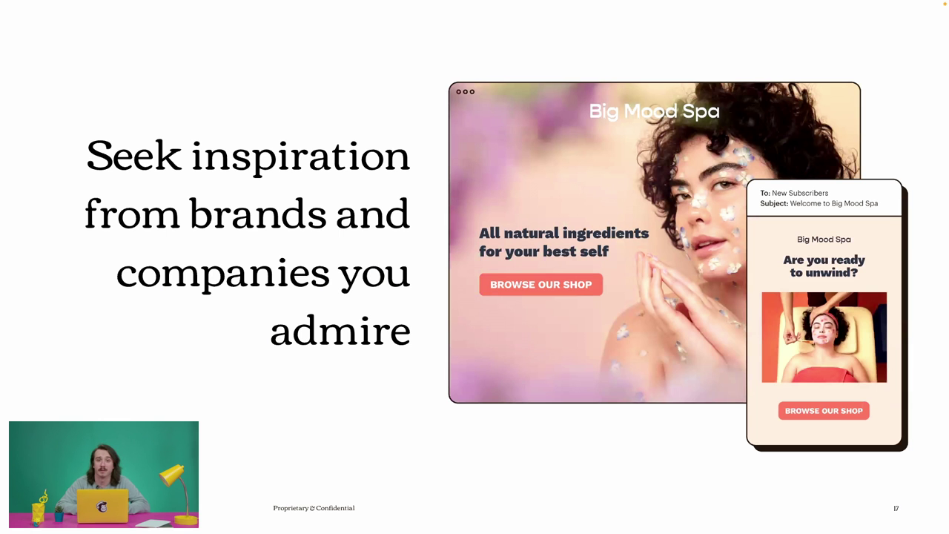